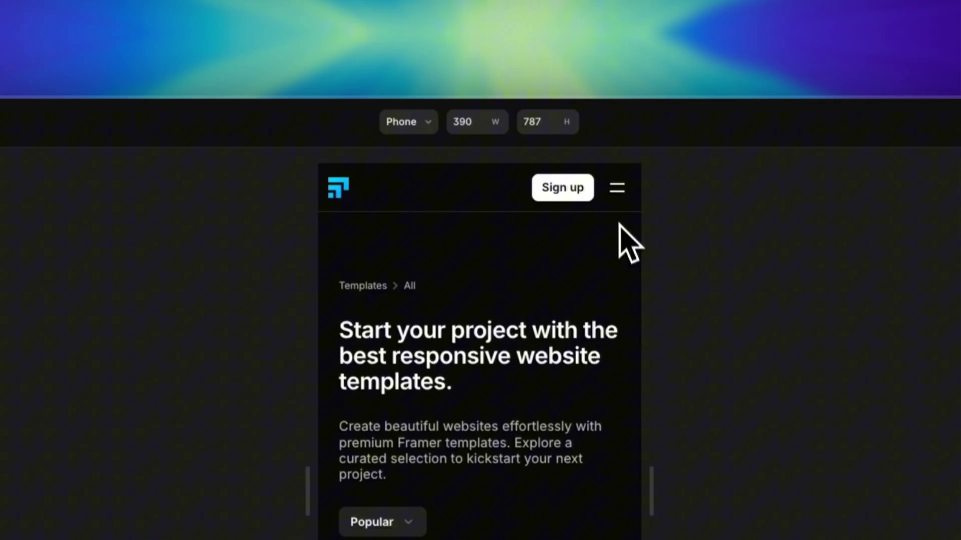
Step: Open the navigation menu in the phone preview and expand its Support submenu to see the mobile dropdown
left_click(617, 188)
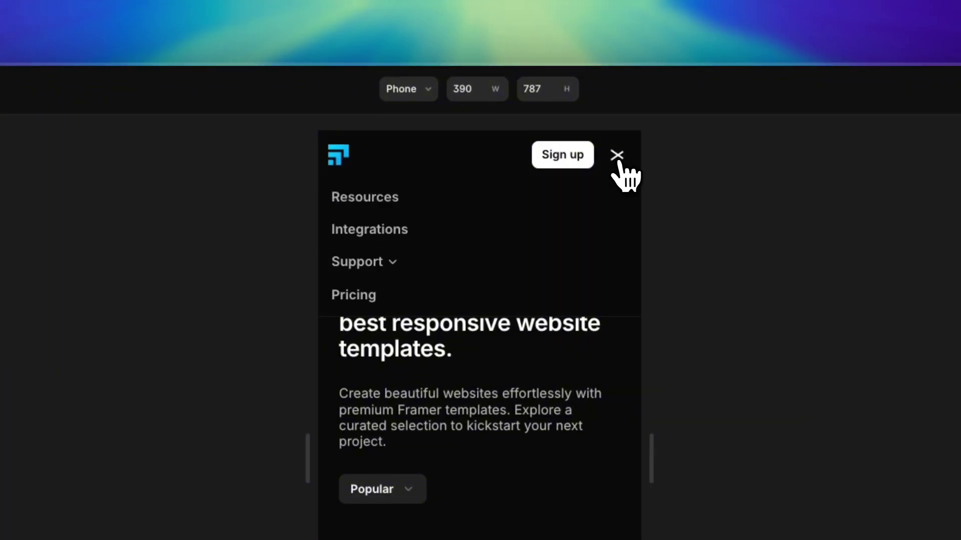
left_click(394, 227)
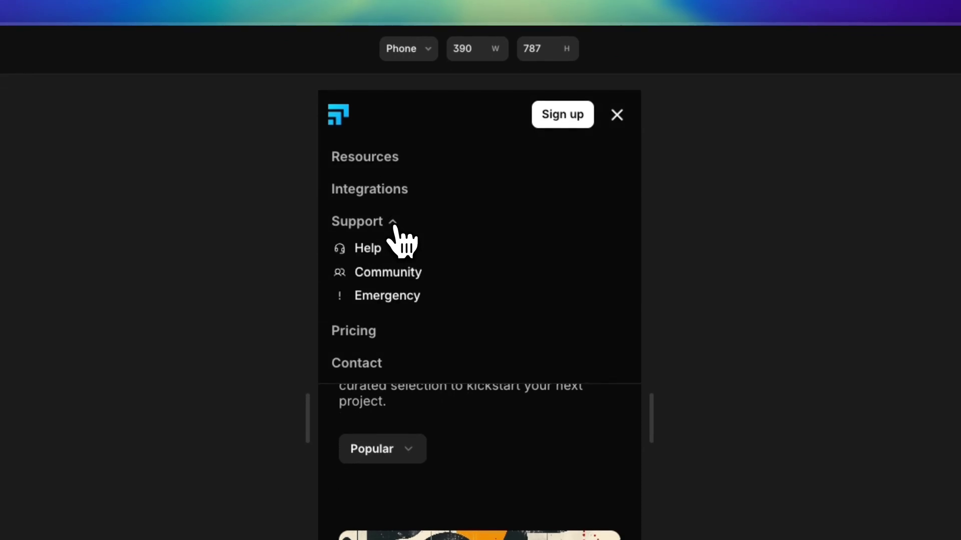
left_click(394, 227)
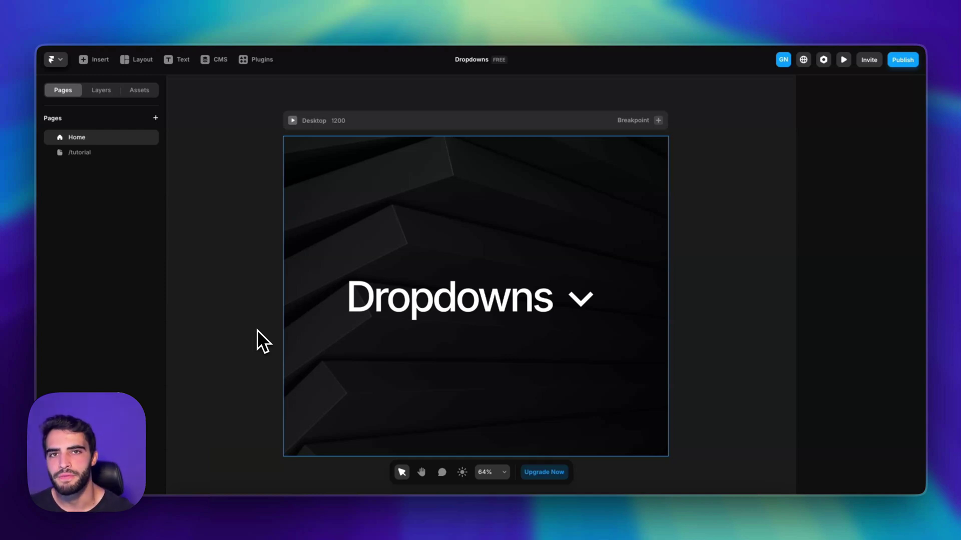
Step: Open the /tutorial page and enter the header component of its desktop layout for editing
left_click(82, 152)
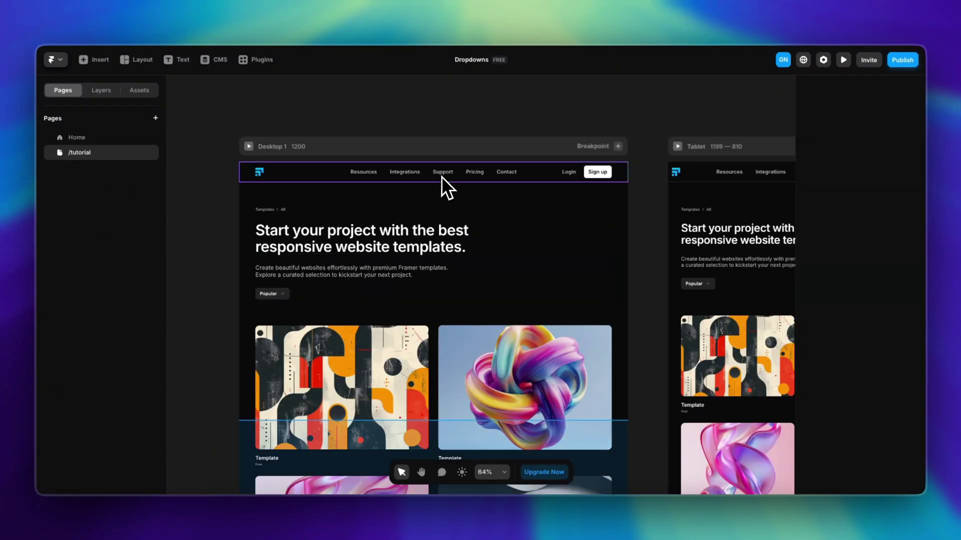
scroll(441, 176, "up", 5)
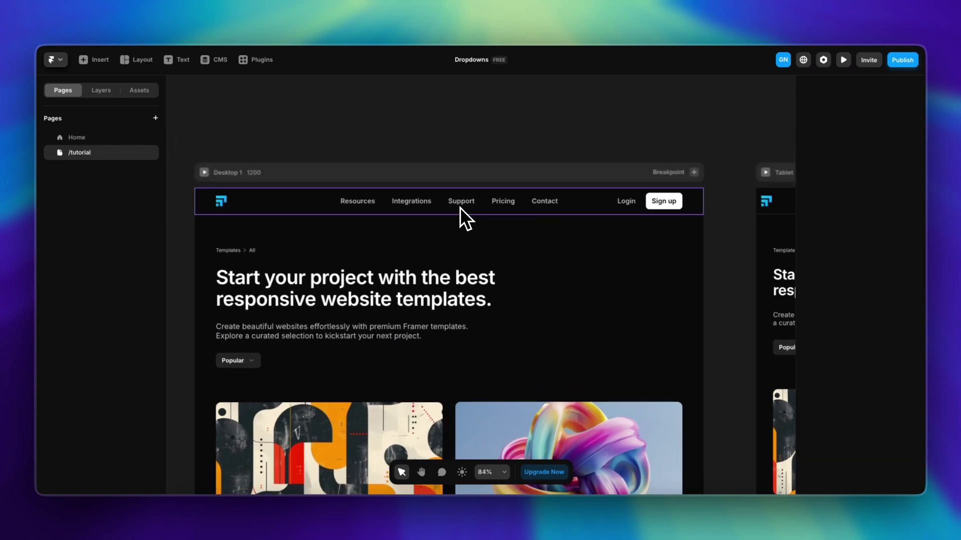
double_click(460, 208)
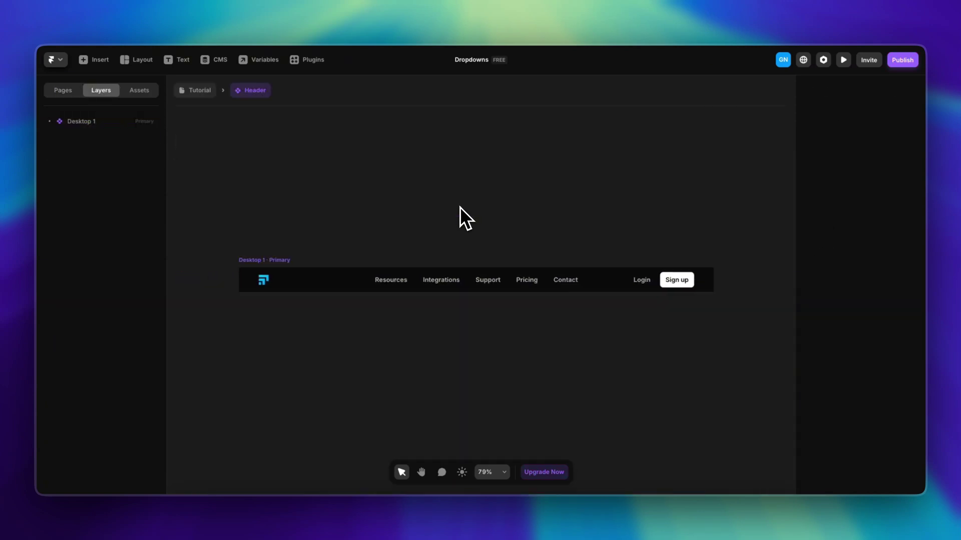
Step: Select each of the header's menu links in turn and open the Resources link's component for editing
left_click(391, 280)
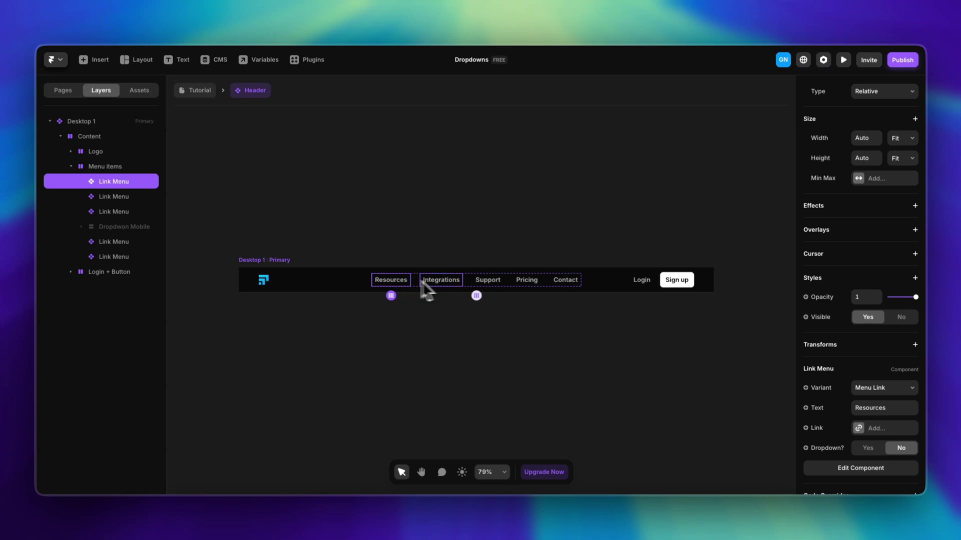
left_click(441, 280)
left_click(488, 279)
left_click(526, 280)
left_click(565, 280)
double_click(393, 283)
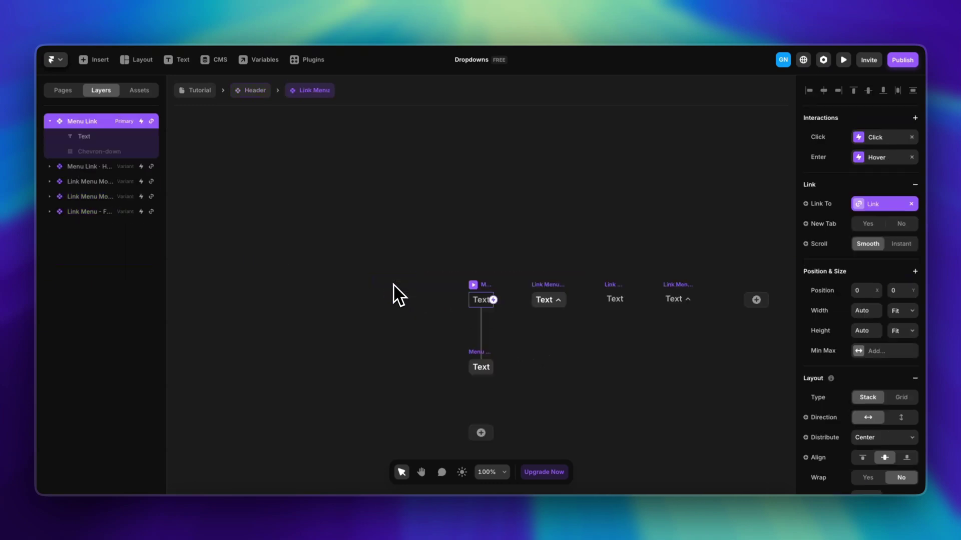
Step: Examine the variants of the Link Menu component and preview its primary Menu Link variant
scroll(376, 250, "right", 5)
scroll(377, 249, "down", 1)
scroll(376, 250, "up", 3, "ctrl")
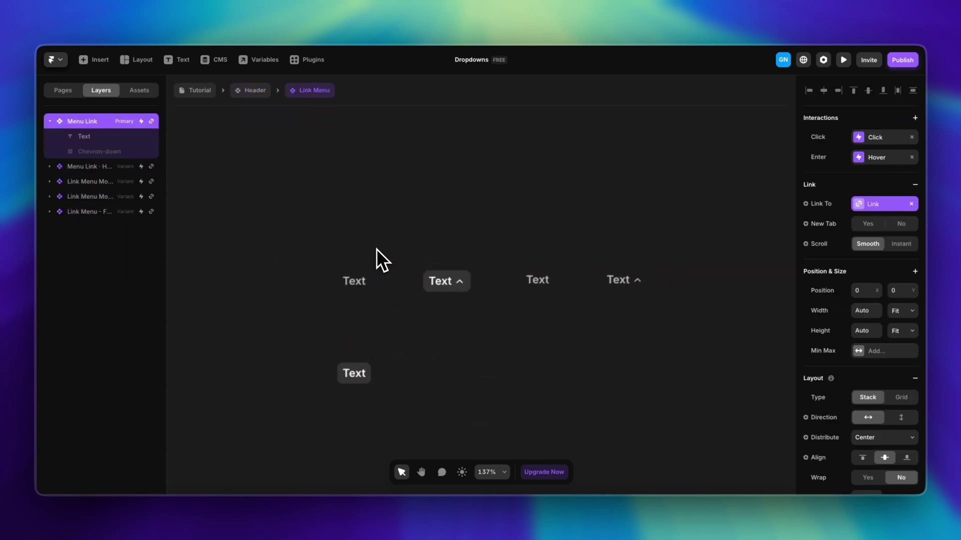
left_click_drag(310, 231, 706, 329)
left_click(693, 336)
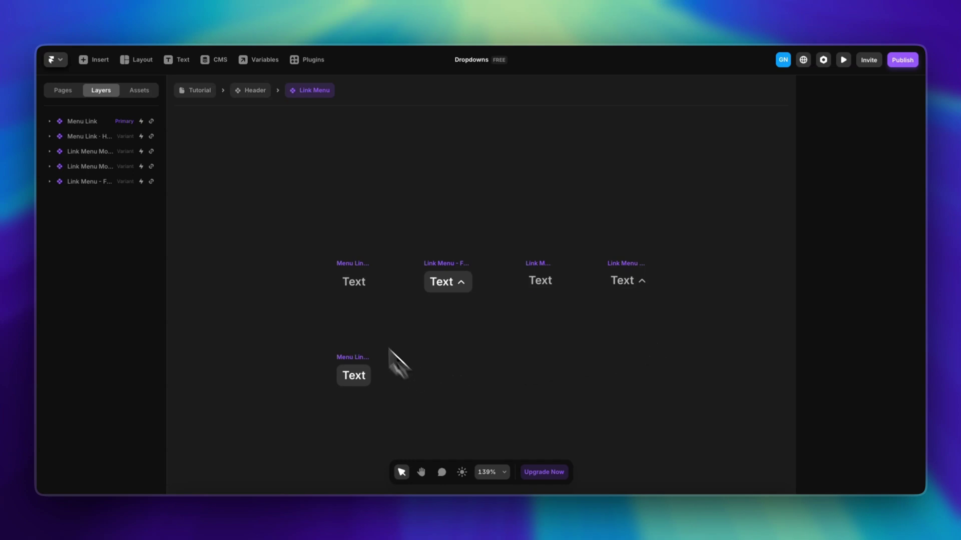
left_click(345, 265)
key("super+p")
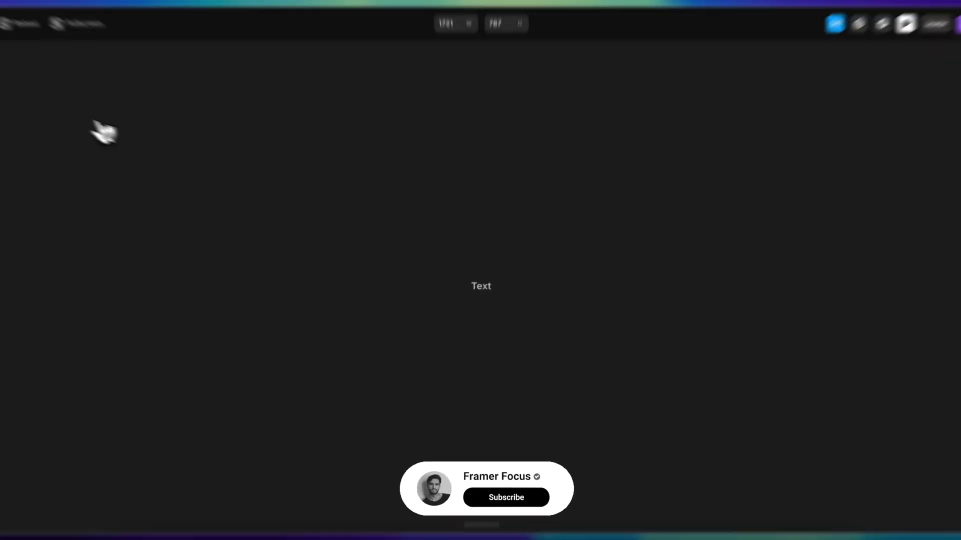
left_click(53, 62)
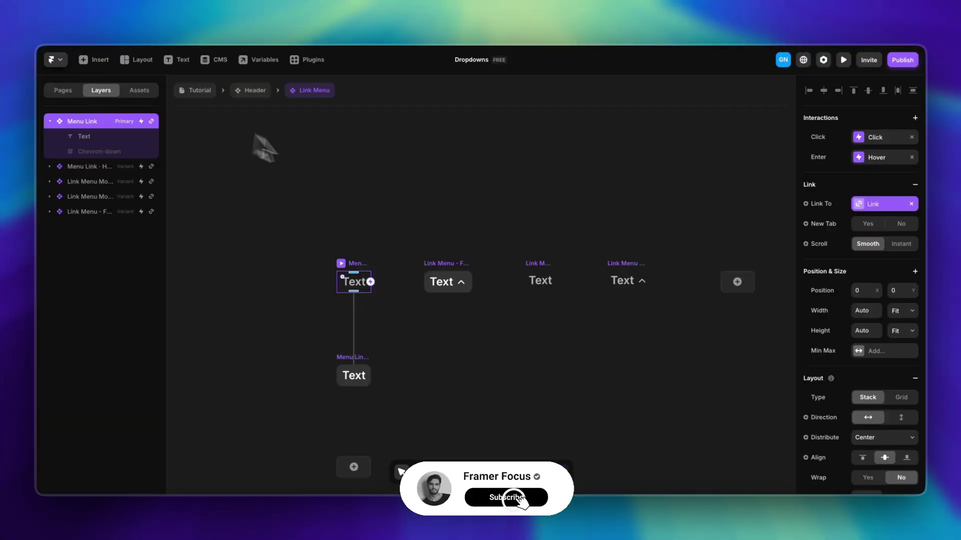
Step: Try removing the Dropdown? variable from the Chevron-down icon's visibility in the primary variant, and undo the change
left_click(119, 152)
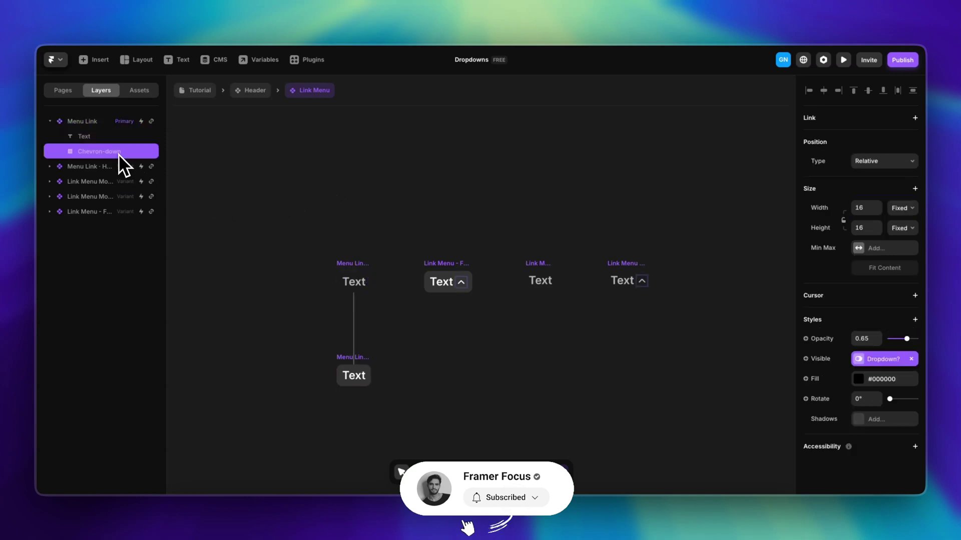
left_click(911, 359)
left_click(873, 359)
scroll(495, 380, "up", 5)
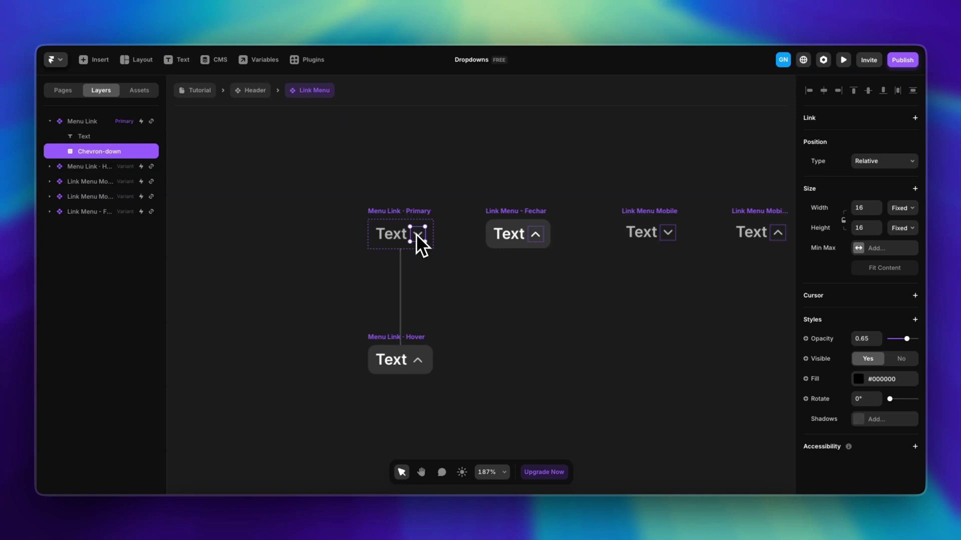
left_click(503, 340)
key("ctrl+z")
key("ctrl+z")
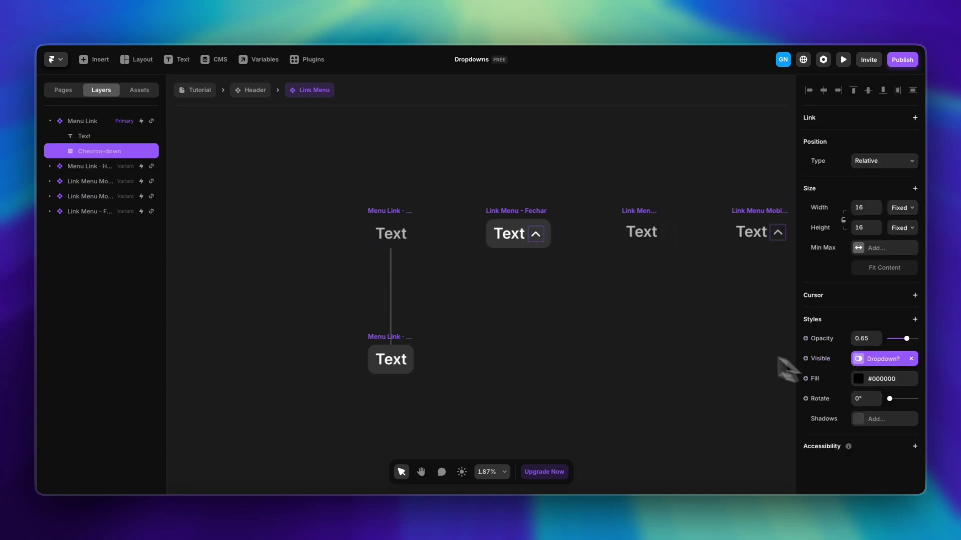
Step: Return to the Header component and set the Support link's Dropdown? option to Yes
left_click(254, 91)
scroll(480, 368, "up", 5)
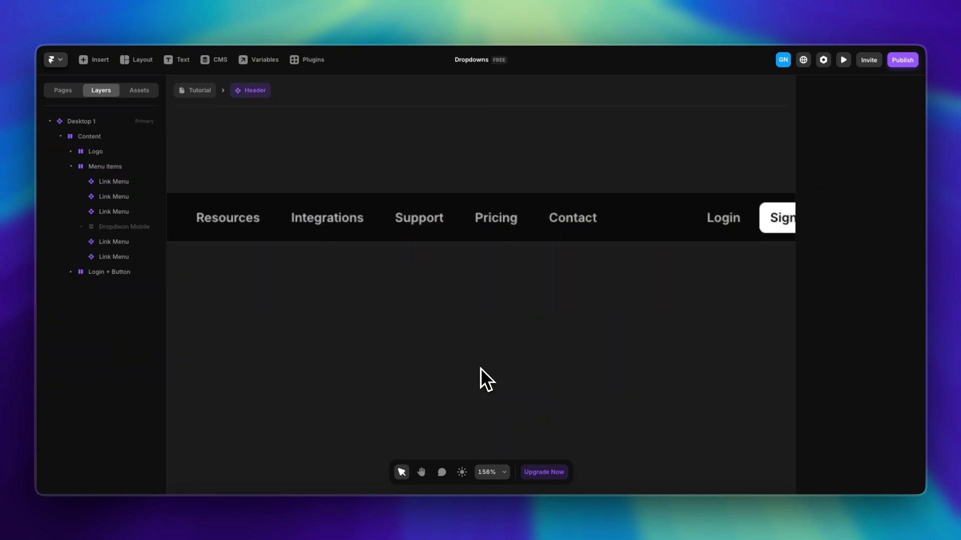
scroll(480, 369, "up", 2)
left_click(443, 282)
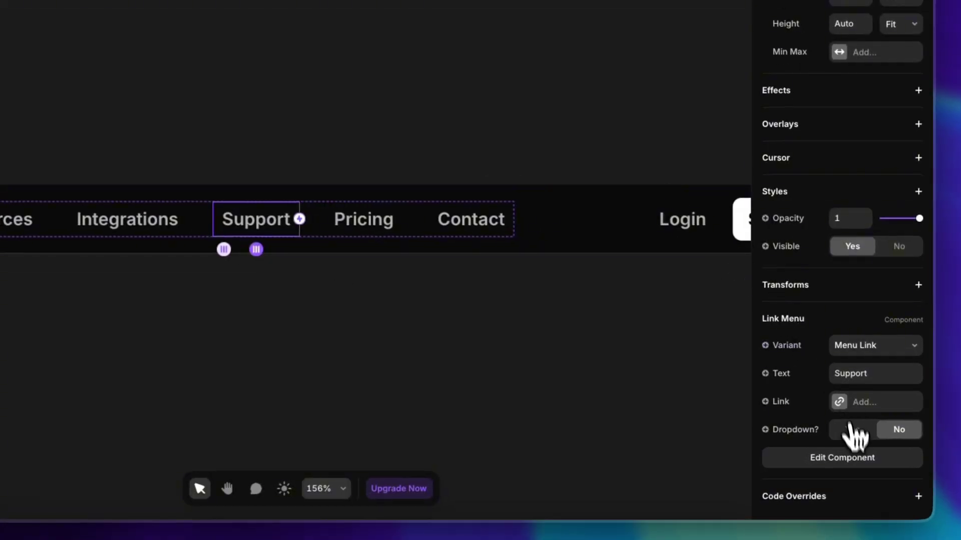
left_click(868, 431)
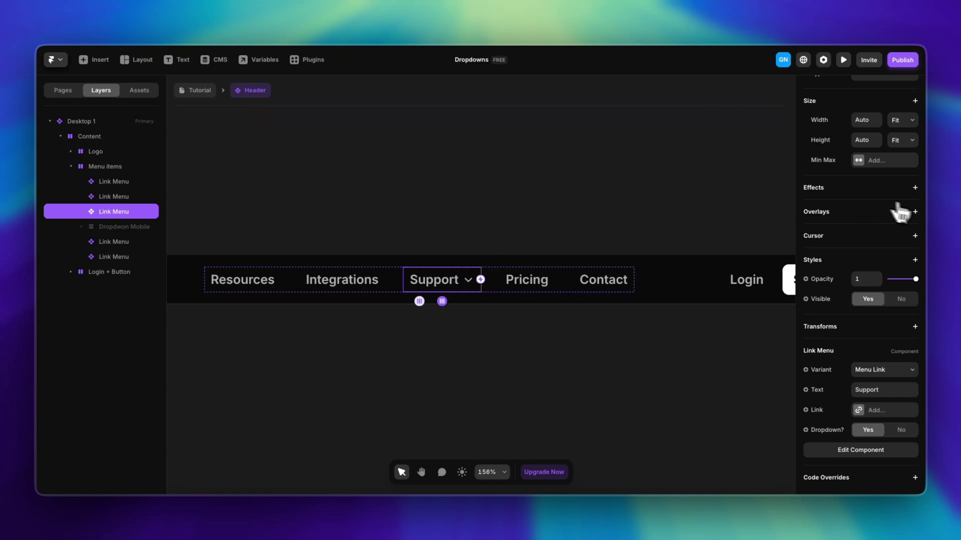
Step: Add an overlay to the Support link and set it to show on Hover
left_click(915, 213)
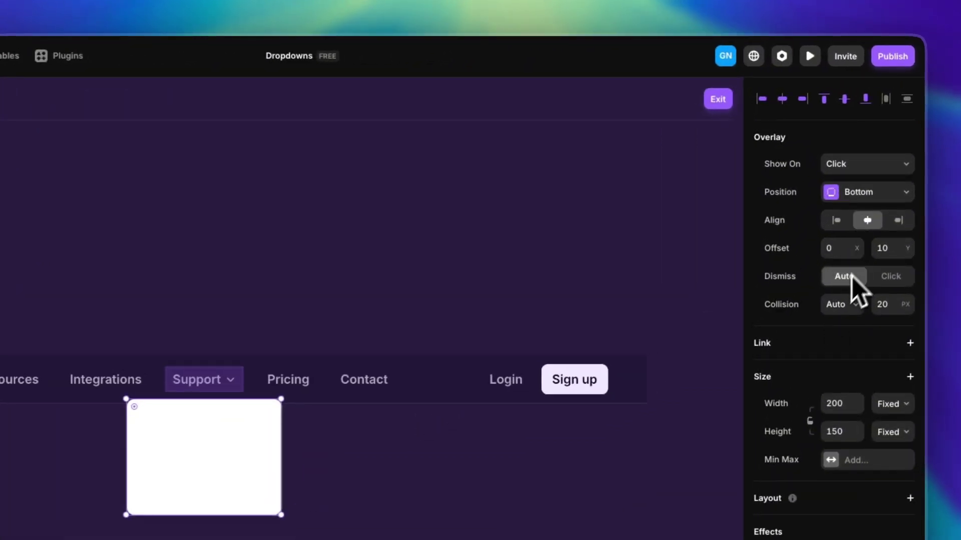
left_click(858, 165)
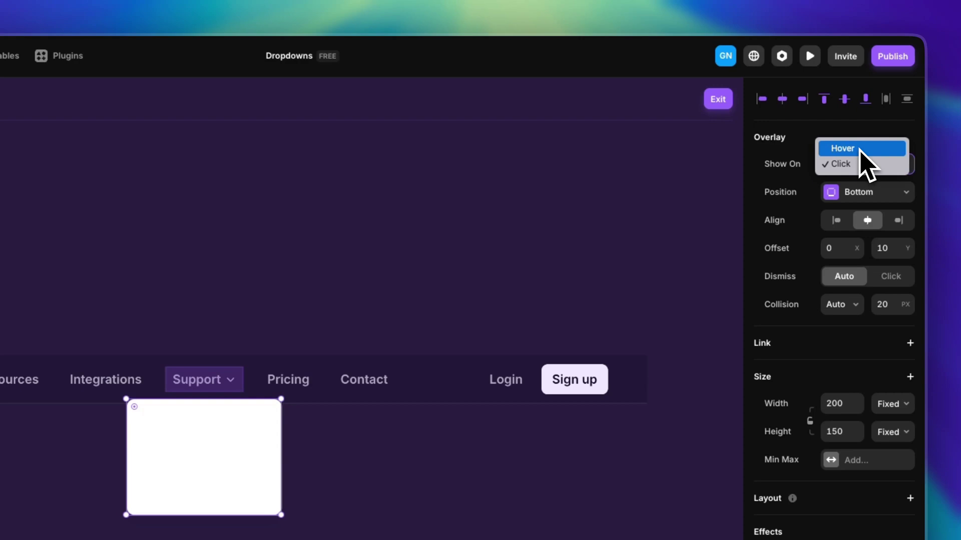
left_click(858, 149)
Step: Try the Right position for the Support overlay and return it to Bottom
left_click(866, 192)
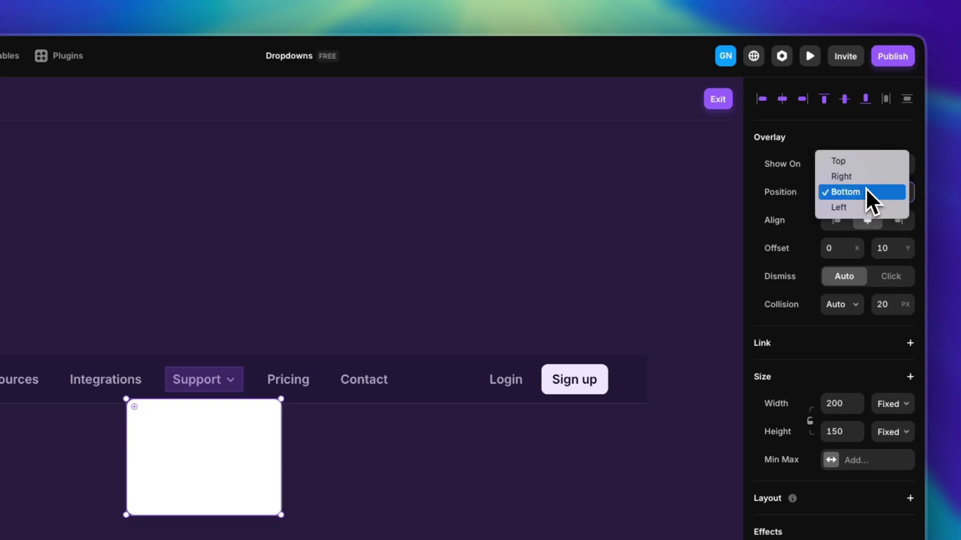
left_click(867, 190)
left_click(873, 193)
left_click(868, 176)
left_click(864, 198)
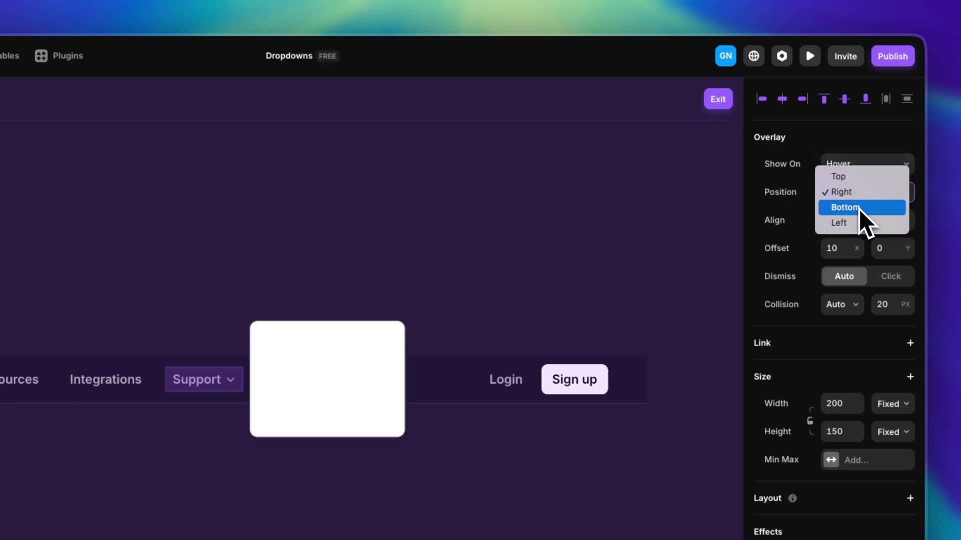
left_click(860, 207)
Step: Set the vertical offset of the overlay's Appear effect to -10 for Enter and Exit
scroll(853, 300, "down", 3)
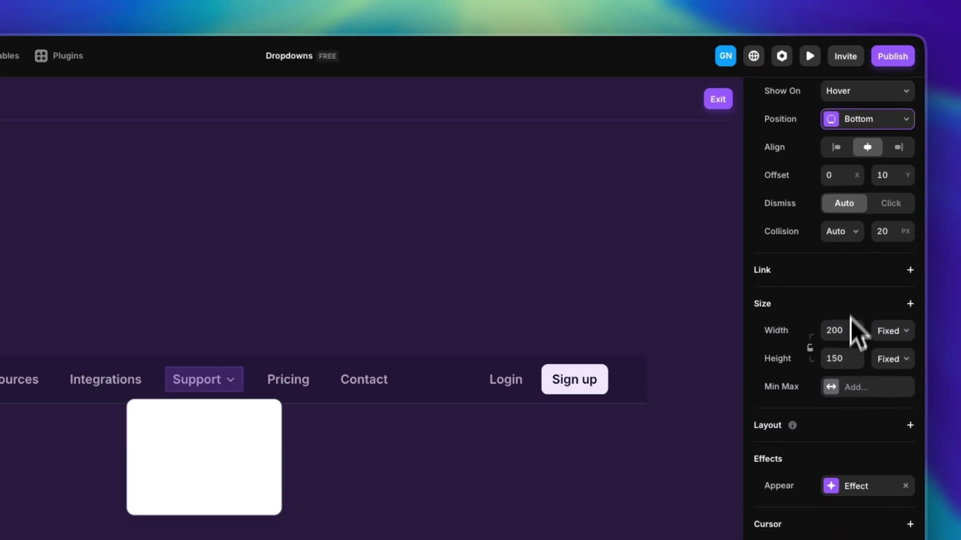
scroll(851, 332, "up", 3)
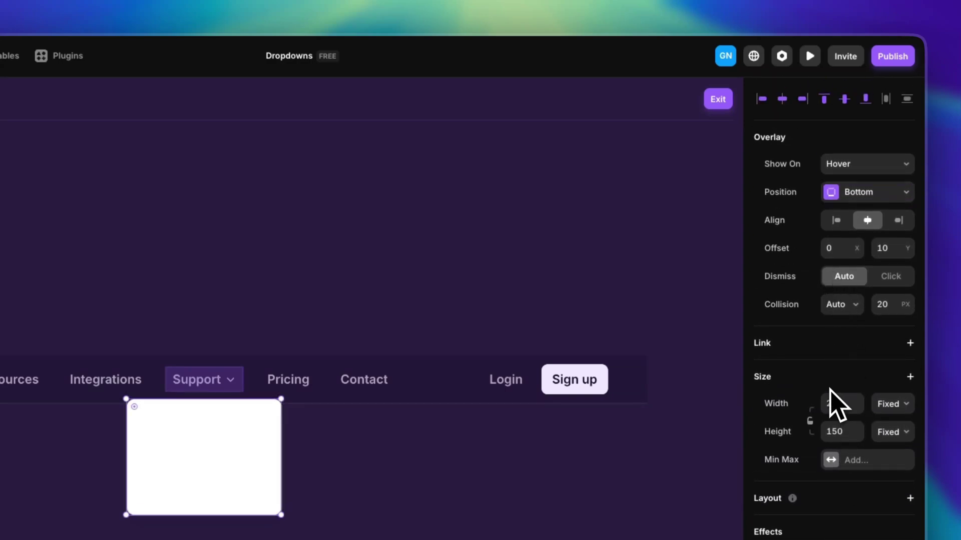
scroll(805, 340, "down", 5)
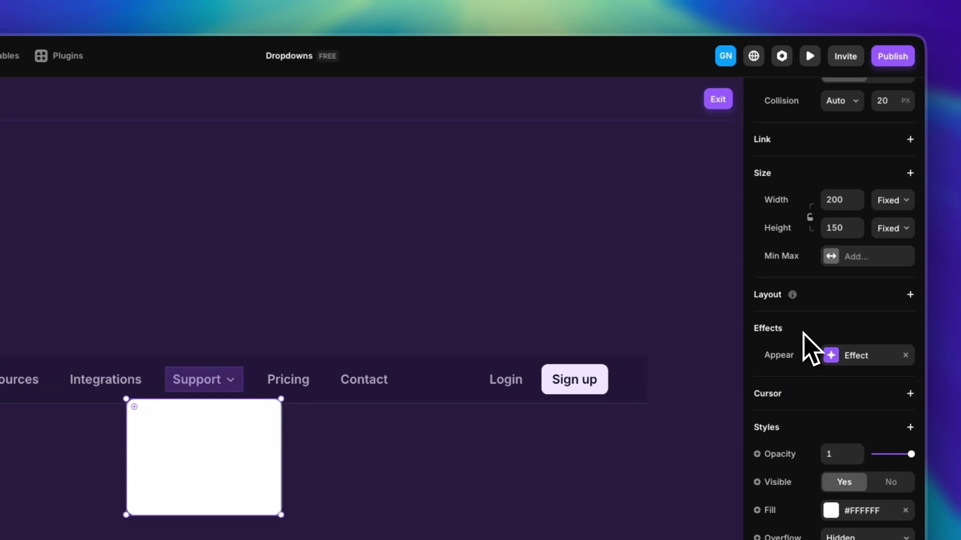
left_click(831, 356)
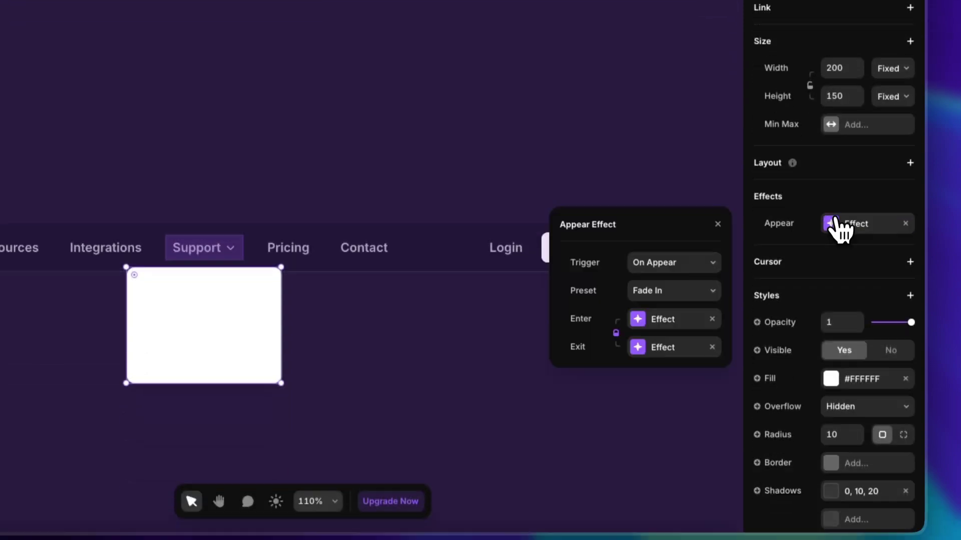
left_click(677, 320)
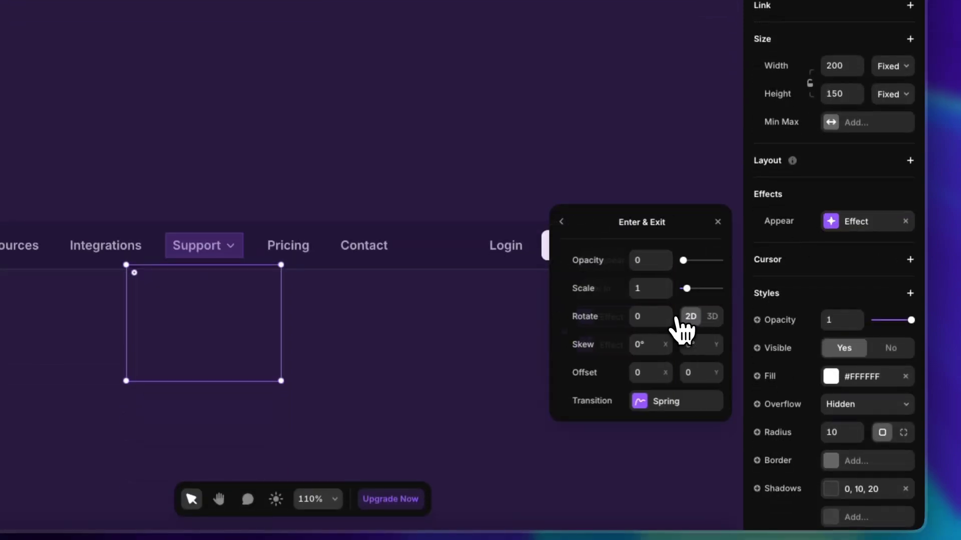
left_click(698, 374)
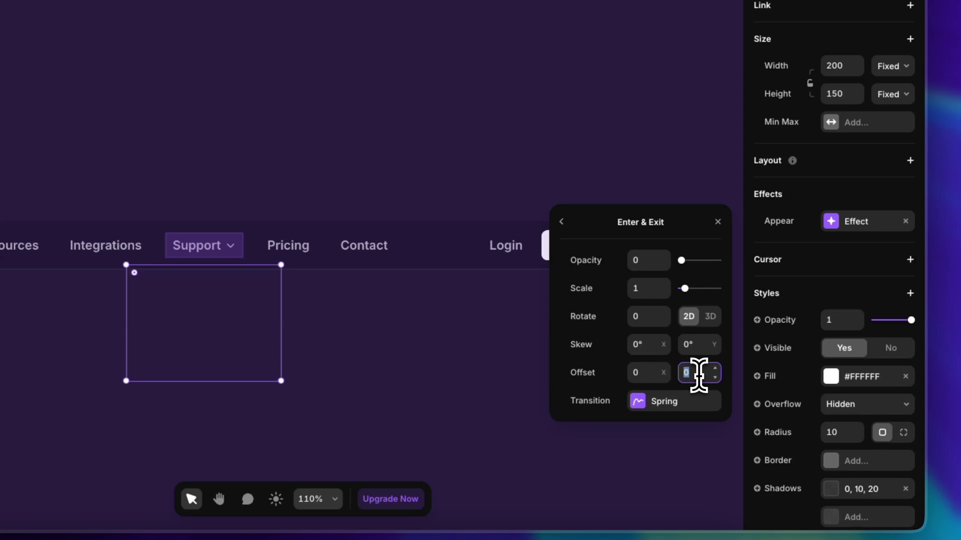
type("-10")
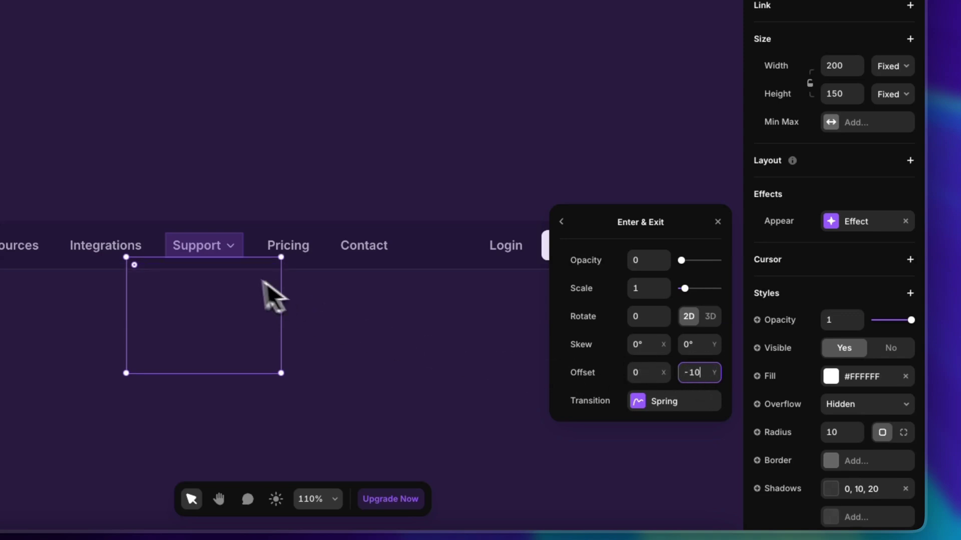
left_click(563, 223)
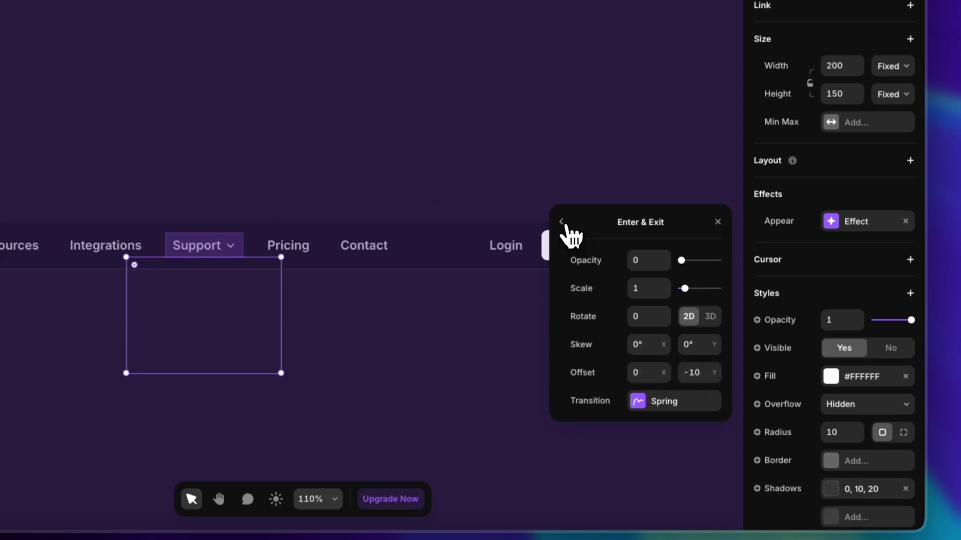
left_click(718, 223)
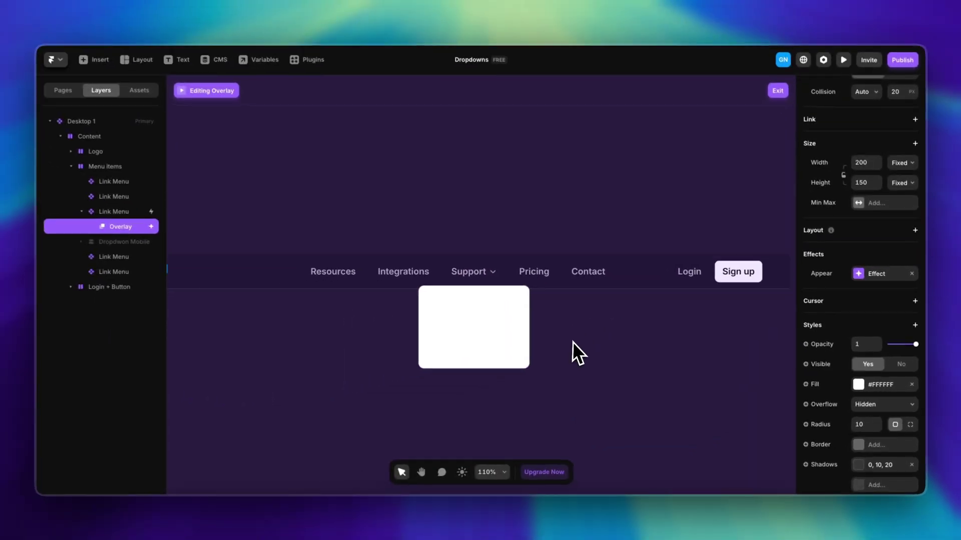
Step: Add a stack layout to the Support link's overlay
scroll(502, 340, "down", 3)
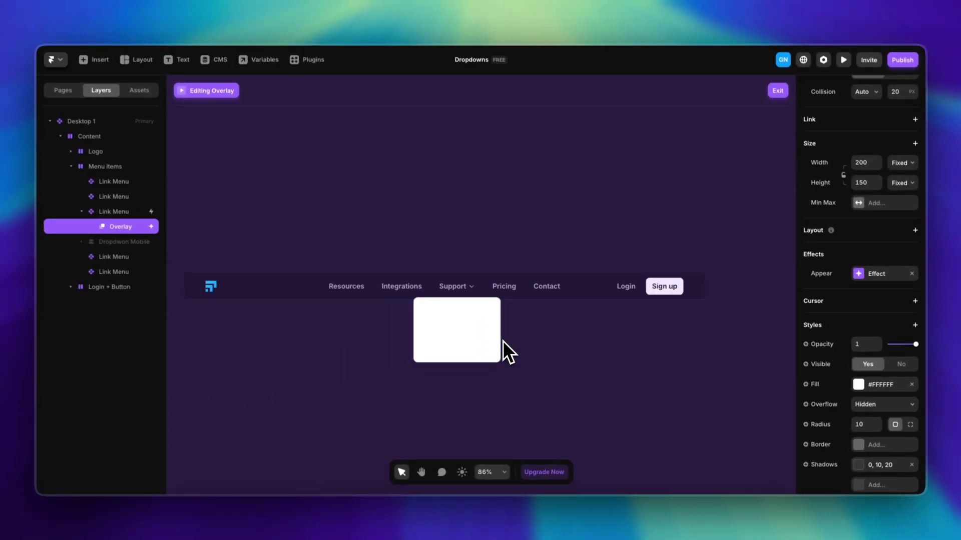
scroll(502, 341, "up", 5)
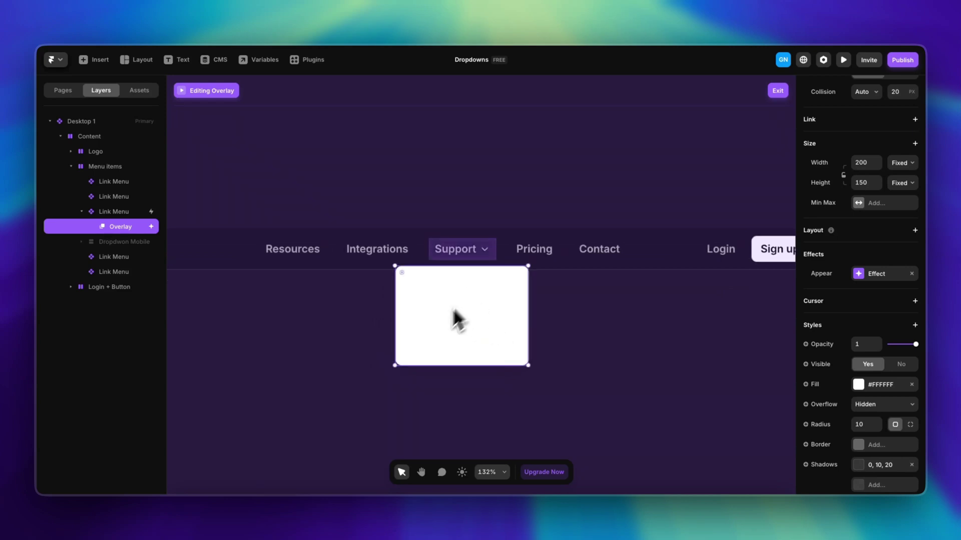
scroll(830, 266, "down", 1)
scroll(850, 349, "up", 3)
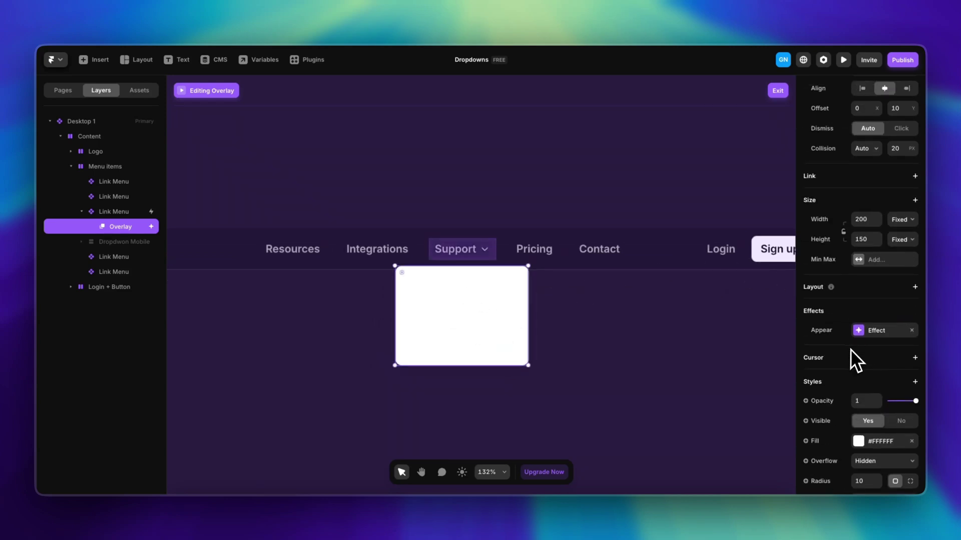
left_click(915, 289)
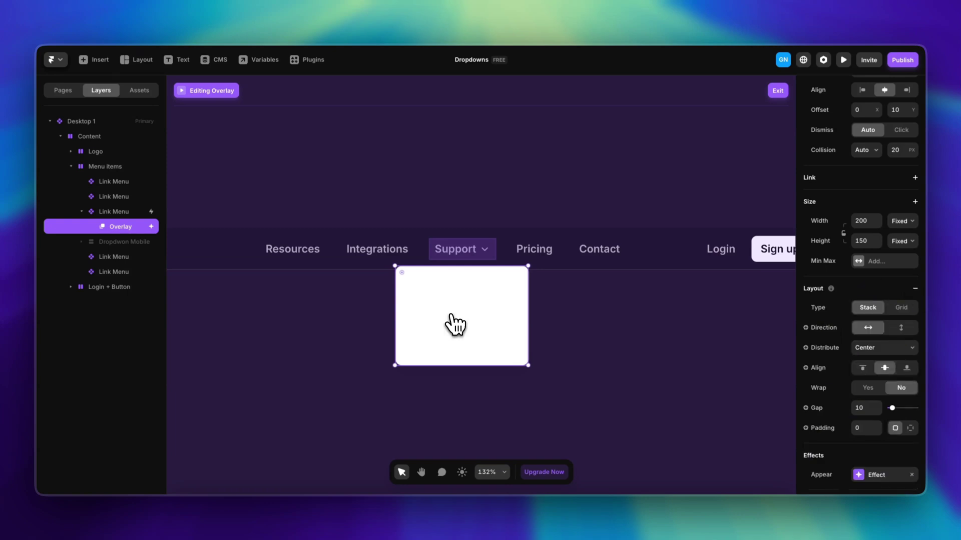
scroll(453, 326, "down", 2, "ctrl")
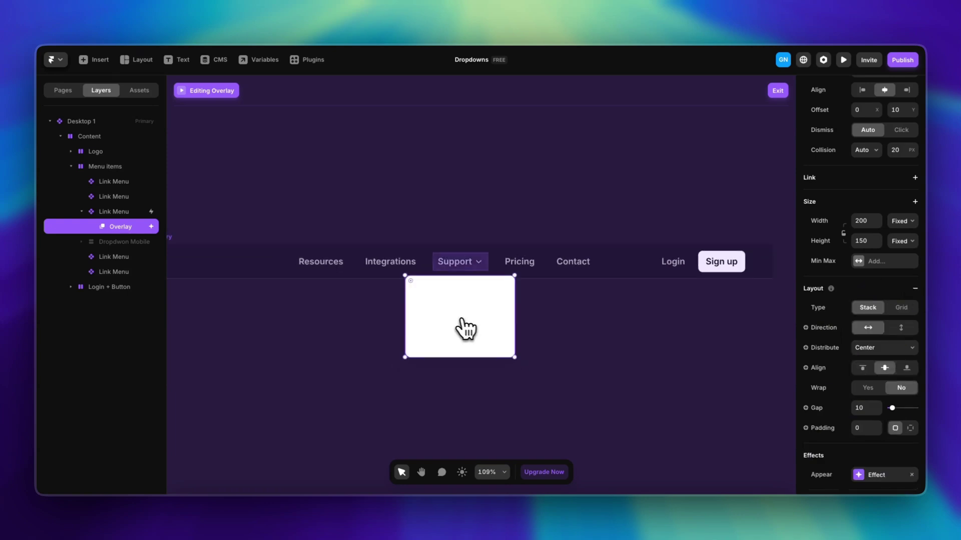
key("t")
left_click(455, 316)
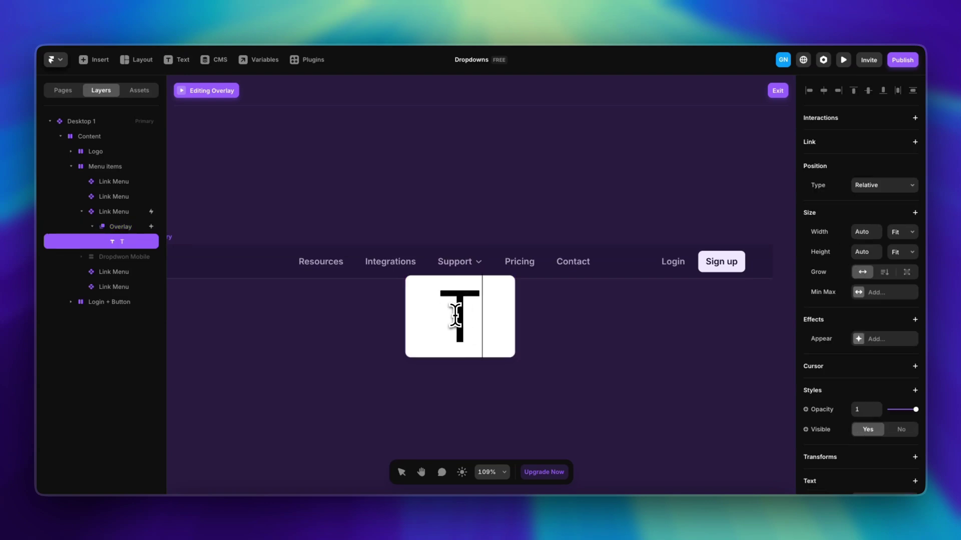
key("Escape")
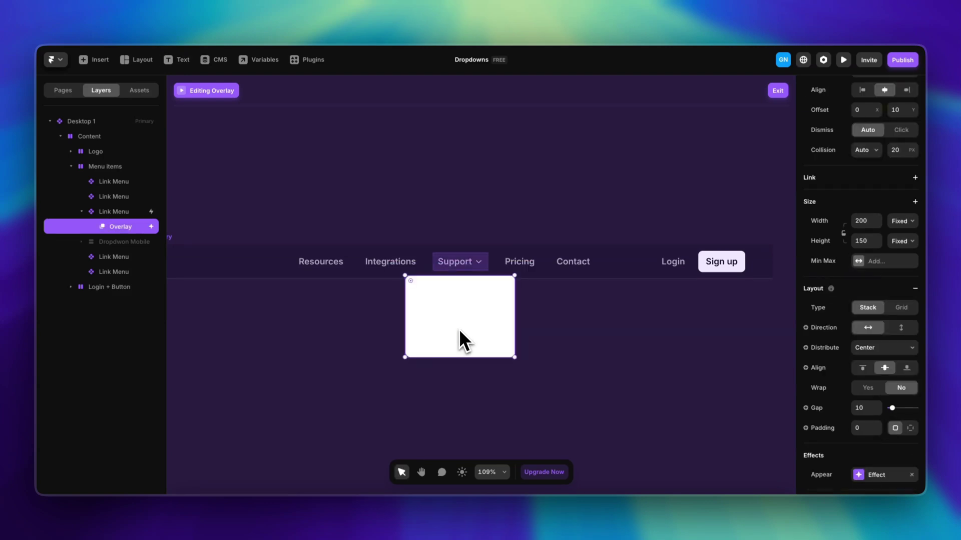
Step: Insert the dark Menu Mixed template into the Support link's overlay, replacing the blank overlay
left_click(108, 63)
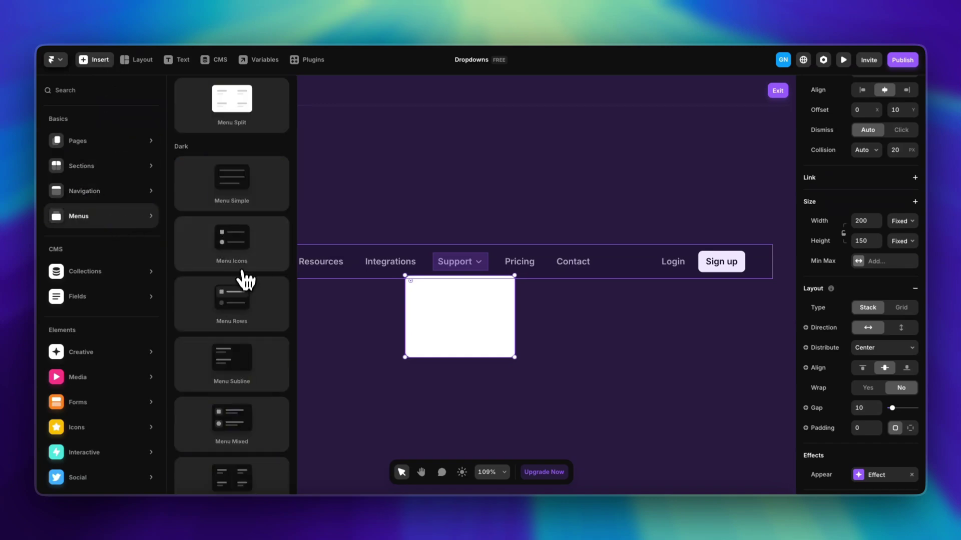
scroll(245, 283, "down", 1)
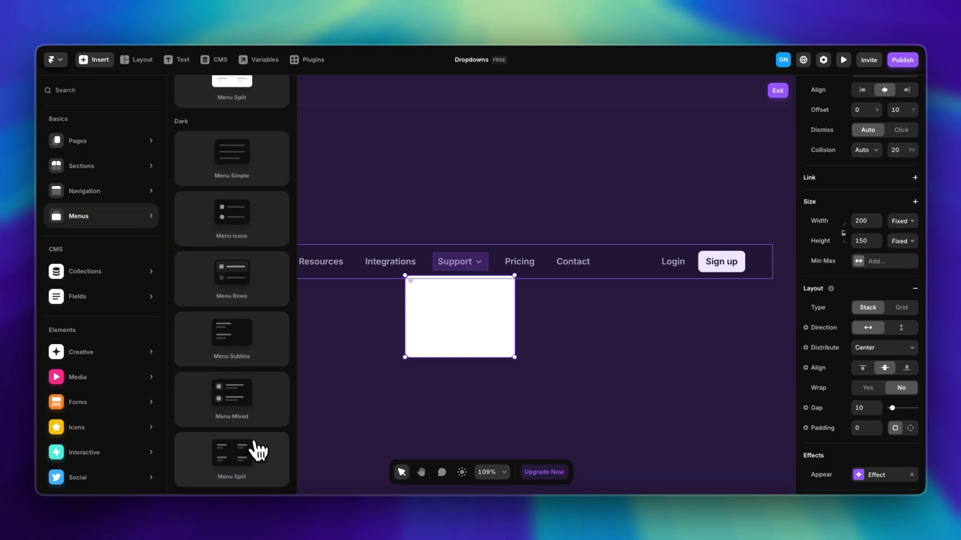
left_click_drag(235, 413, 455, 344)
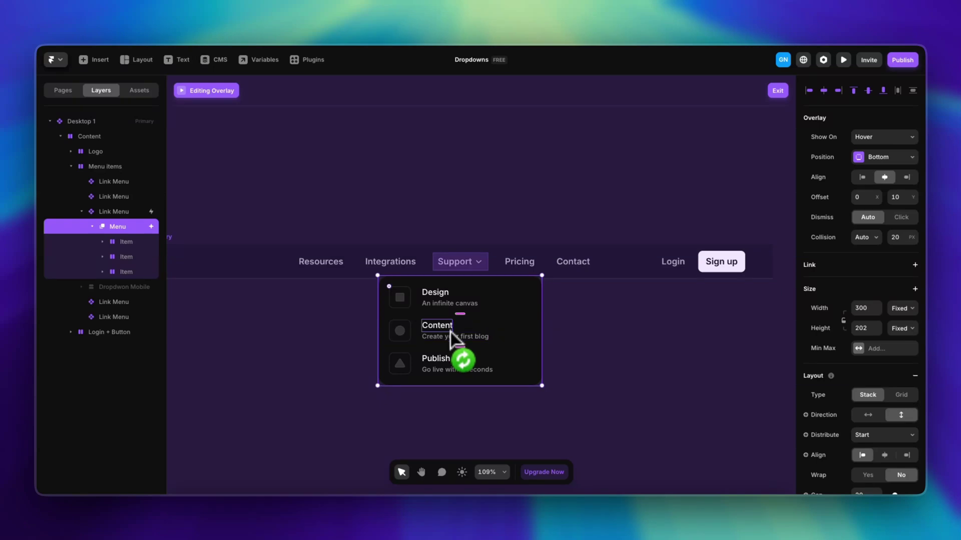
scroll(451, 332, "down", 5)
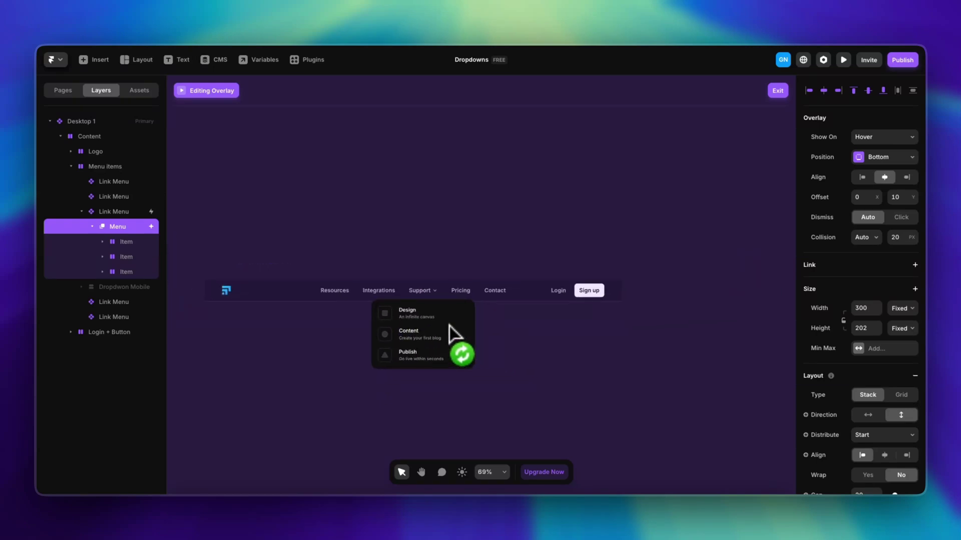
scroll(450, 334, "up", 3)
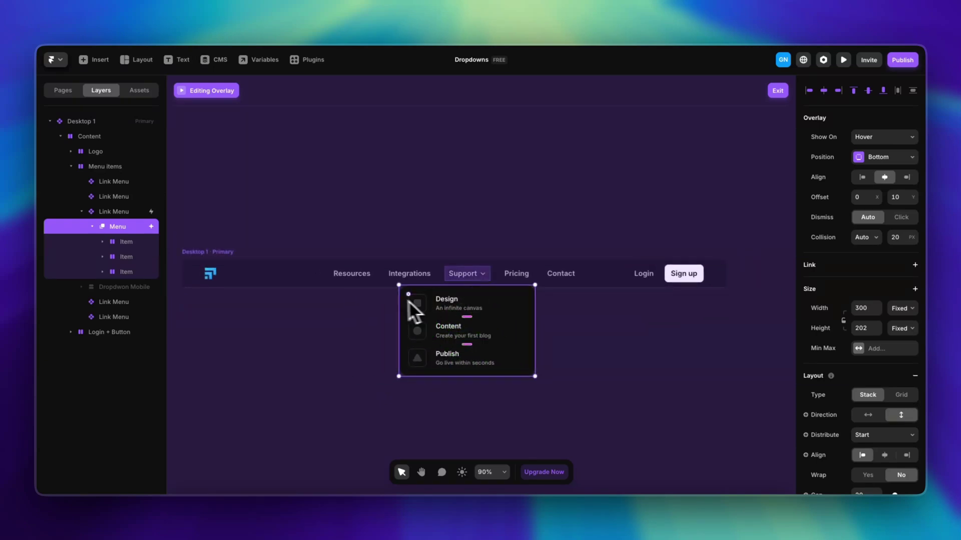
Step: Leave the overlay and the Header component, and preview the tutorial page's desktop breakpoint to check the Support dropdown on hover
left_click(215, 137)
left_click(203, 92)
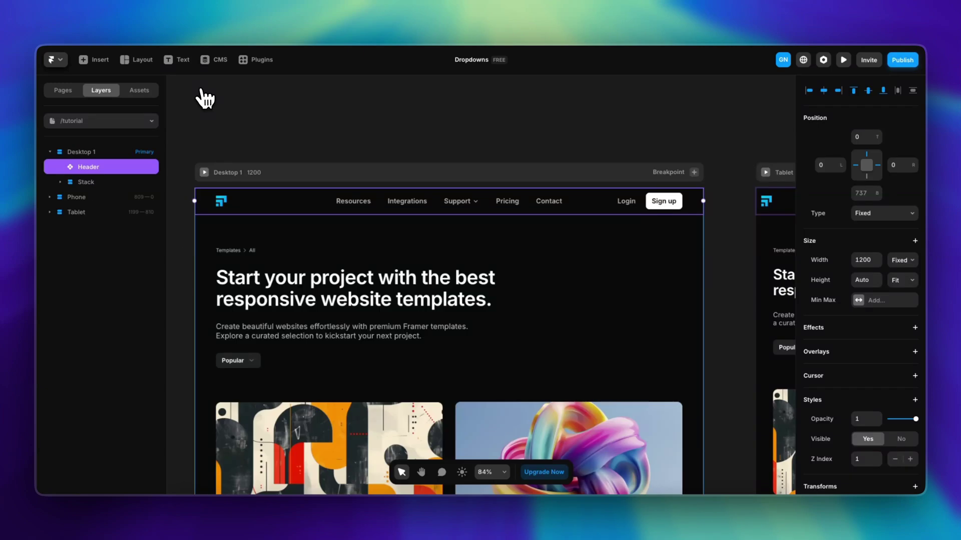
left_click(205, 173)
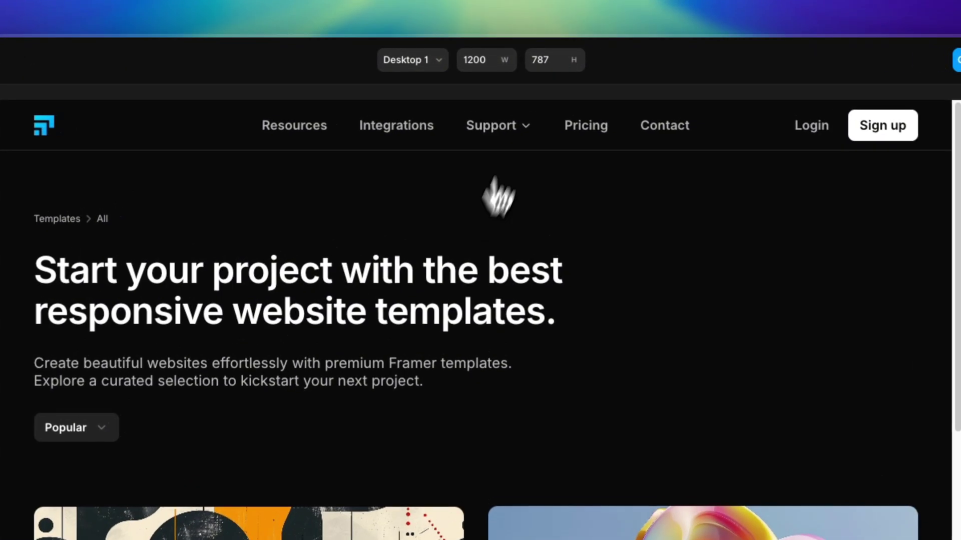
mouse_move(497, 107)
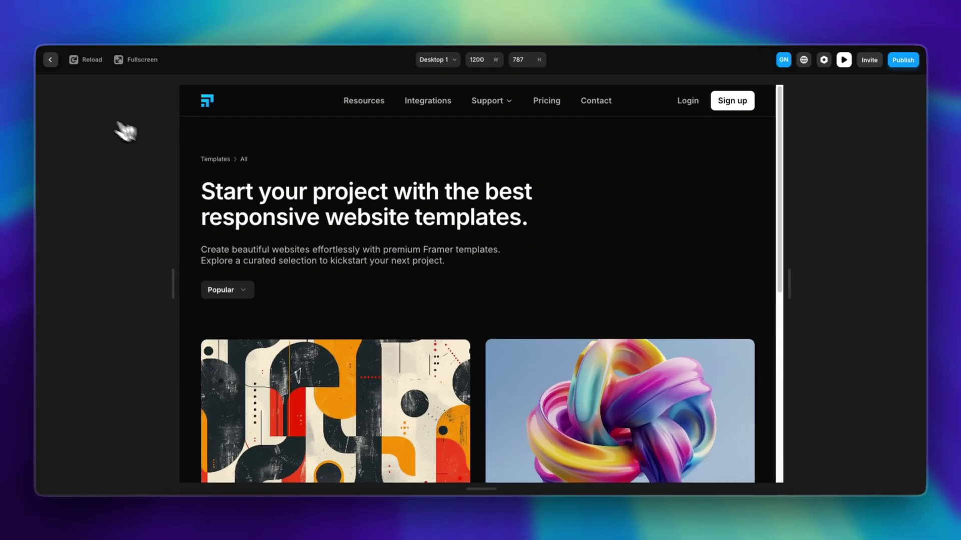
left_click(51, 59)
Step: Open the Header component again and reopen the Support link's Menu overlay for editing
double_click(429, 203)
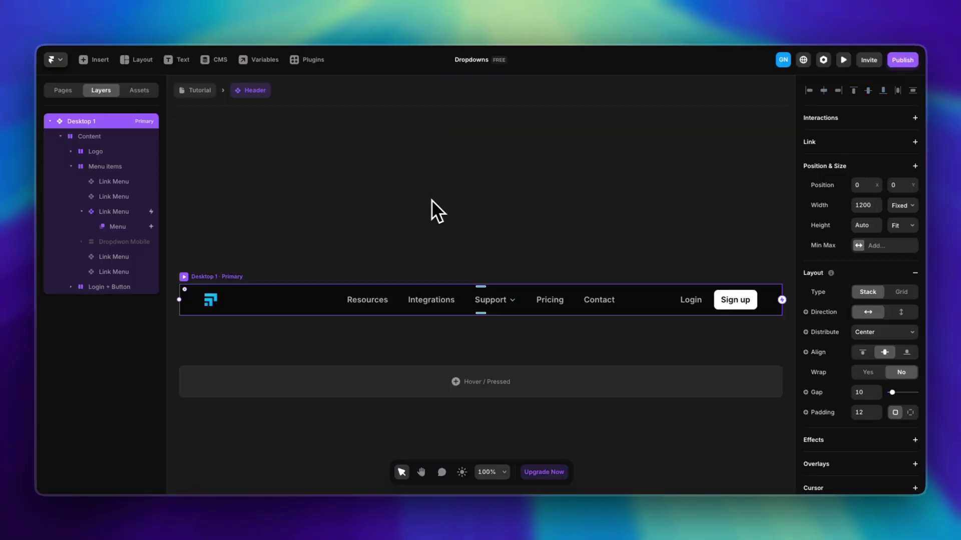
left_click(497, 307)
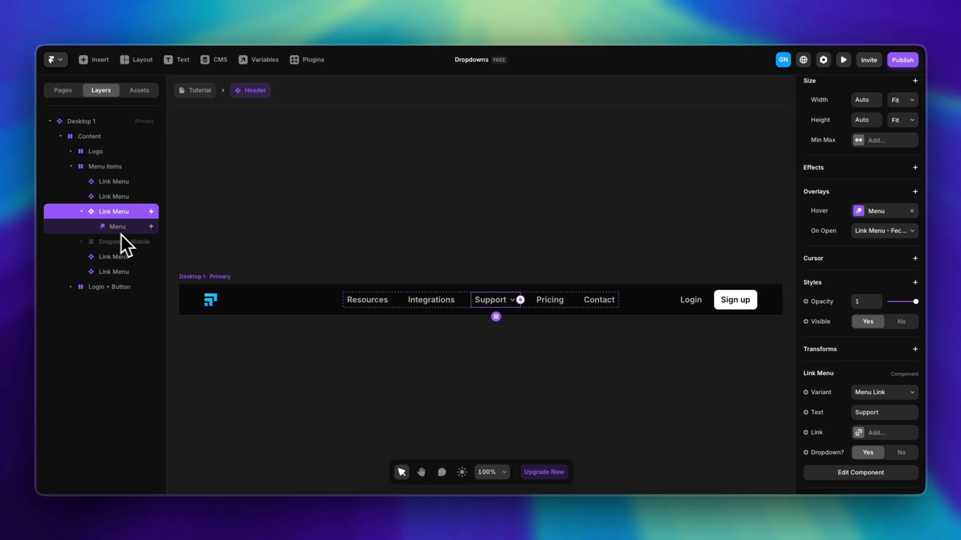
left_click(874, 212)
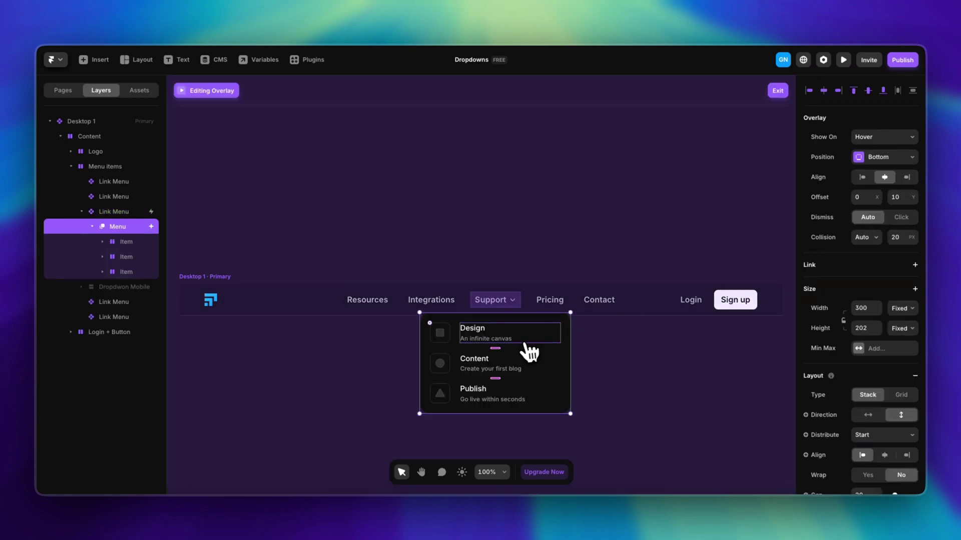
Step: Change the first menu item's title to "Help" and its subline to "Articles"
scroll(450, 296, "up", 3)
double_click(403, 290)
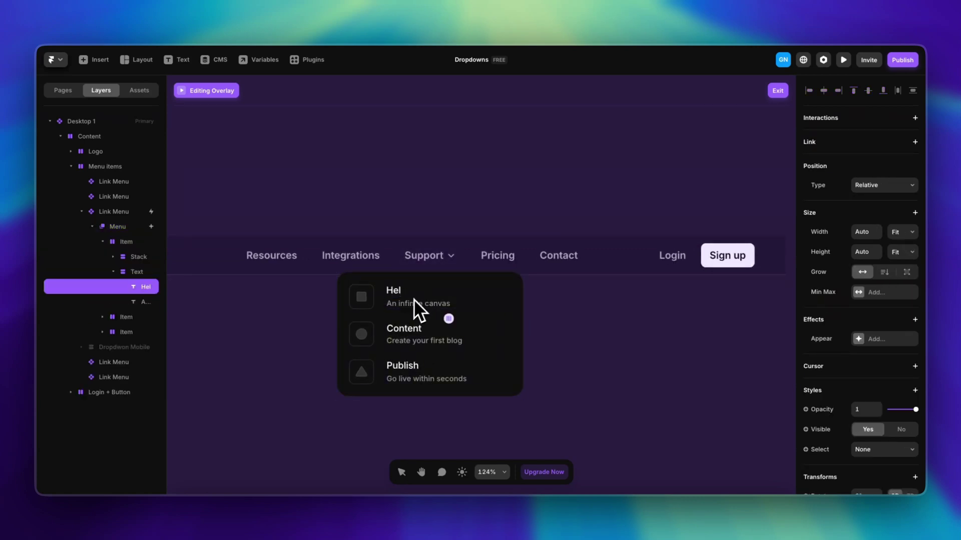
type("Help")
double_click(413, 305)
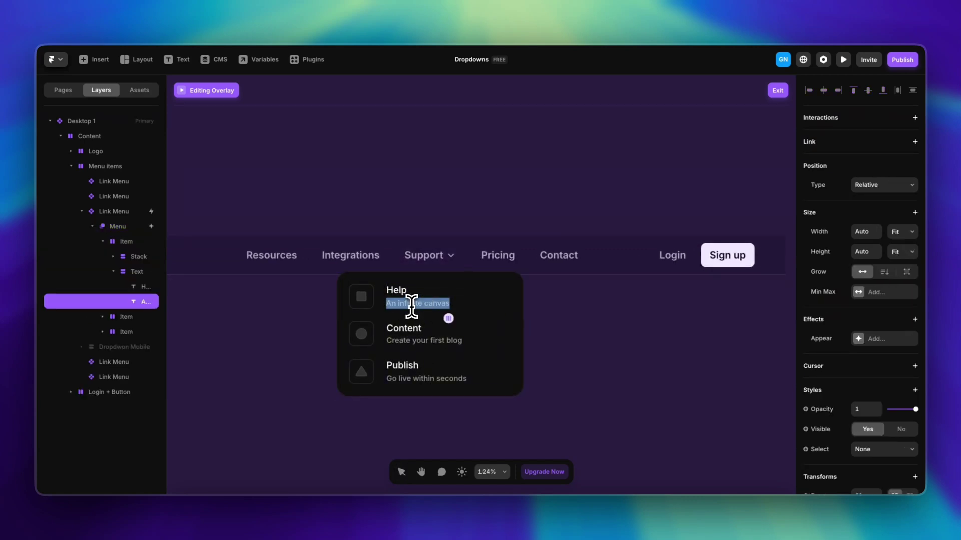
type("Articles")
key("Escape")
scroll(437, 329, "up", 5)
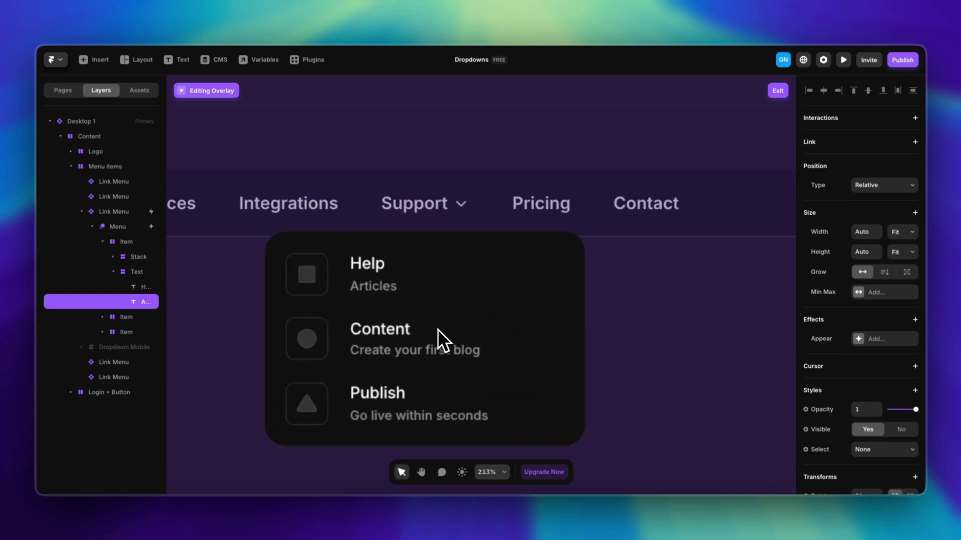
Step: Turn the Help item of the dropdown into a new component named "Menu Item"
left_click(359, 310)
scroll(359, 310, "down", 4)
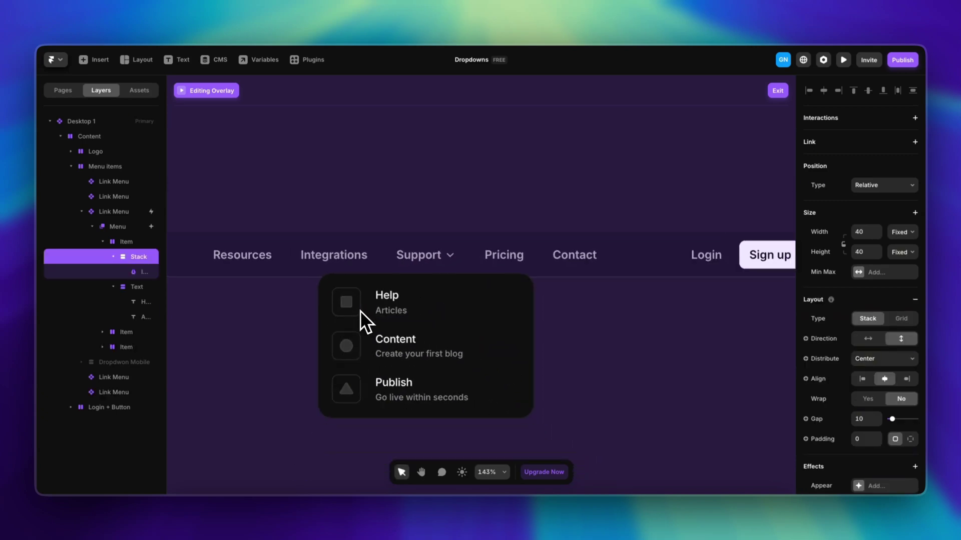
left_click(371, 307)
right_click(367, 304)
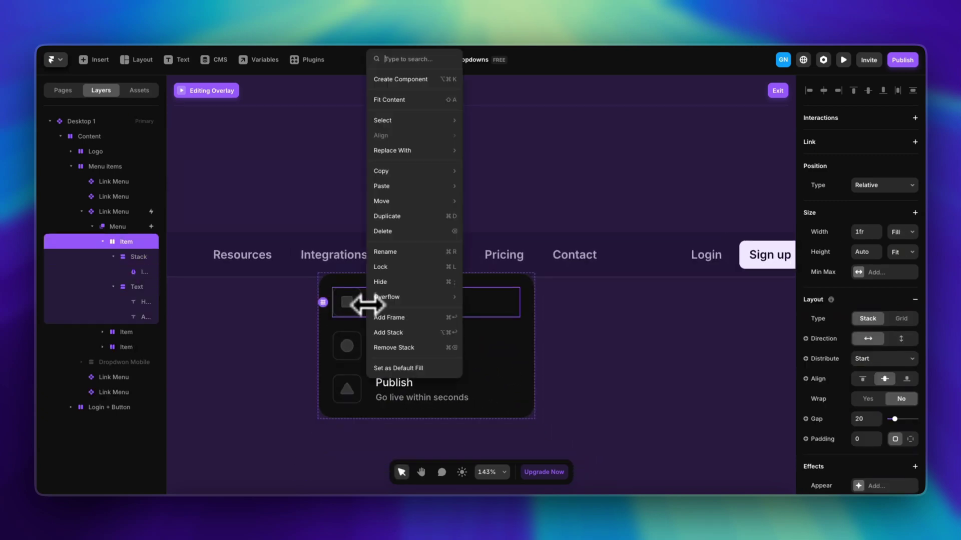
key("Escape")
left_click(369, 302)
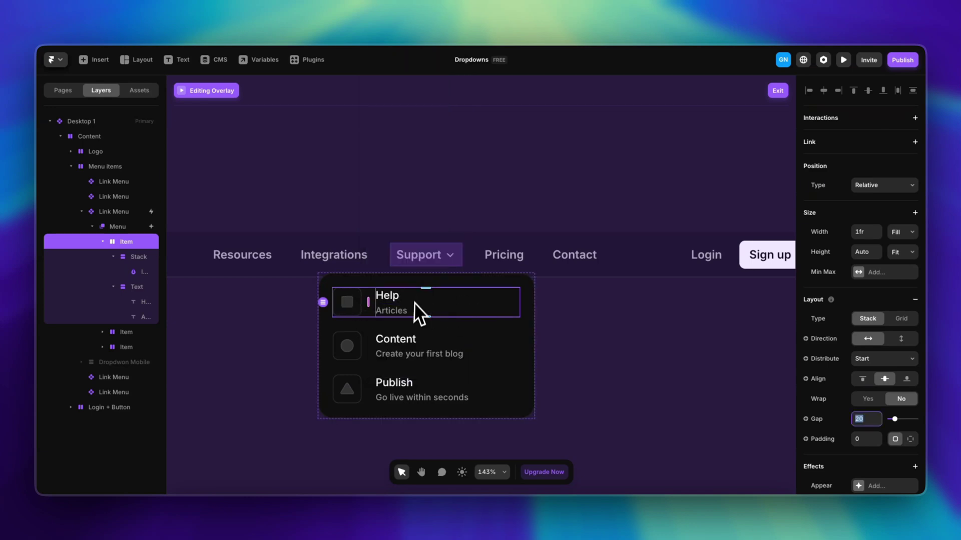
right_click(364, 310)
left_click(398, 79)
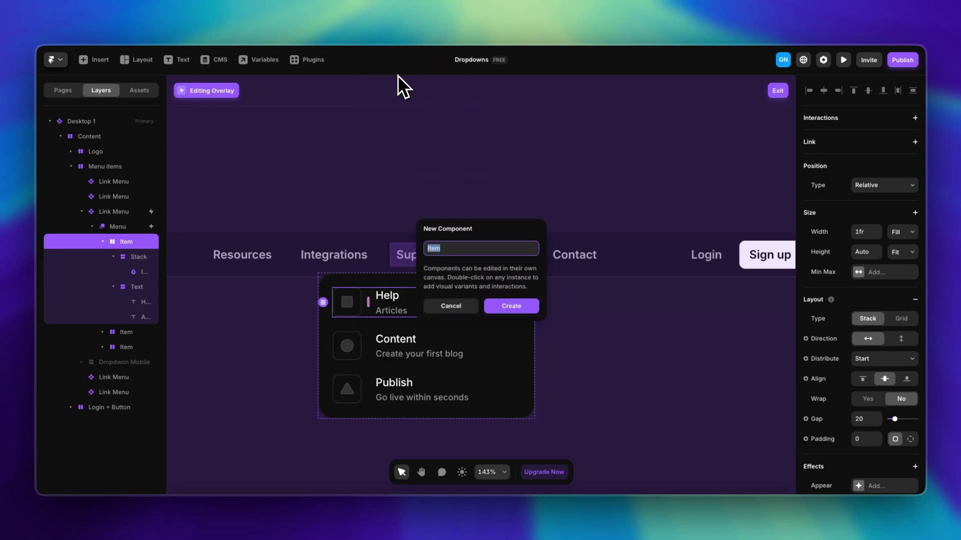
type("Menu Item")
key("Return")
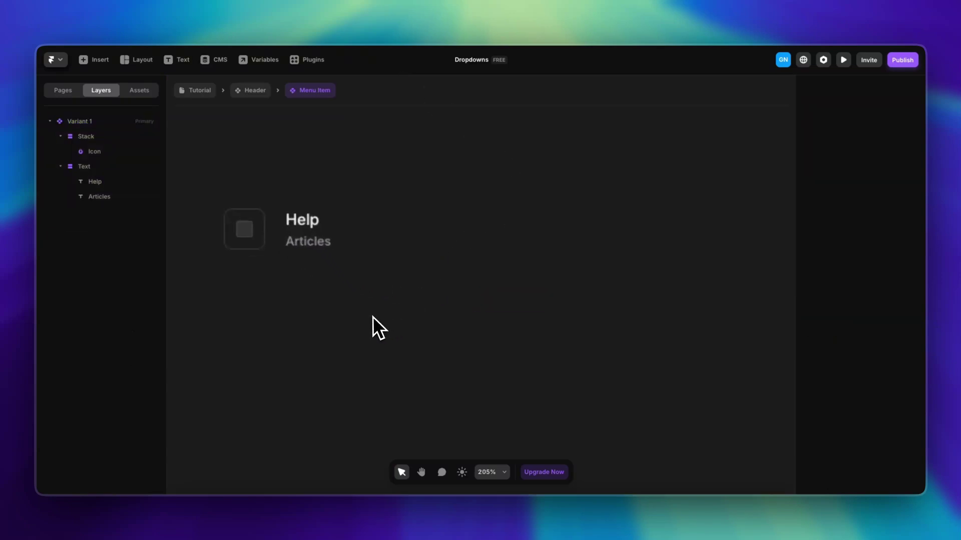
Step: Set the gap of the Menu Item component's primary variant to 12
left_click(345, 247)
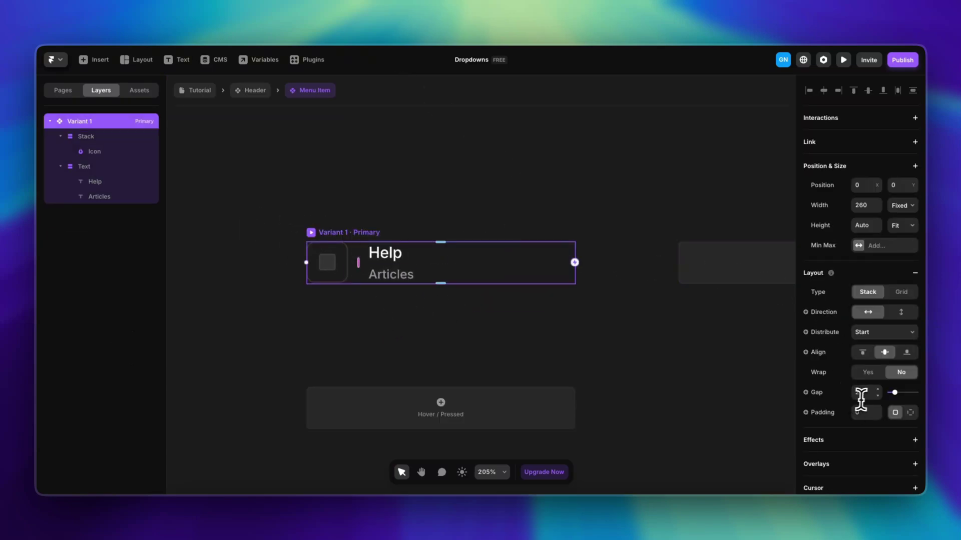
type("12")
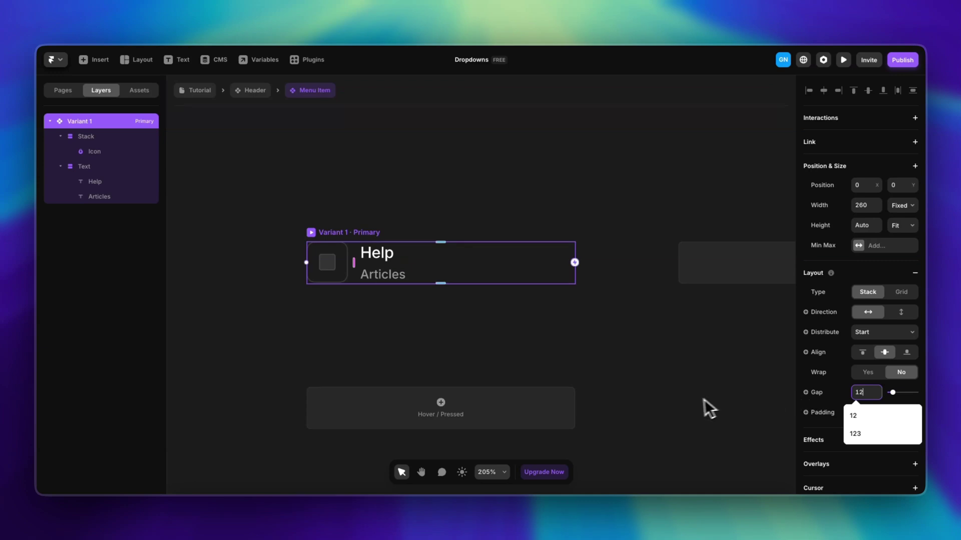
left_click(695, 398)
Step: Delete the square placeholder icon from the Menu Item's icon stack
left_click(350, 240)
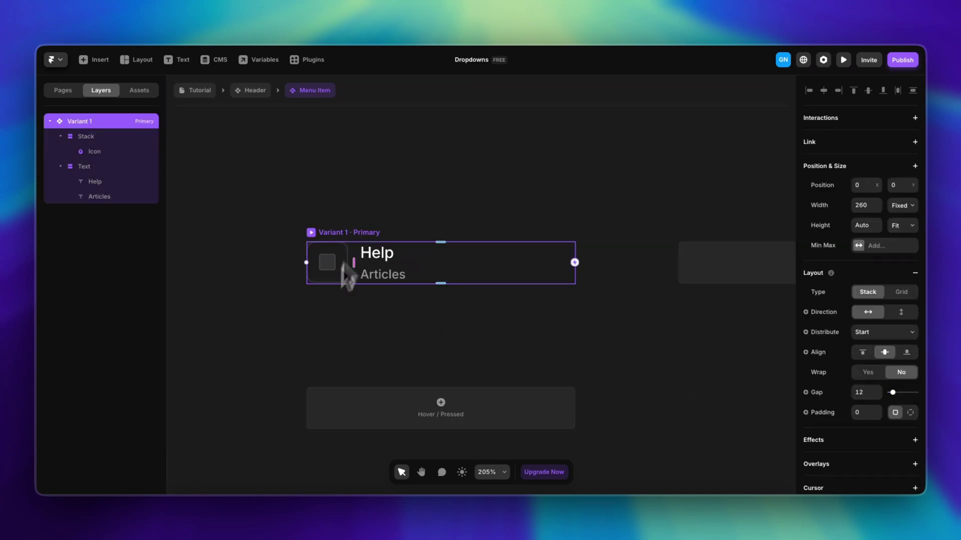
scroll(310, 326, "up", 2)
scroll(310, 326, "up", 2)
left_click(323, 268)
key("Delete")
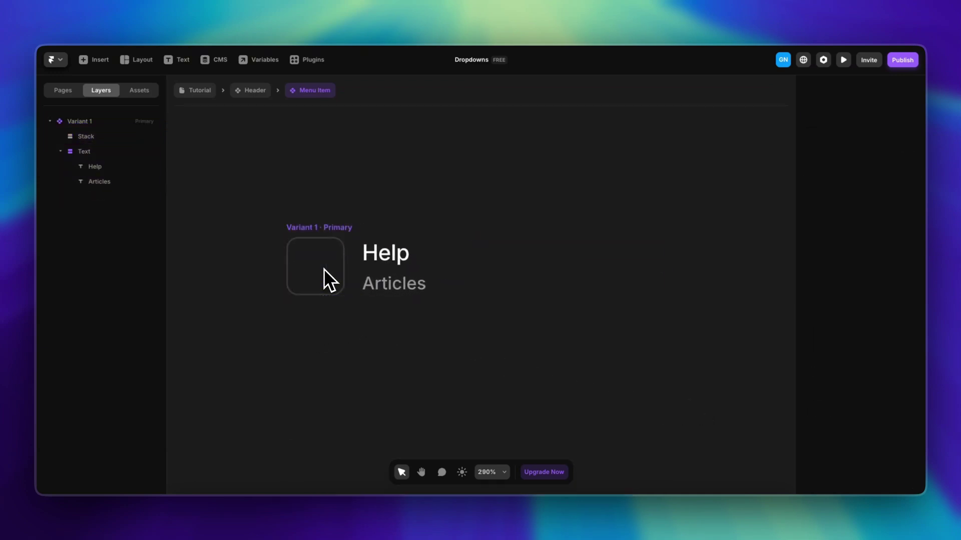
Step: Insert a Phosphor icon into the Menu Item's empty icon stack
scroll(327, 265, "down", 2)
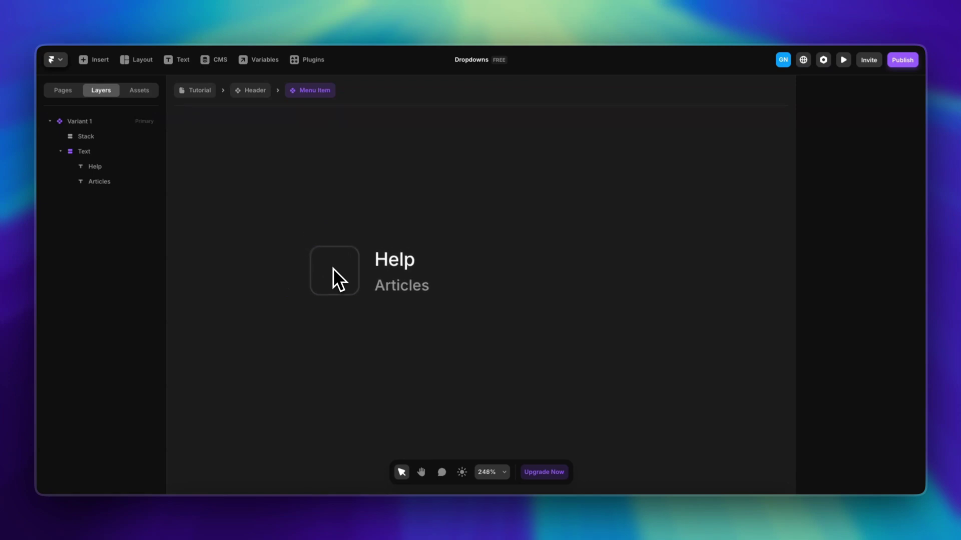
left_click(95, 60)
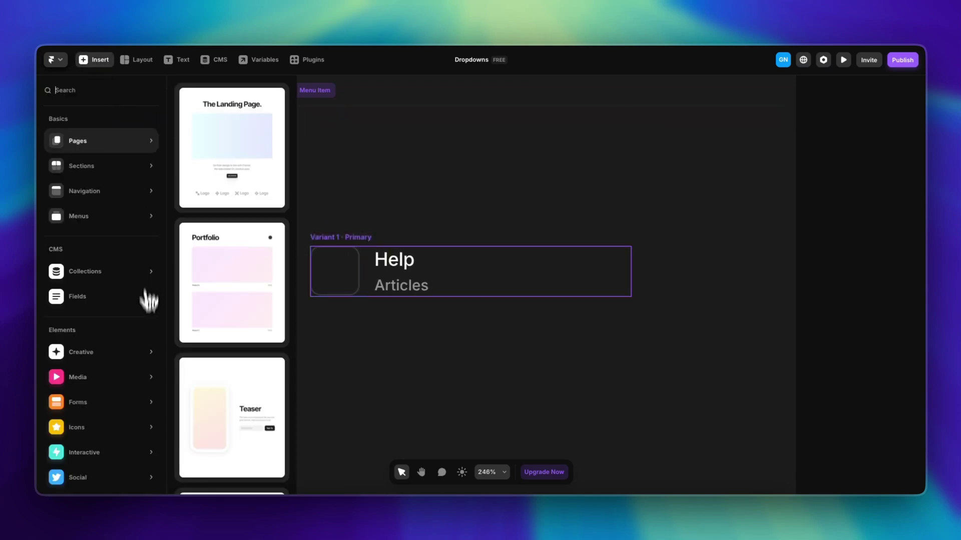
mouse_move(140, 408)
mouse_move(141, 428)
left_click_drag(275, 300, 354, 274)
scroll(833, 309, "down", 3)
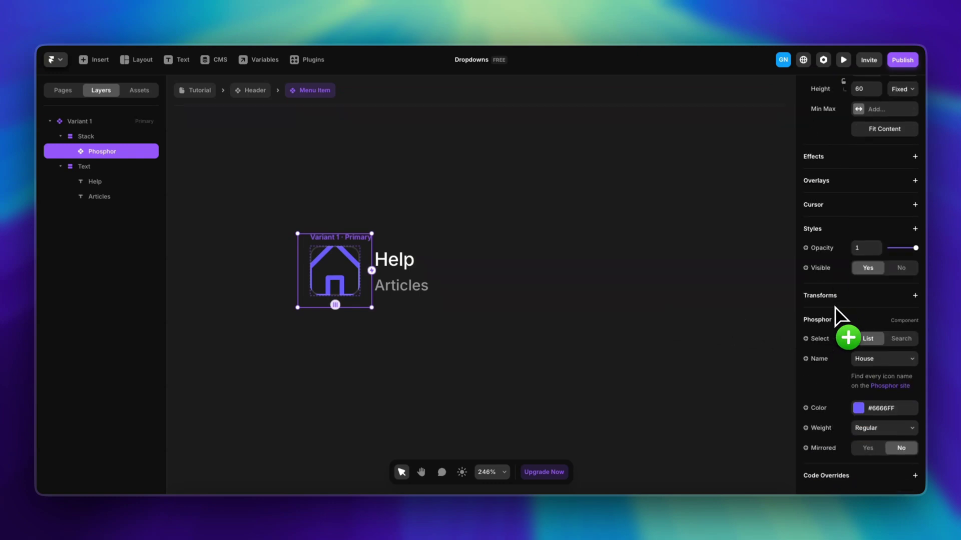
Step: Set the Phosphor icon's width and height to 20
scroll(848, 306, "up", 3)
left_click(865, 208)
type("20")
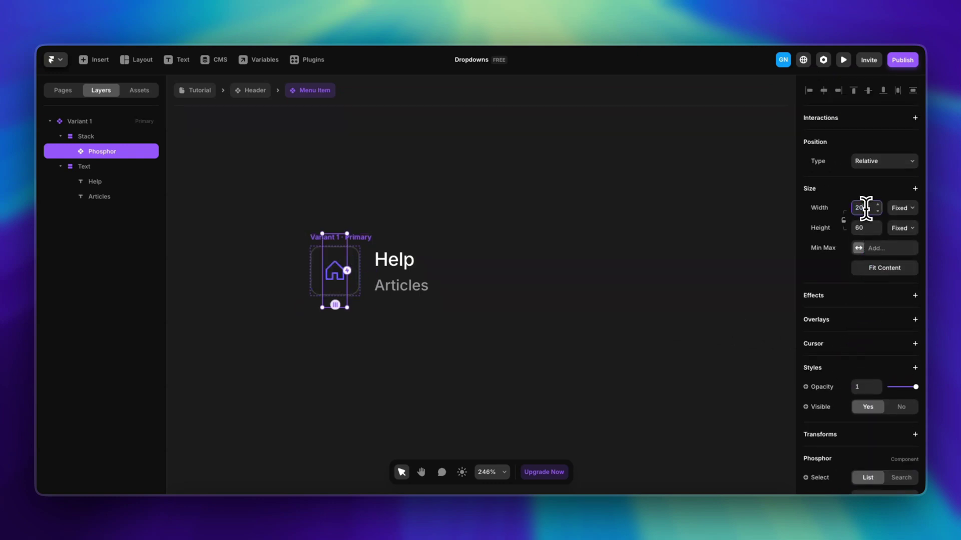
left_click(867, 228)
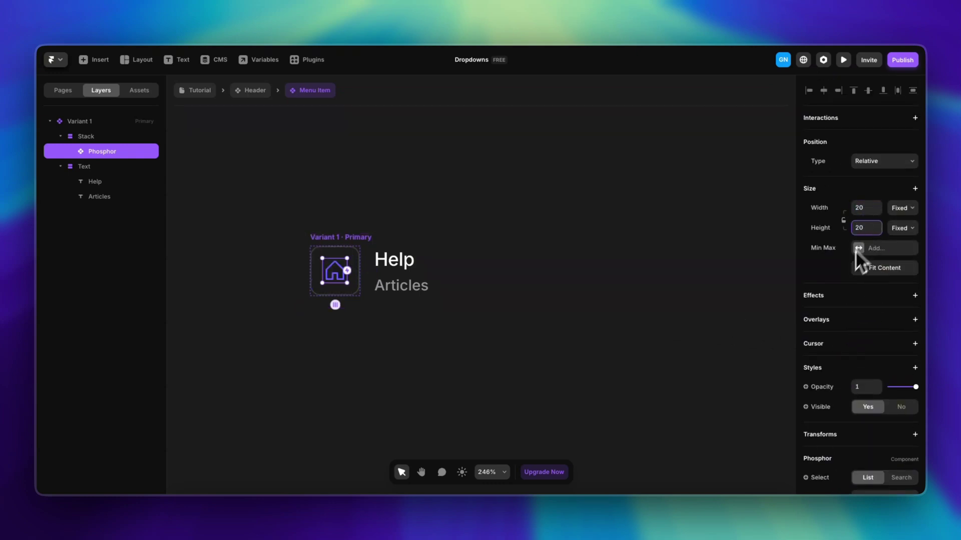
Step: Switch the Phosphor icon to the Headset symbol
scroll(853, 260, "down", 3)
left_click(884, 362)
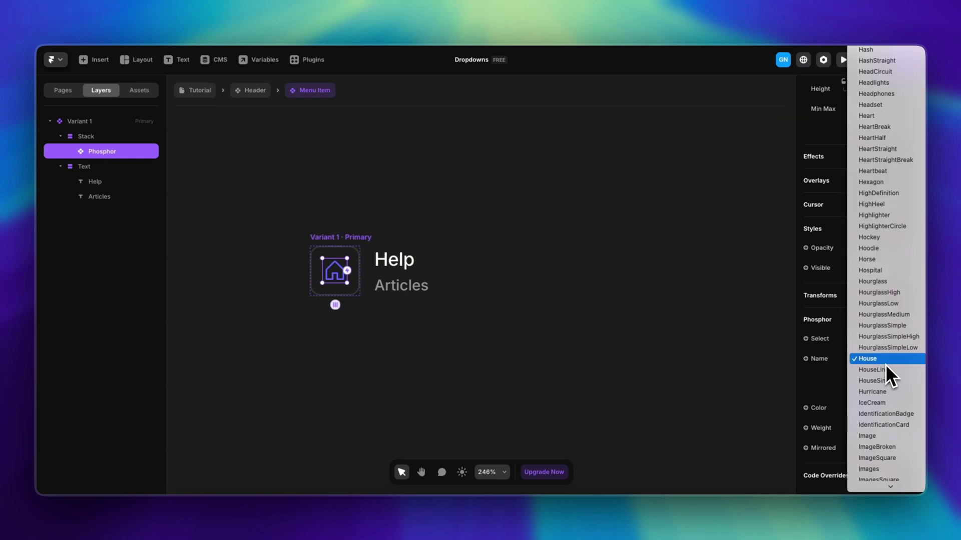
scroll(885, 364, "up", 5)
left_click(884, 364)
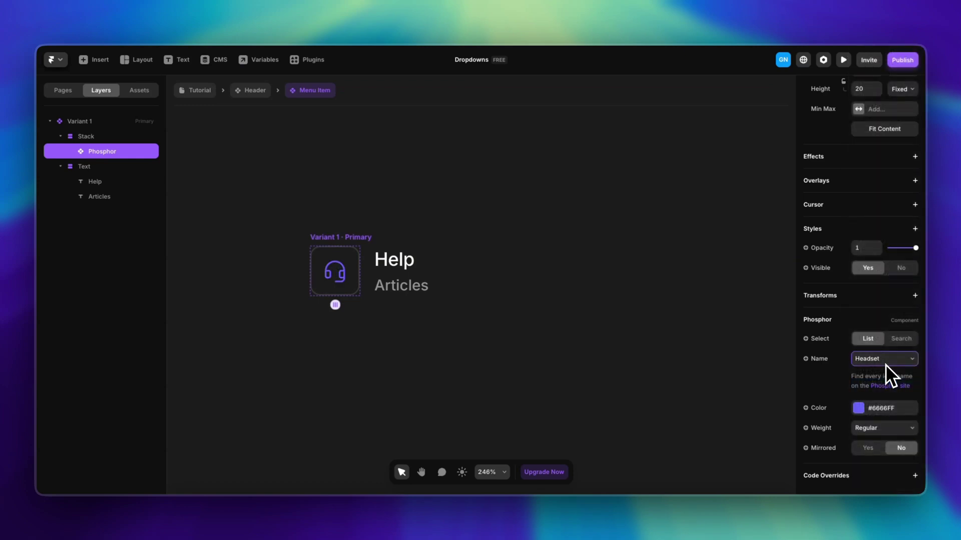
Step: Recolor the headset icon from the default purple to a light neutral, near-white tone
left_click(901, 408)
left_click(670, 340)
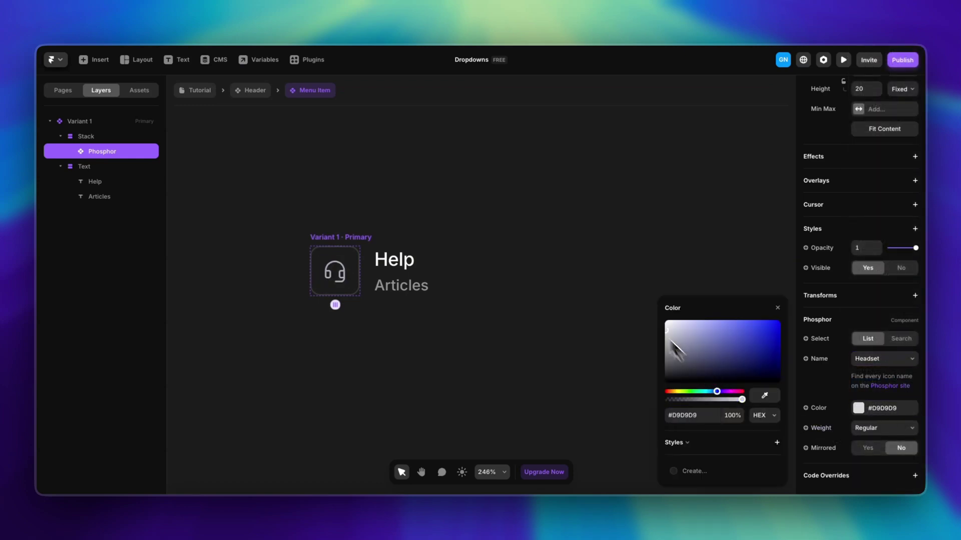
left_click(628, 278)
left_click(500, 360)
scroll(383, 349, "down", 2)
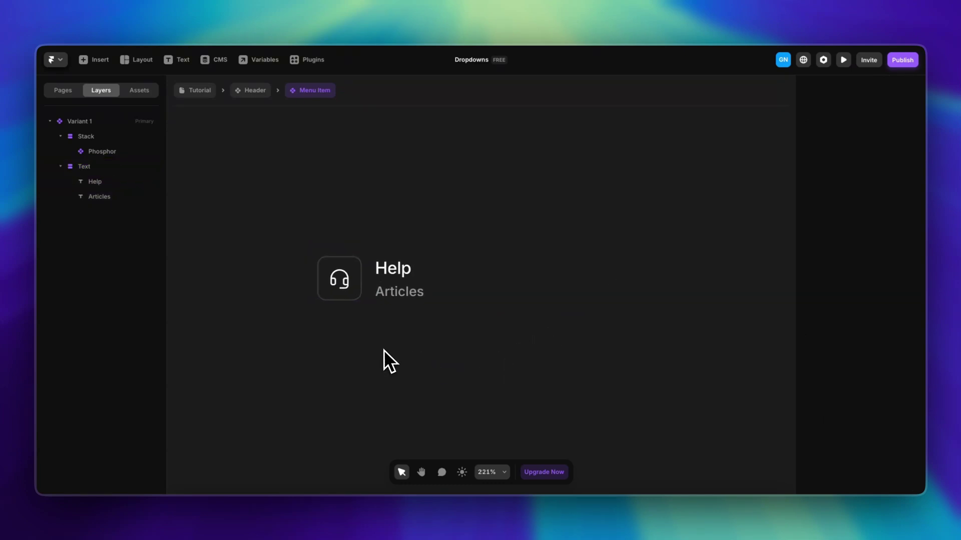
Step: Rename the Menu Item component's Variant 1 to Desktop
left_click(289, 265)
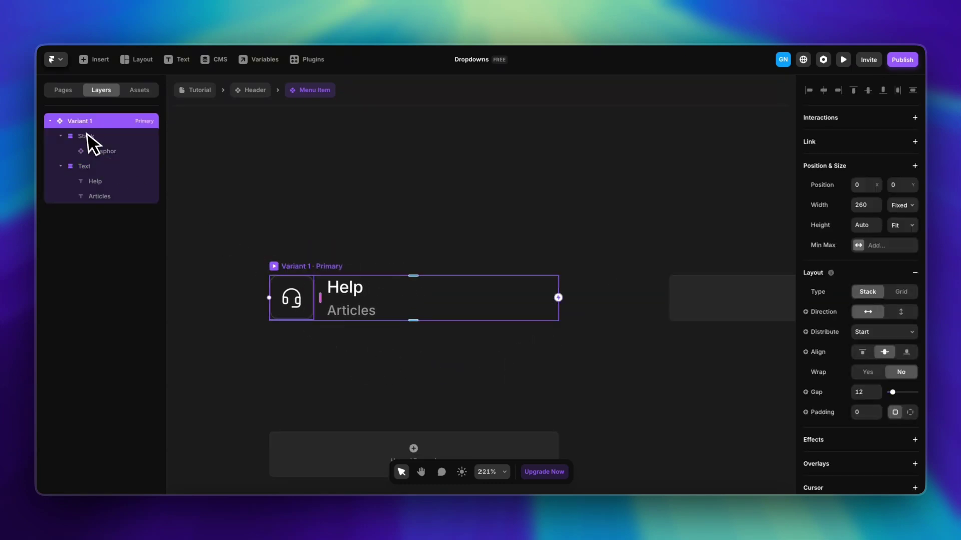
left_click(89, 127)
type("Desktop")
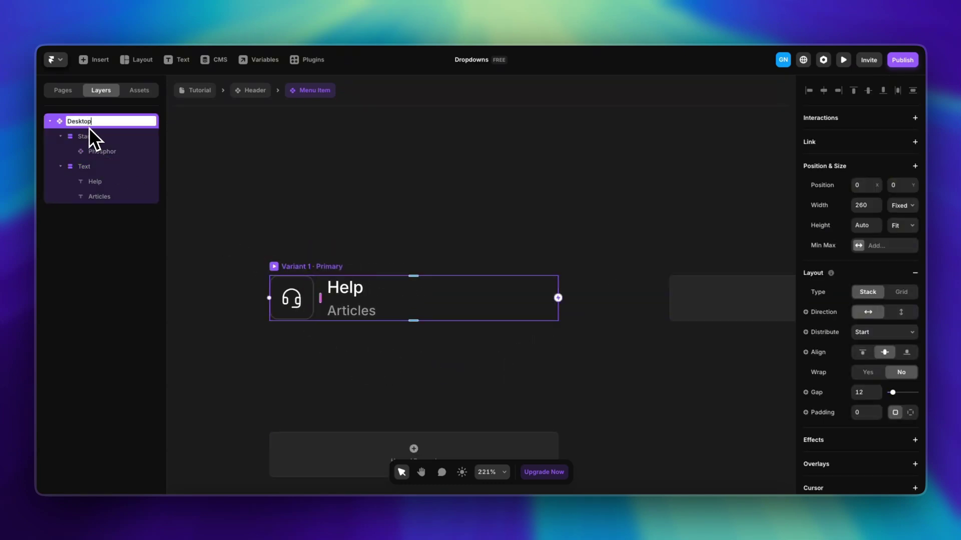
key("Return")
left_click(404, 247)
scroll(404, 236, "down", 3)
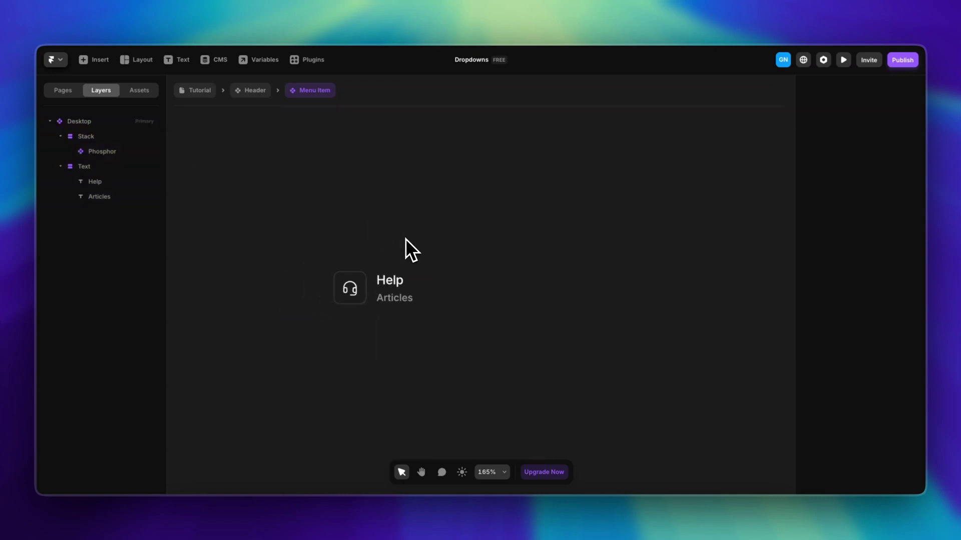
Step: Set the Desktop variant's padding to 6 and add a Hover variant for it
left_click(355, 264)
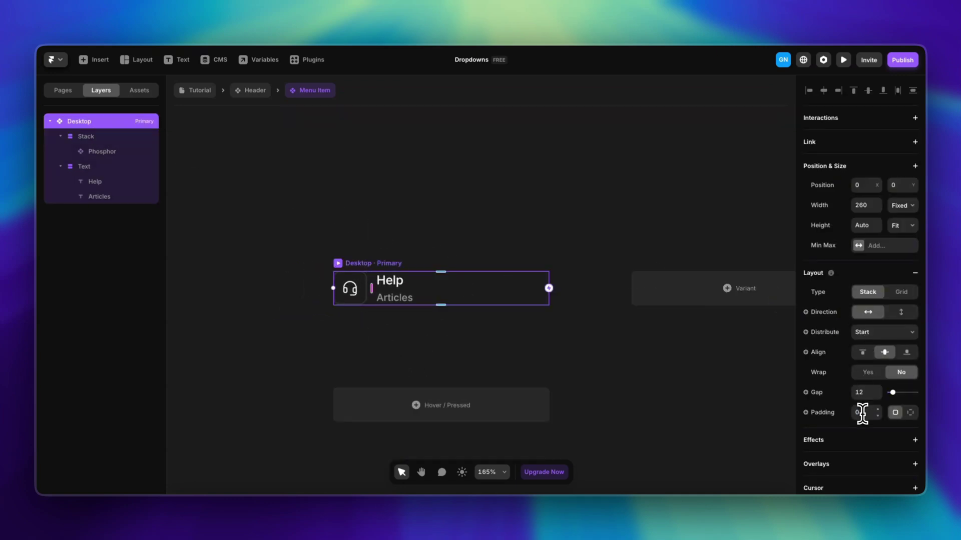
key("Return")
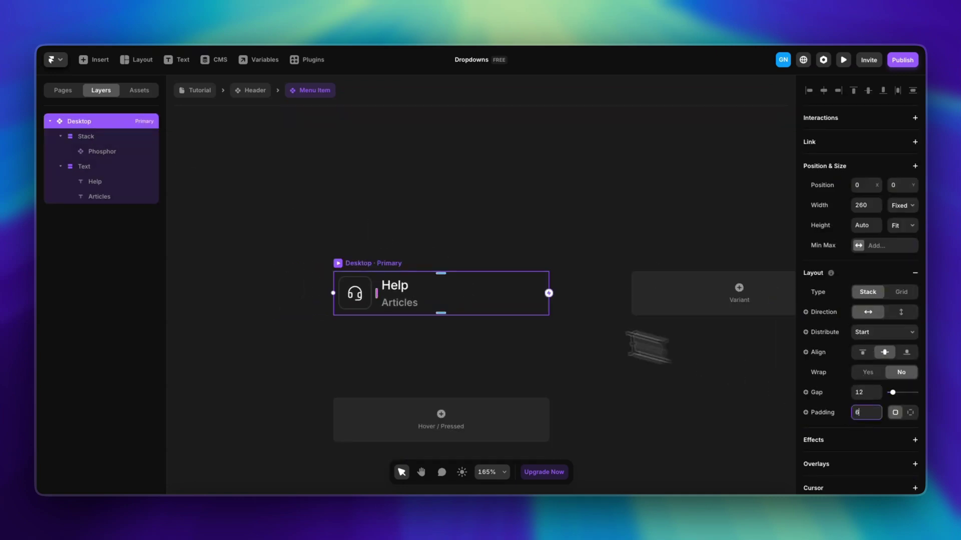
scroll(367, 296, "down", 3)
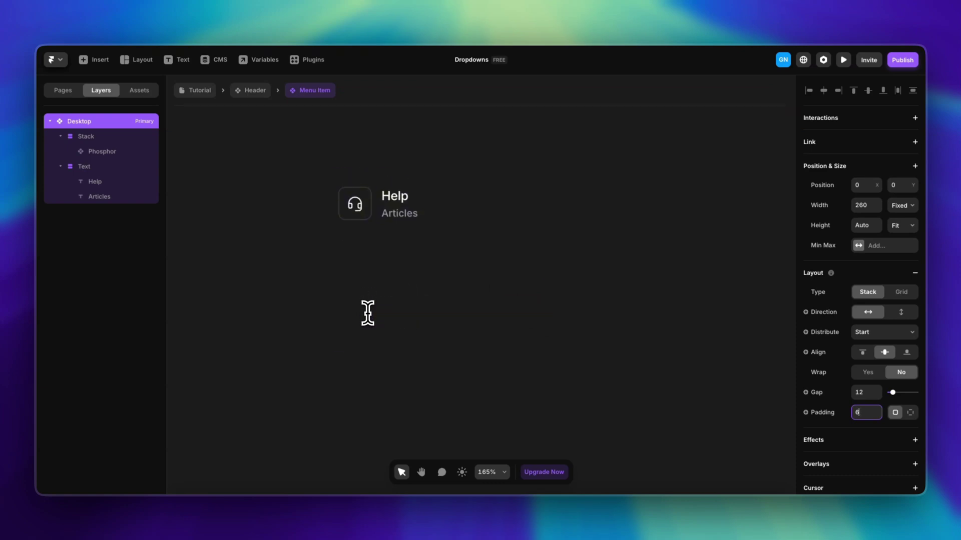
left_click(449, 342)
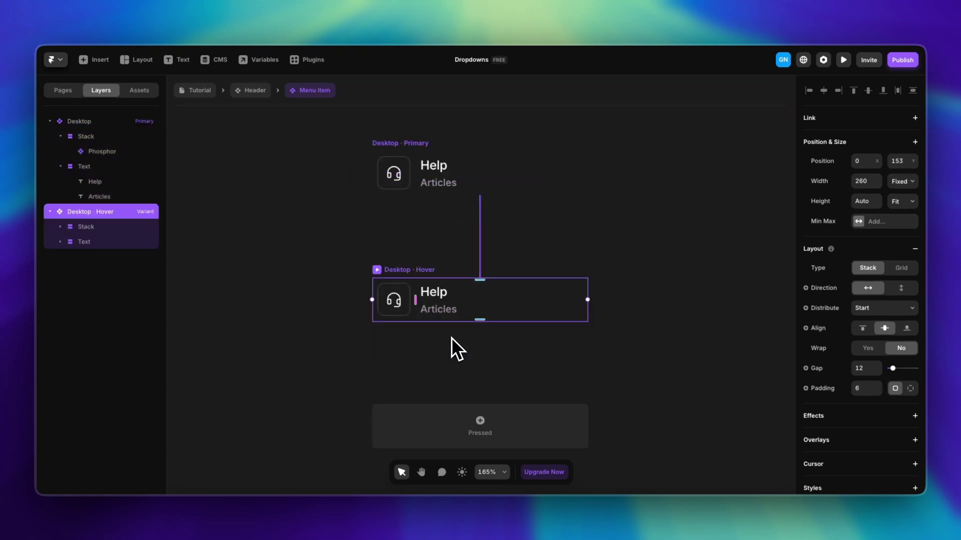
scroll(451, 337, "up", 3)
scroll(451, 338, "down", 3)
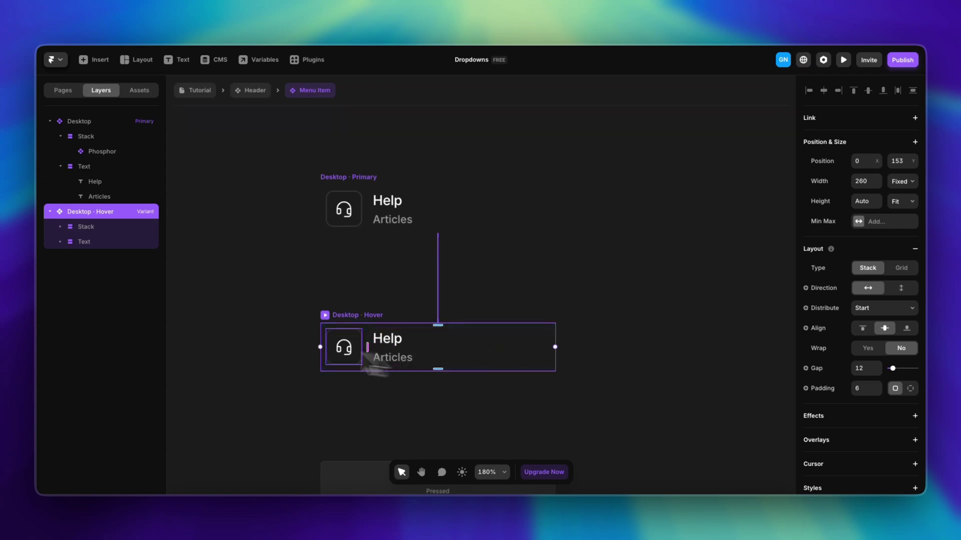
Step: Give the Desktop primary variant a #FFFFFF fill and a corner radius of 8
left_click(351, 179)
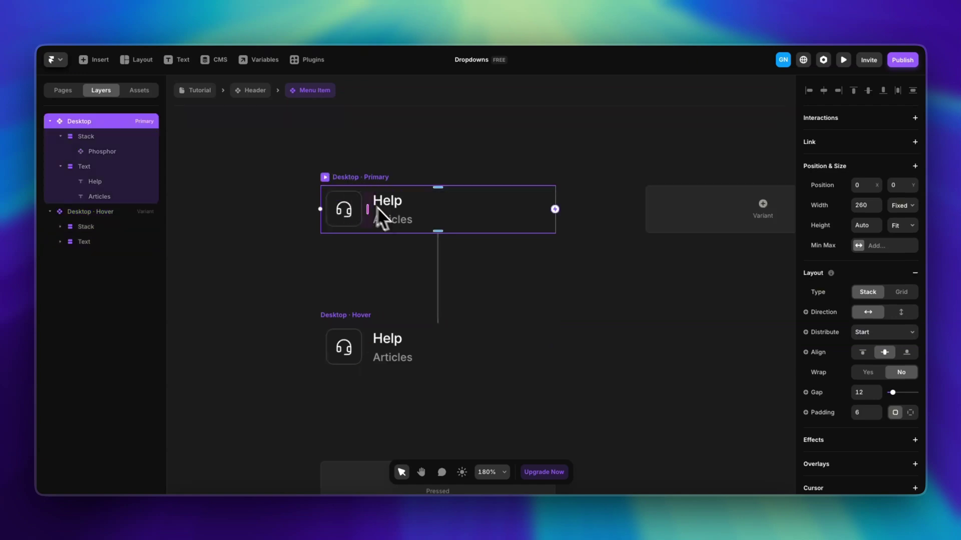
scroll(868, 313, "down", 5)
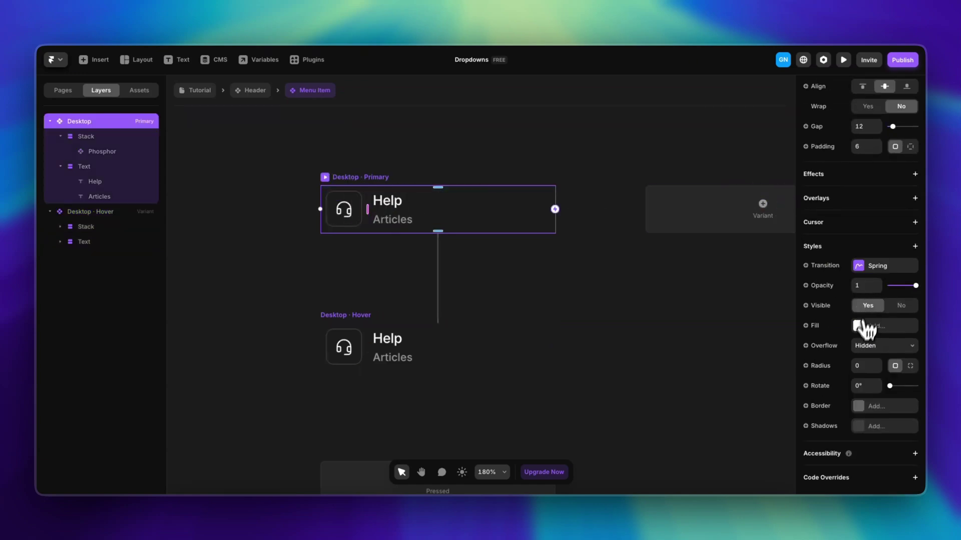
left_click(866, 325)
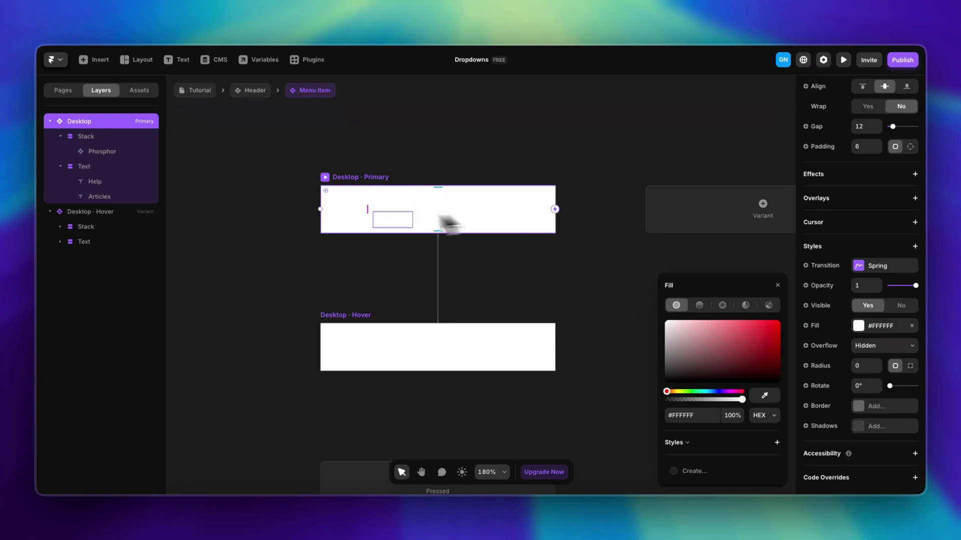
left_click(870, 364)
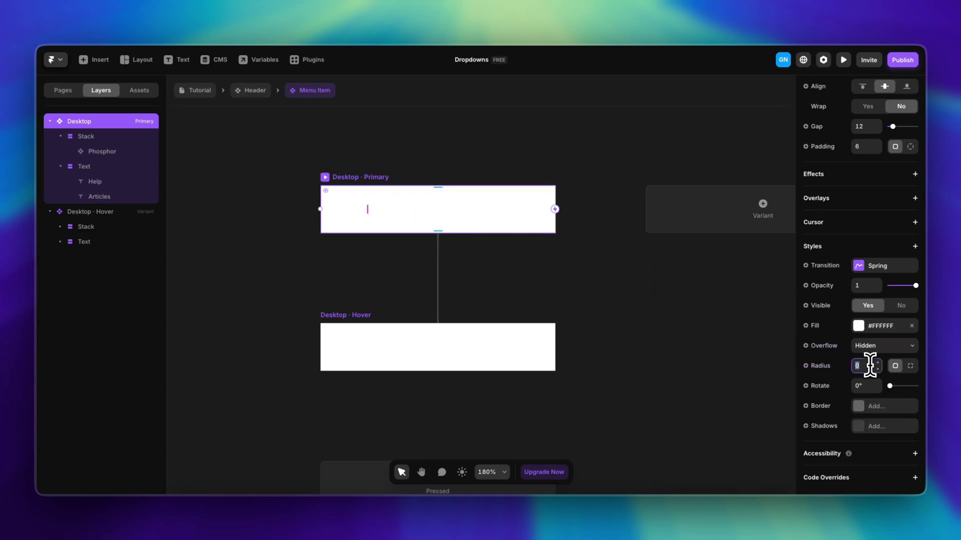
type("10")
key("Return")
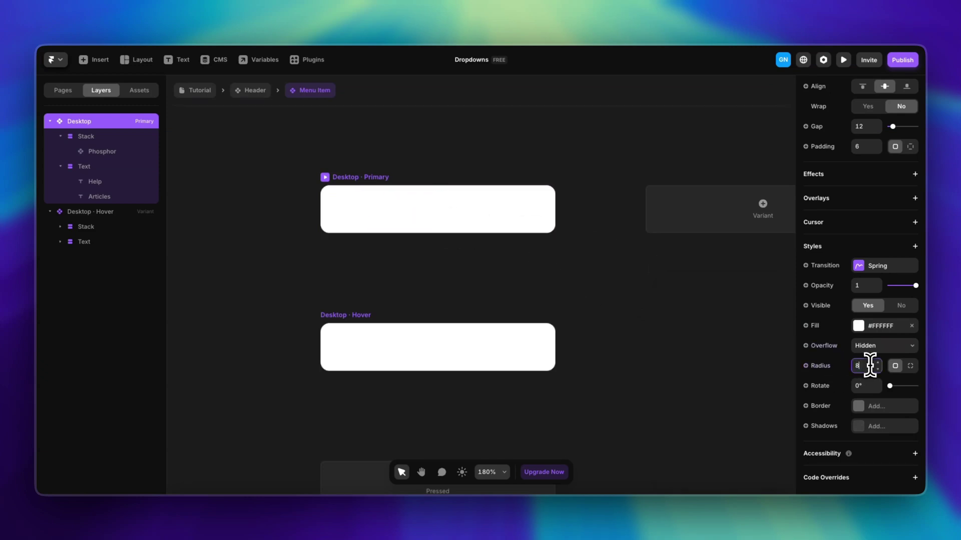
Step: Make the Desktop primary variant's white fill fully transparent at 0% opacity
left_click(883, 328)
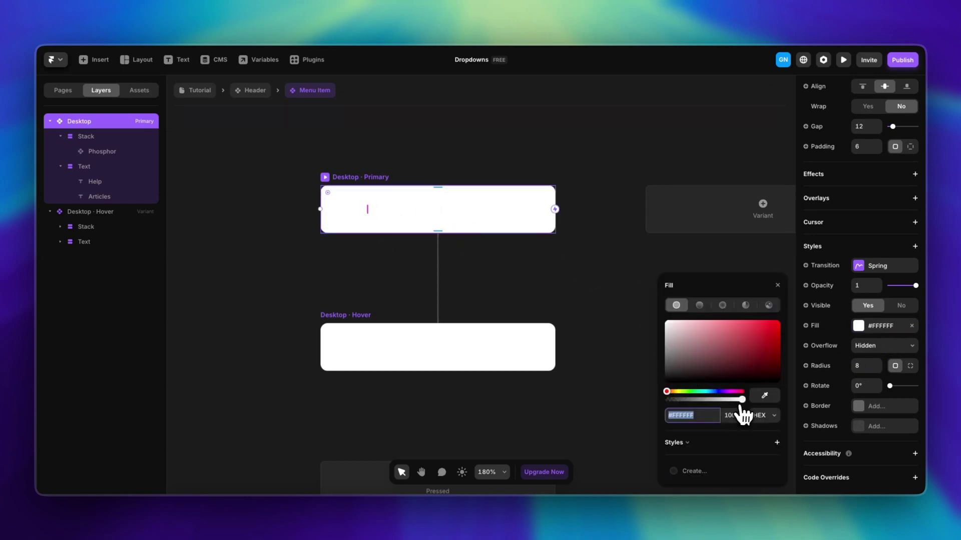
left_click_drag(742, 400, 614, 395)
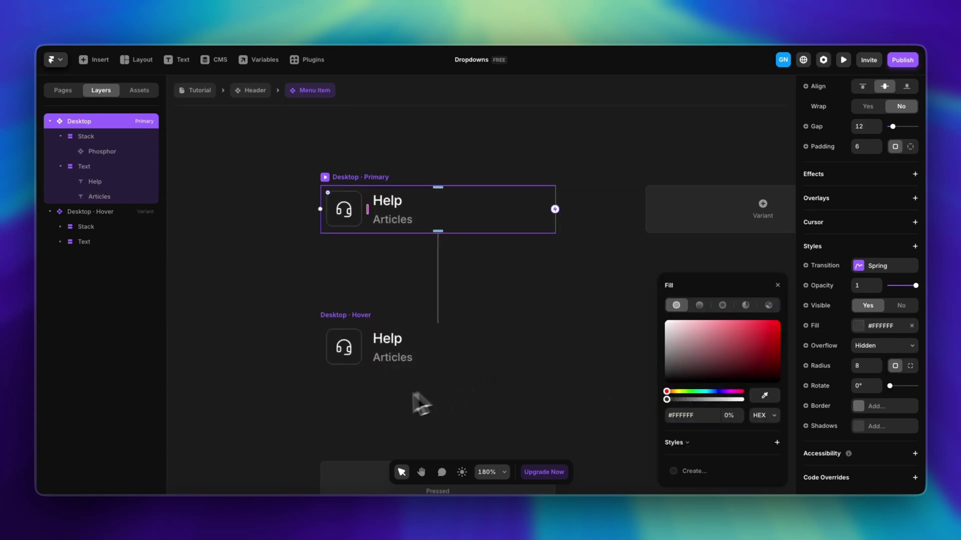
left_click(396, 397)
Step: Set the white fill of the Desktop Hover variant to 10% opacity
left_click(344, 316)
scroll(883, 360, "down", 5)
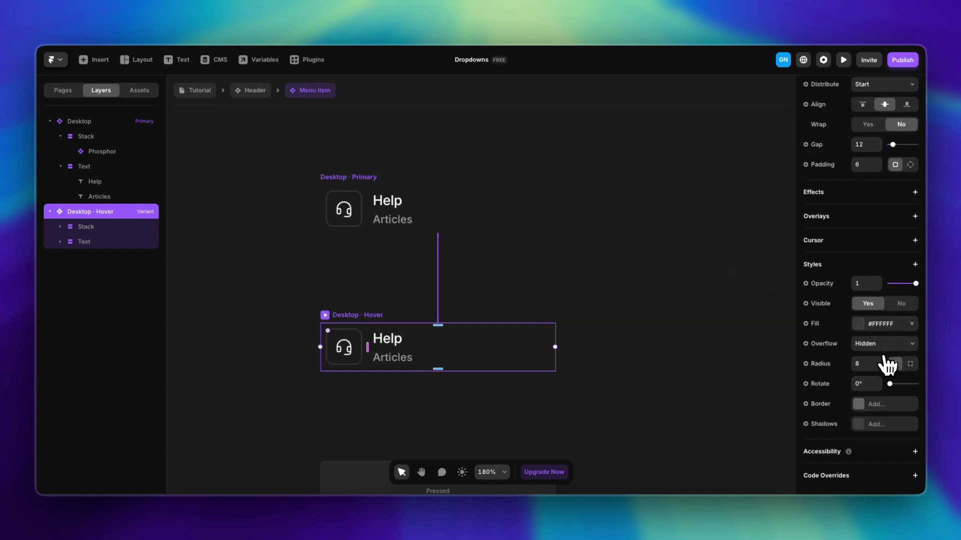
left_click(880, 326)
left_click(732, 416)
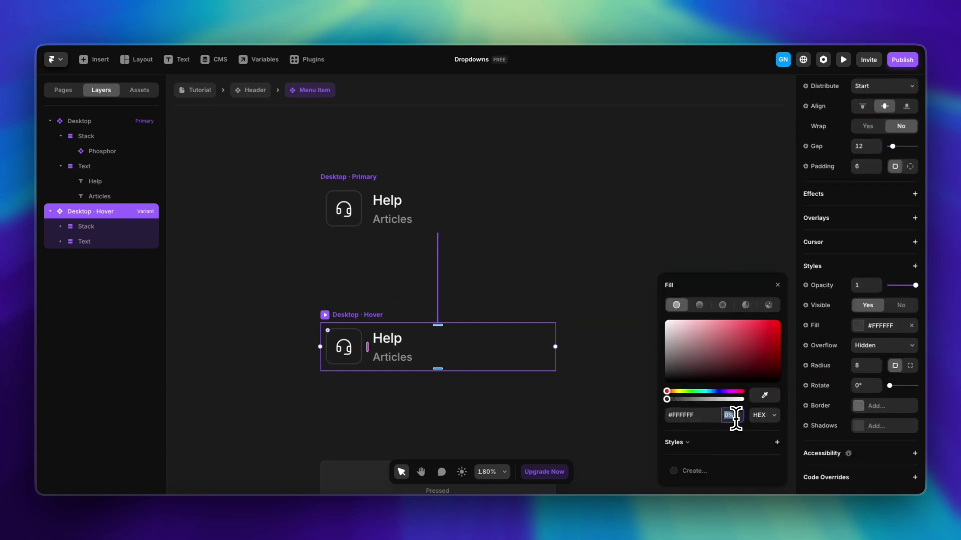
type("10")
key("Return")
Step: Preview the Desktop primary variant to check its hover effect
left_click(323, 189)
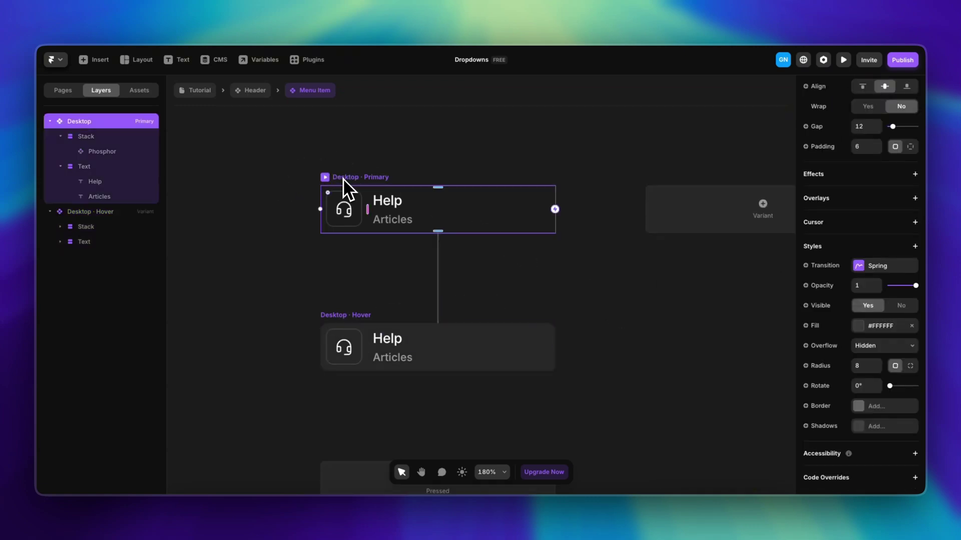
key("super+p")
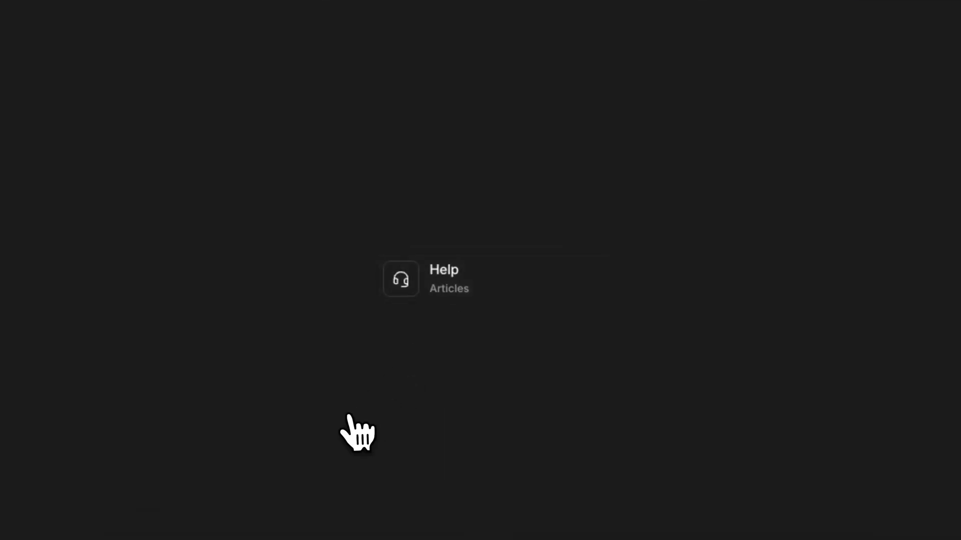
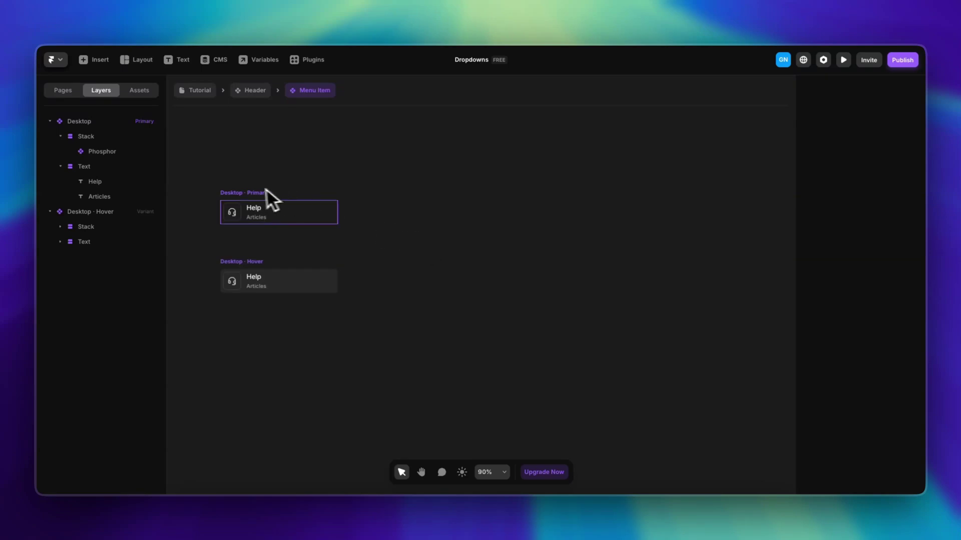
Step: Add another variant based on the Desktop primary variant and name it Mobile
left_click(257, 189)
left_click(440, 220)
key("shift+2")
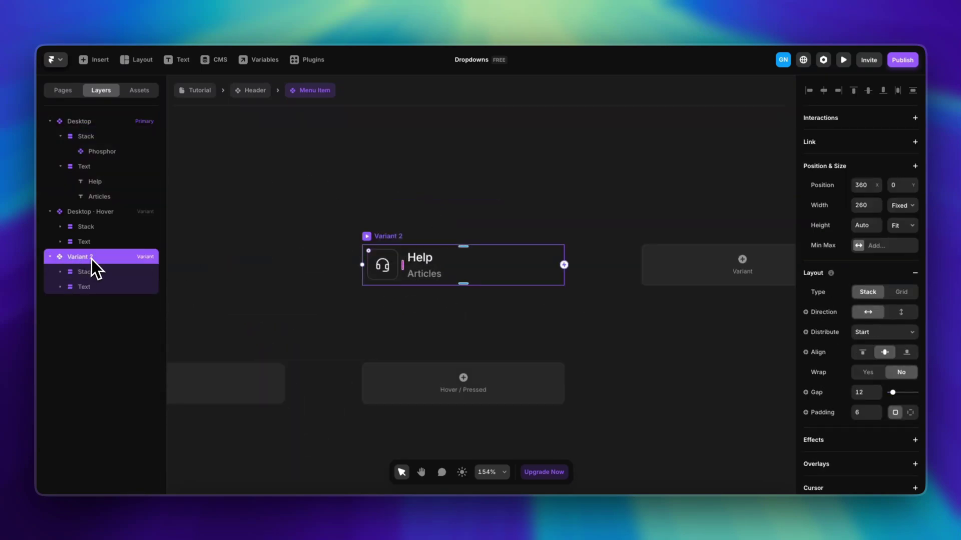
type("Mobile")
key("Return")
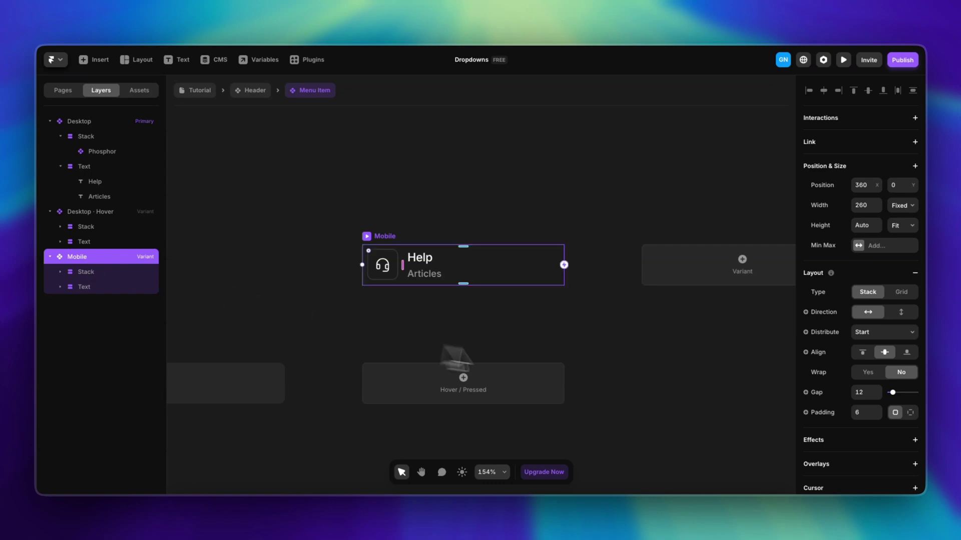
left_click(517, 330)
Step: Set the width and height of the Mobile variant's icon stack to 20
scroll(513, 329, "up", 5)
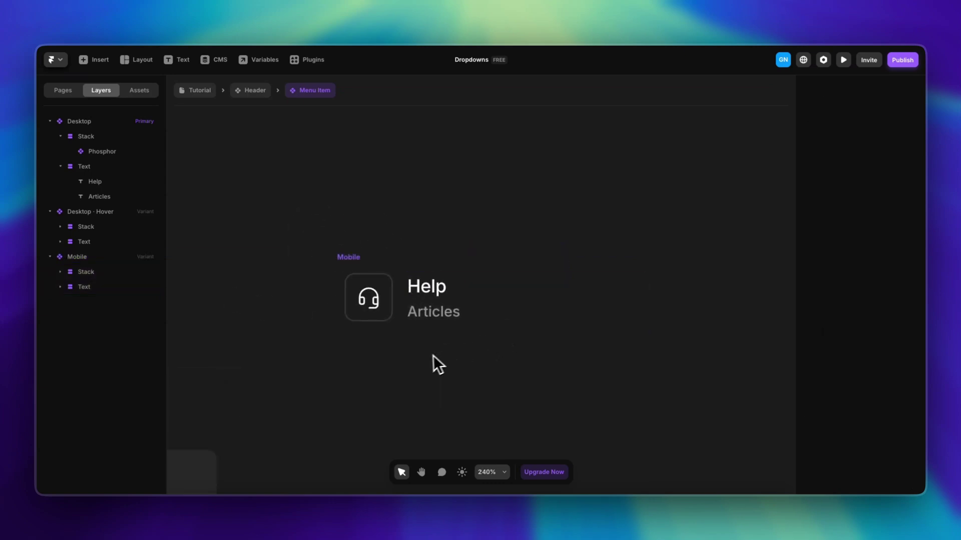
left_click(389, 319)
left_click(868, 232)
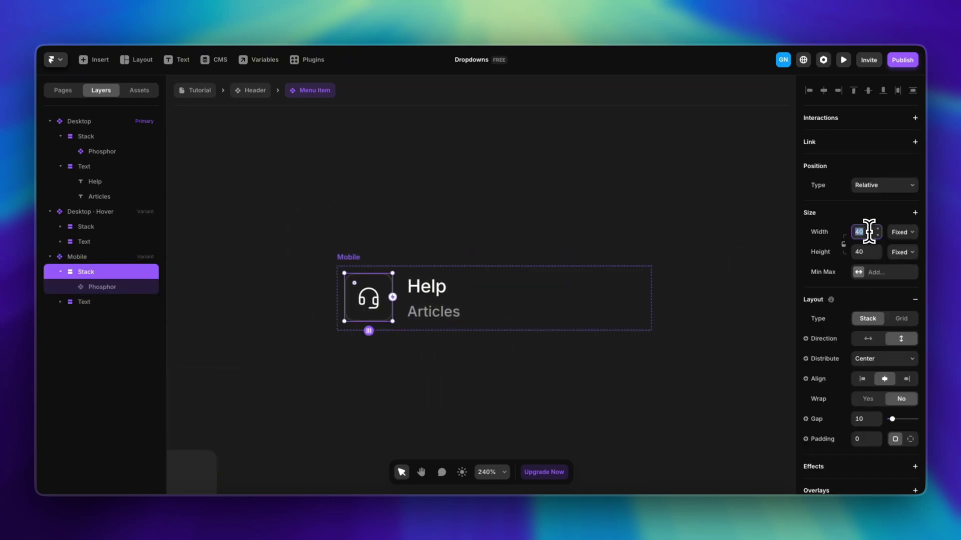
type("20")
key("Return")
left_click(865, 251)
key("Return")
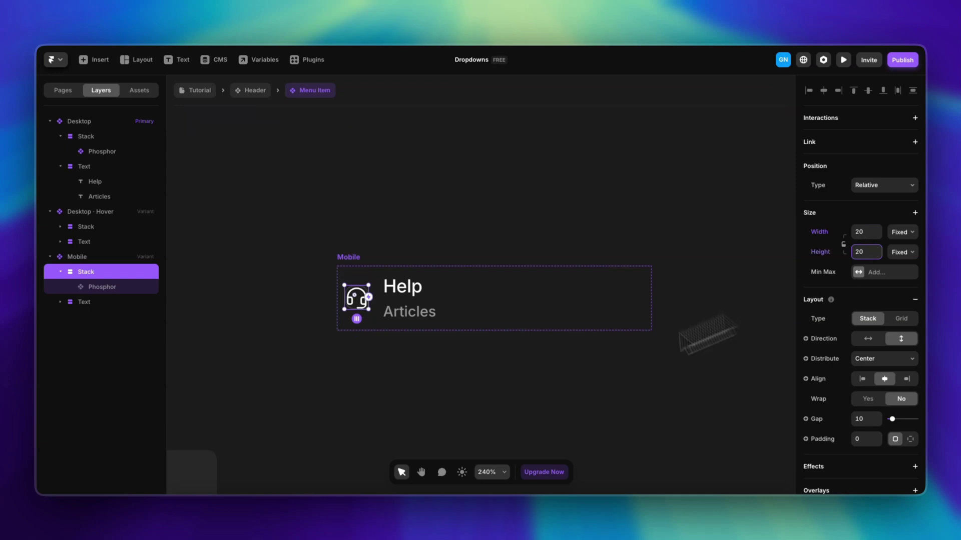
left_click(434, 411)
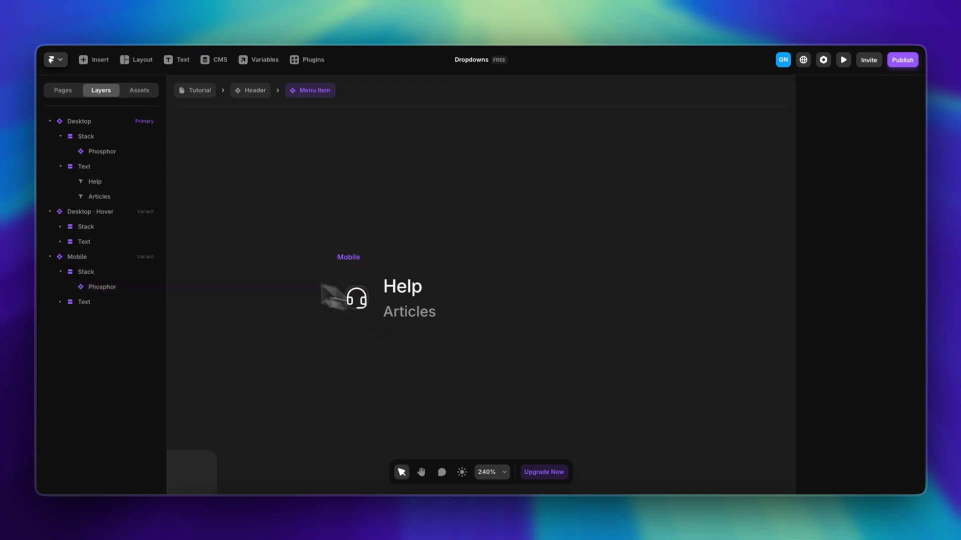
Step: Remove the border from the Mobile variant's icon stack
left_click(94, 300)
left_click(93, 277)
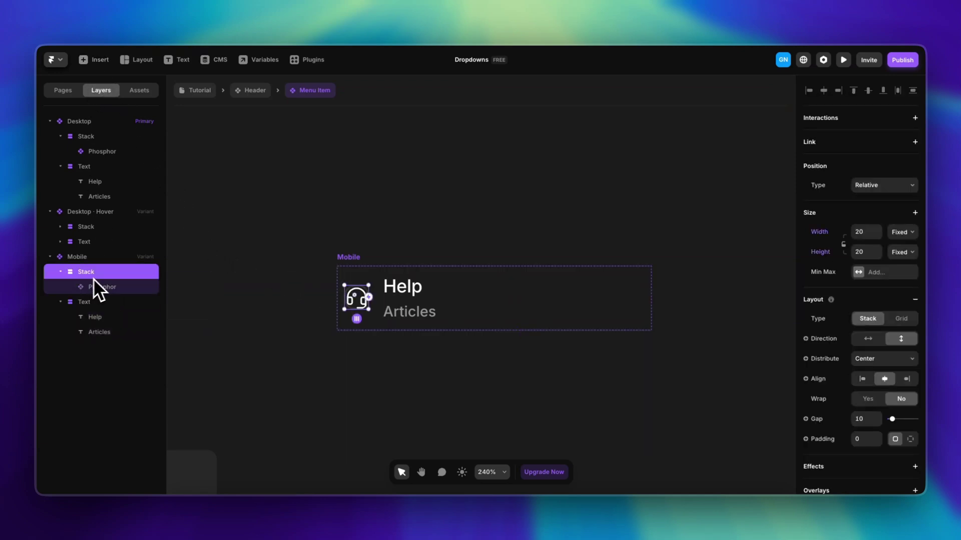
scroll(864, 289, "down", 6)
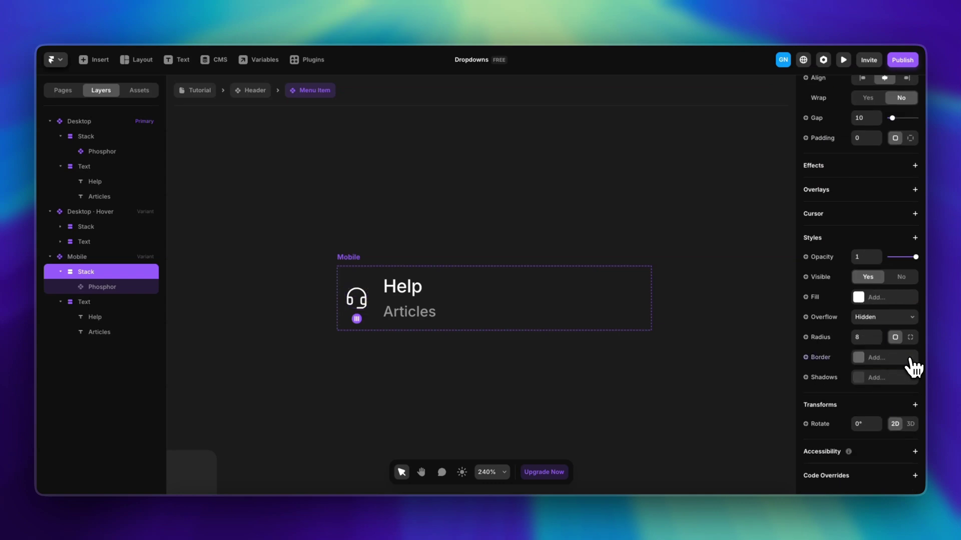
left_click(426, 369)
Step: Set the Mobile variant's Phosphor headset icon to 14 wide and 14 high
left_click(358, 300)
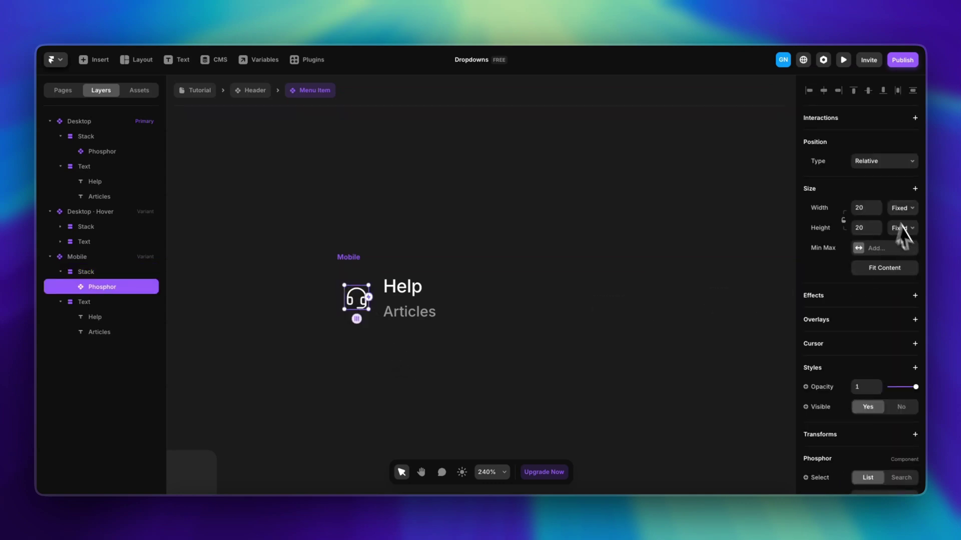
left_click(866, 208)
type("14")
key("Return")
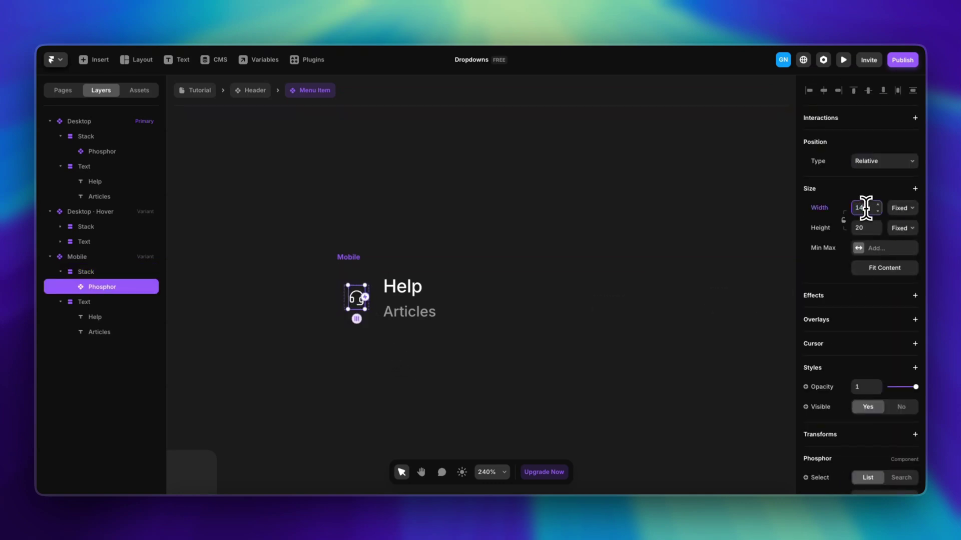
left_click(866, 228)
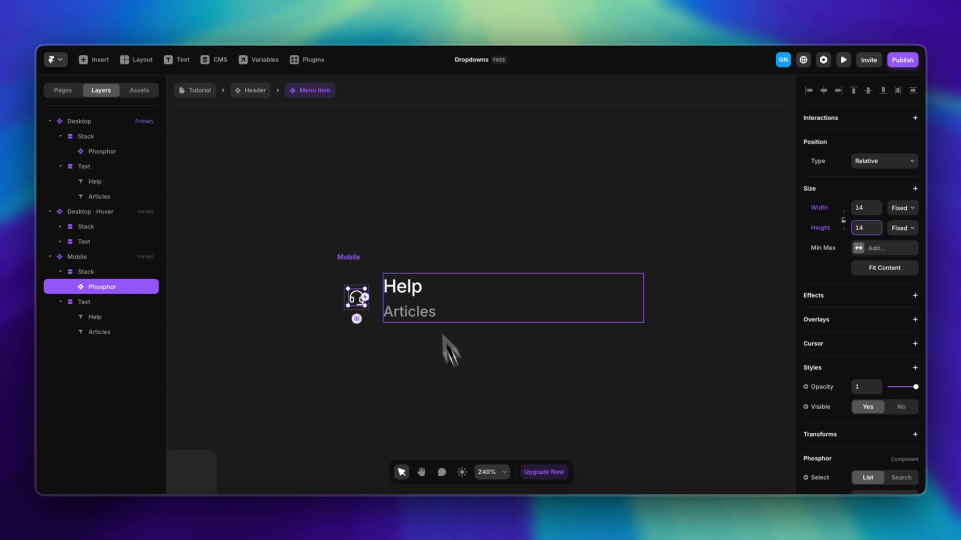
Step: Hide the Articles text in the Mobile variant
left_click(415, 314)
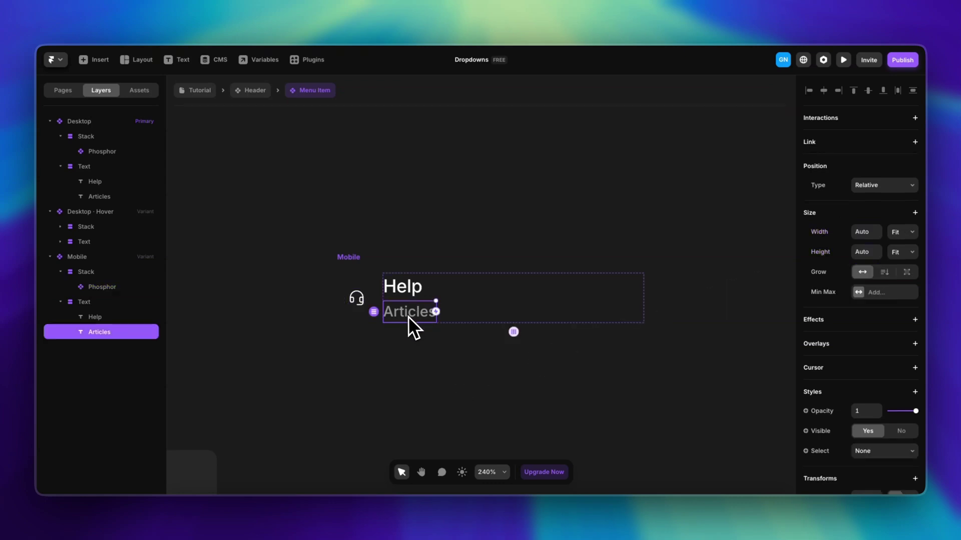
scroll(848, 272, "down", 7)
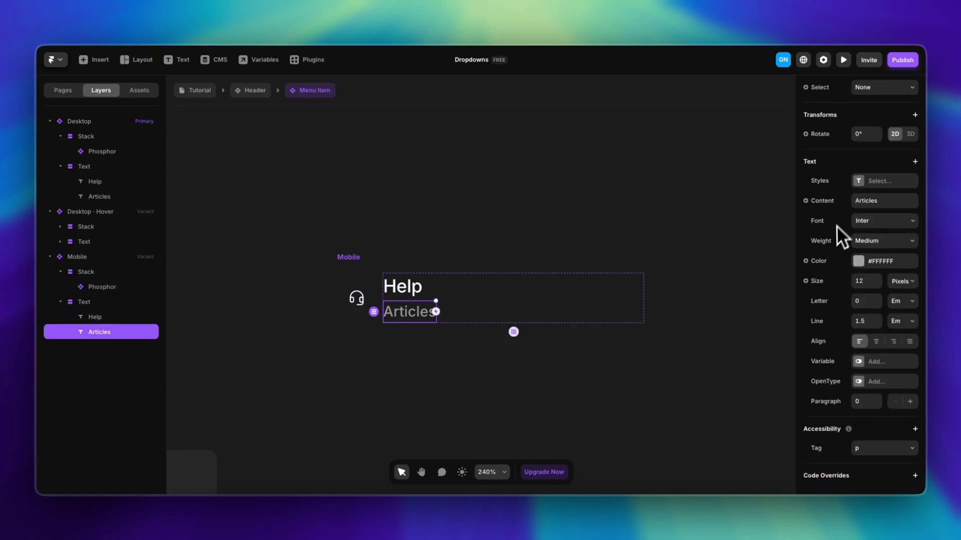
scroll(861, 260, "up", 2)
scroll(876, 310, "up", 3)
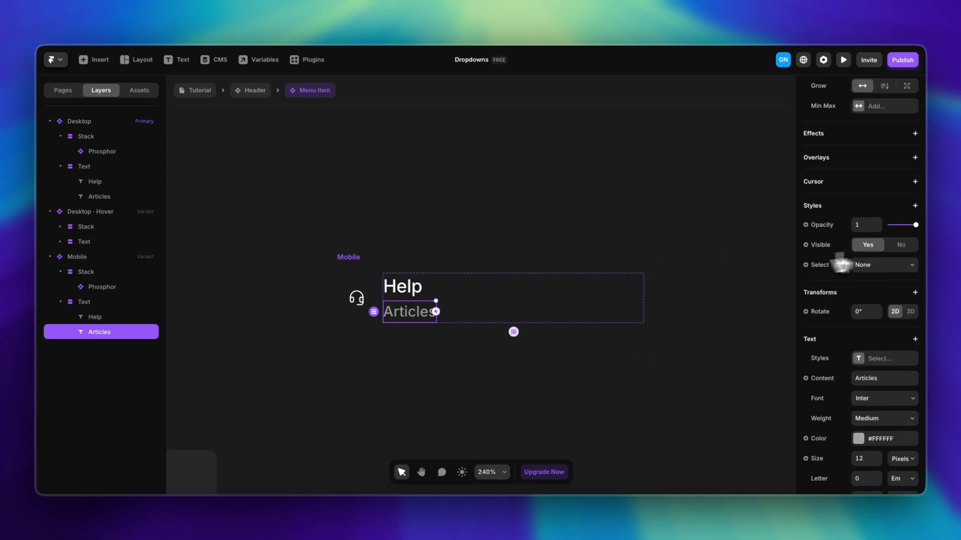
left_click(904, 246)
left_click(451, 245)
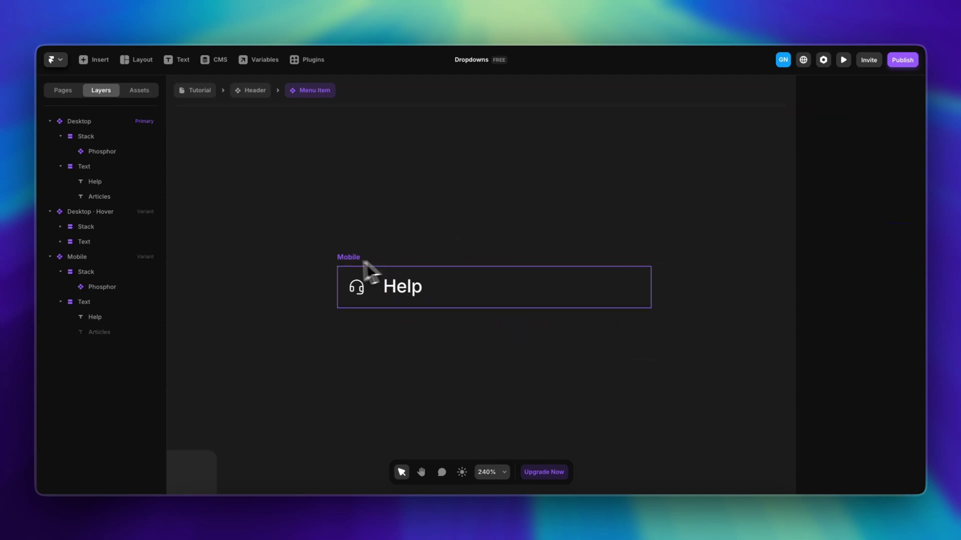
Step: Set the Mobile variant's padding to 0 and its gap to 8
left_click(350, 256)
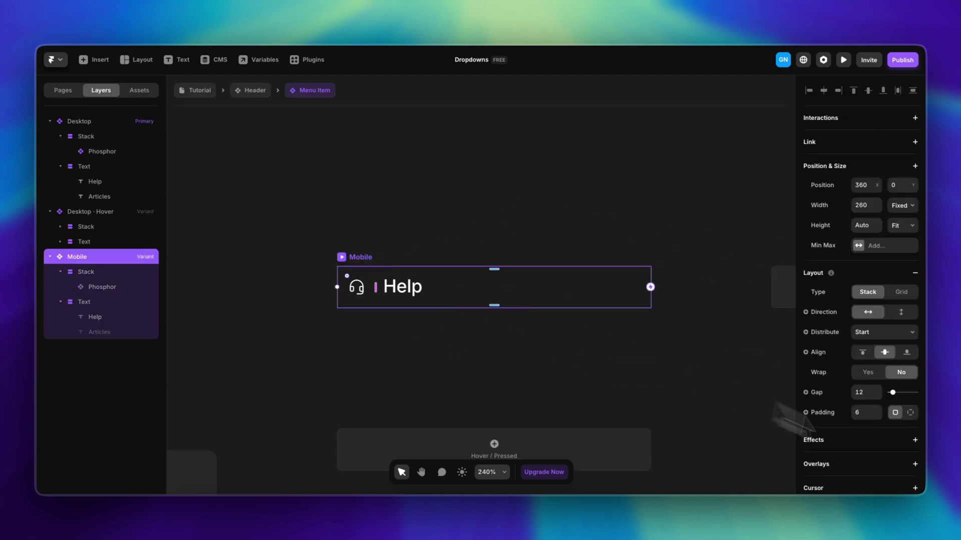
key("Return")
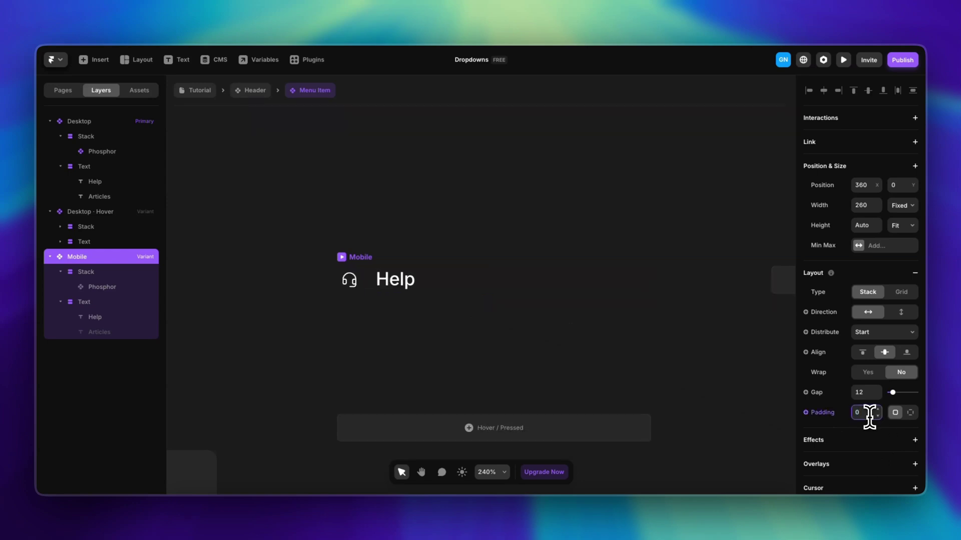
key("BackSpace")
key("BackSpace")
type("8")
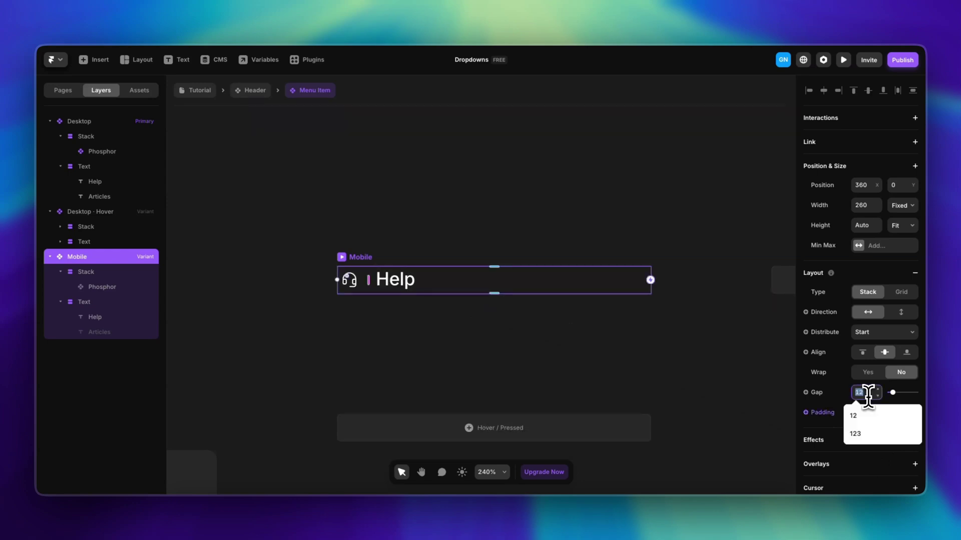
key("Return")
left_click(539, 353)
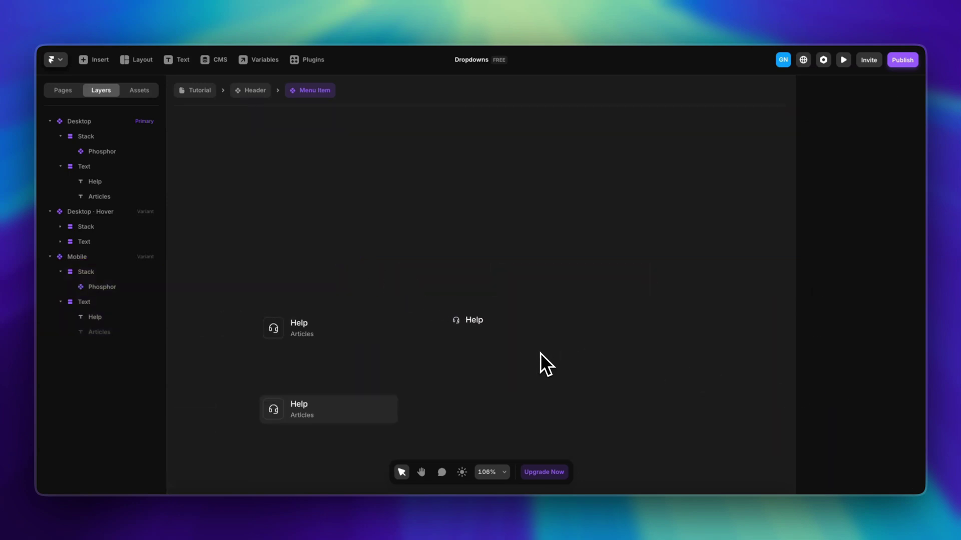
Step: Create a component variable called Icon from the Name property of the primary Desktop variant's Phosphor icon
left_click(390, 340)
left_click(370, 258)
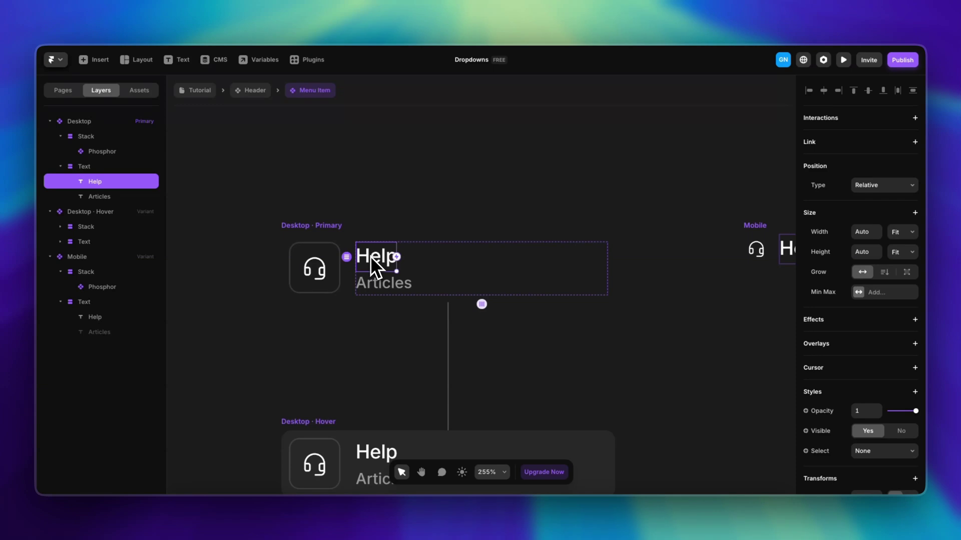
left_click(316, 271)
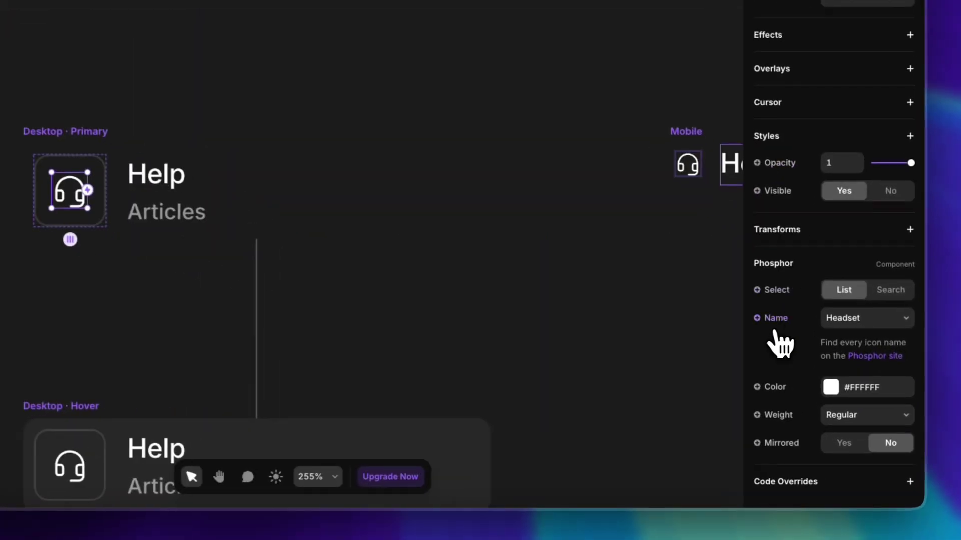
left_click(757, 319)
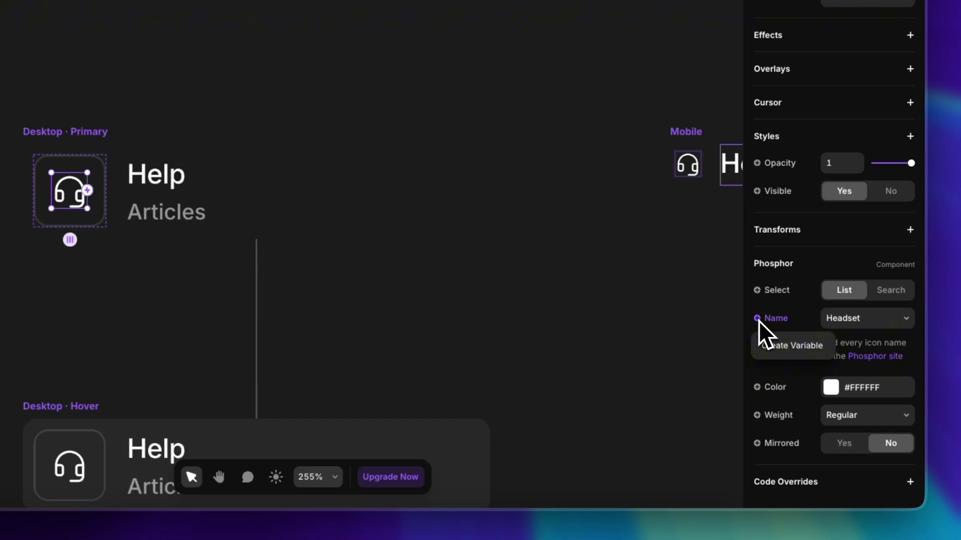
left_click(782, 347)
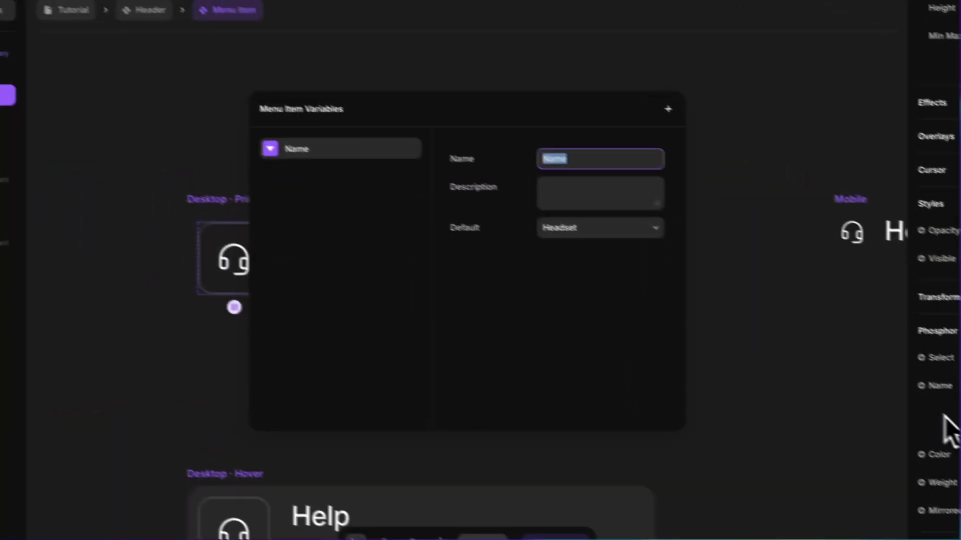
type("Icon")
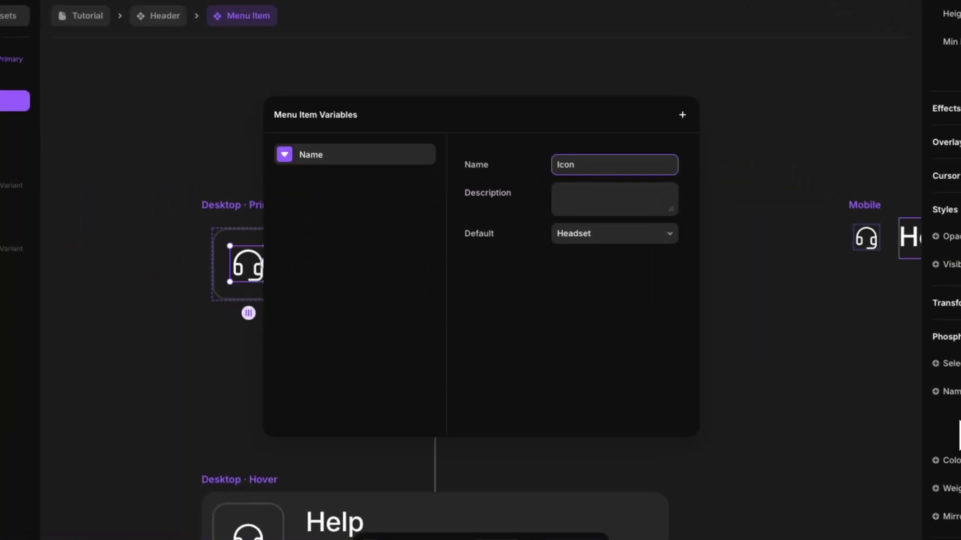
left_click(879, 428)
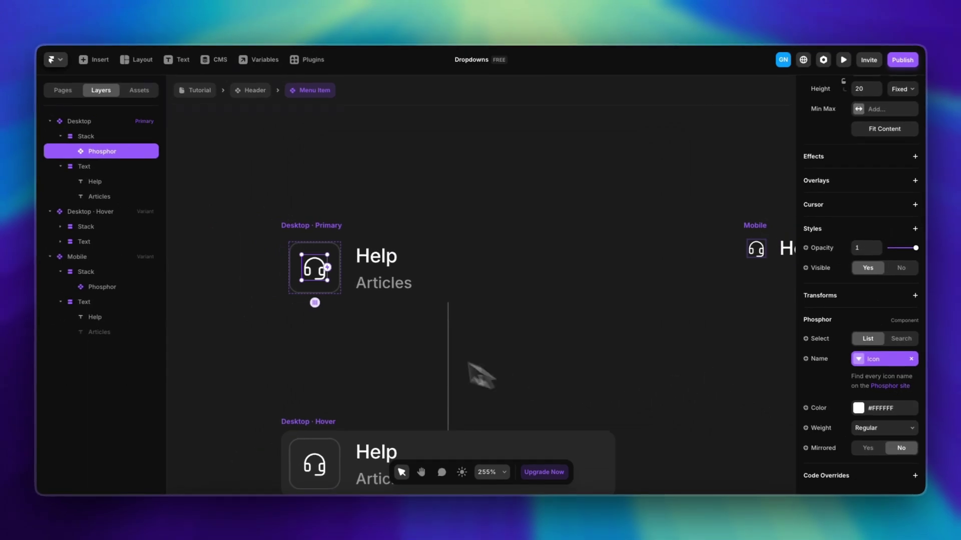
Step: Create a plain text variable called Title from the content of the primary Desktop variant's Help text
left_click(382, 260)
scroll(850, 265, "down", 5)
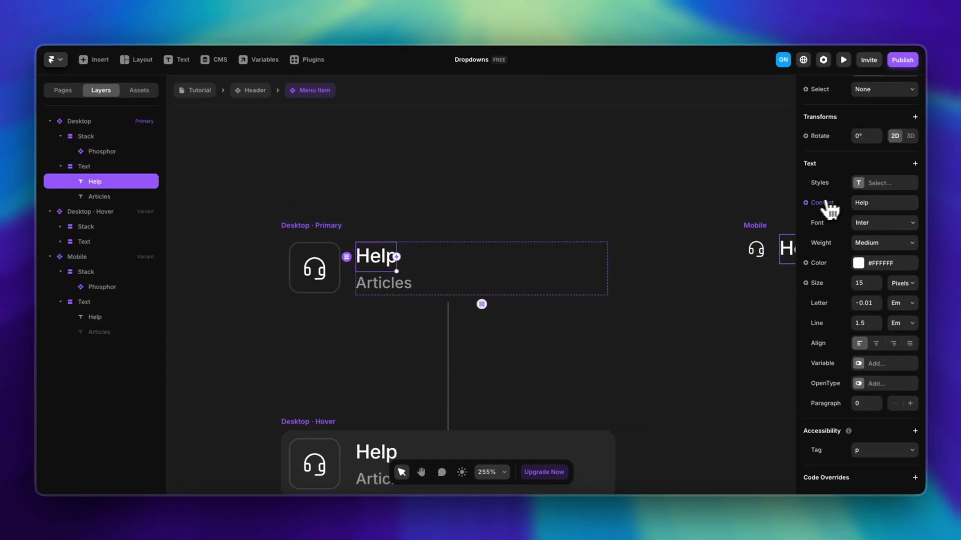
left_click(805, 203)
mouse_move(837, 230)
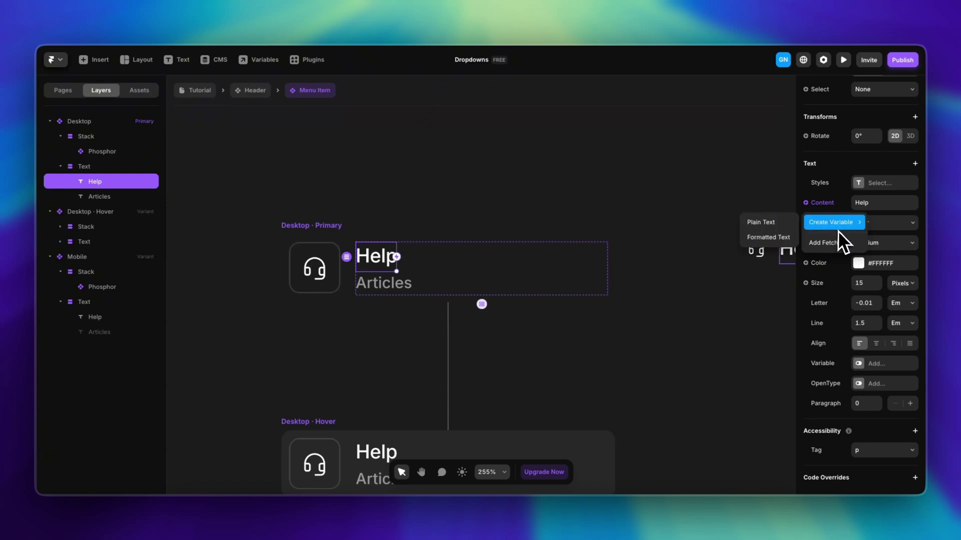
left_click(771, 221)
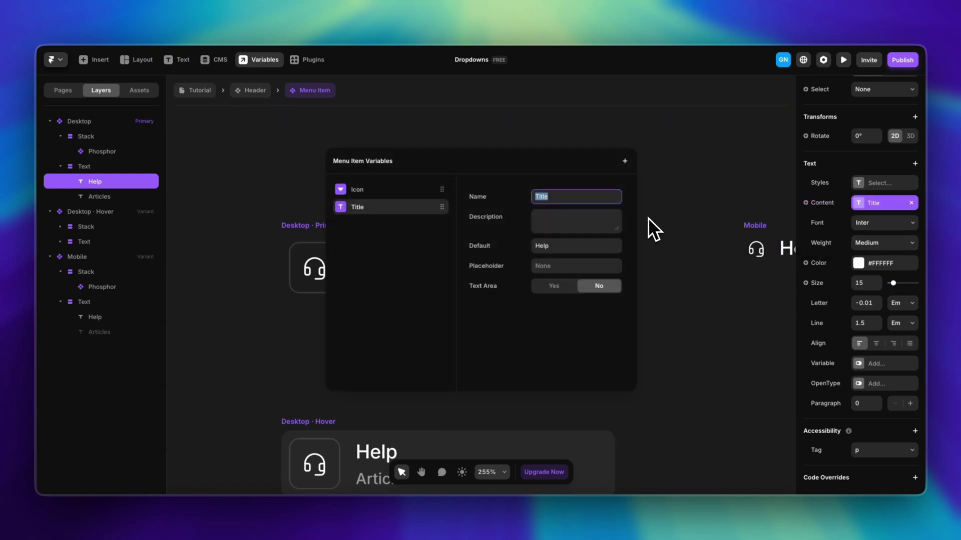
left_click(552, 195)
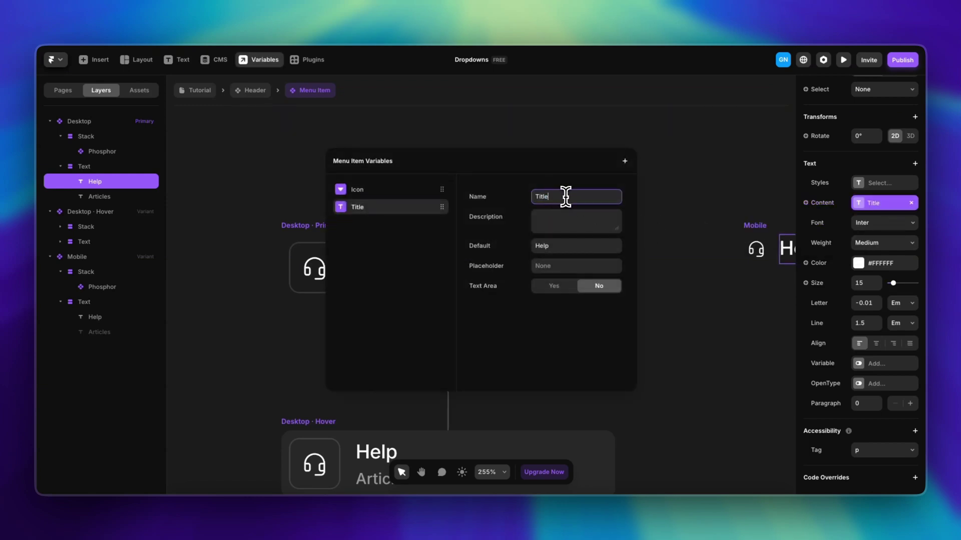
left_click(662, 194)
Step: Create a plain text variable from the content of the primary Desktop variant's Articles text, keeping the suggested name
left_click(395, 284)
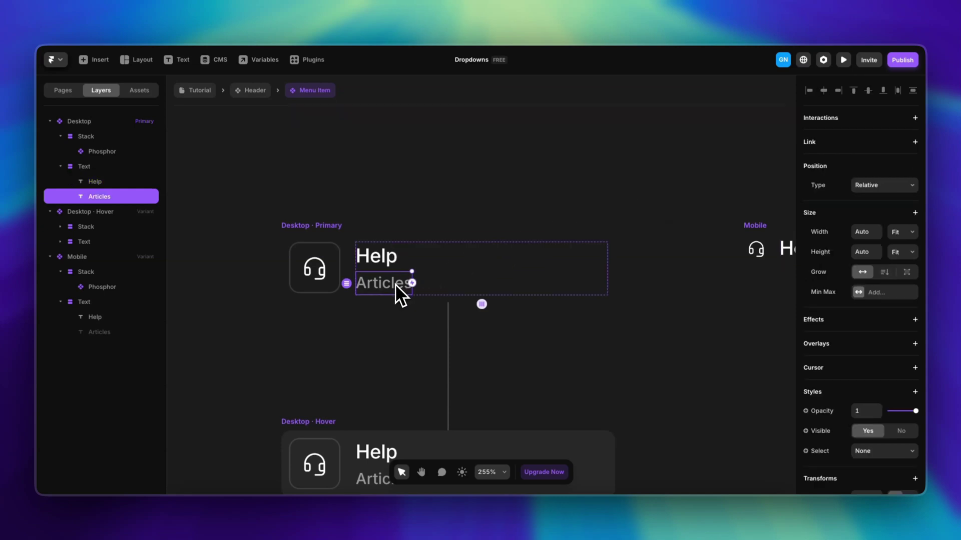
scroll(868, 229, "down", 6)
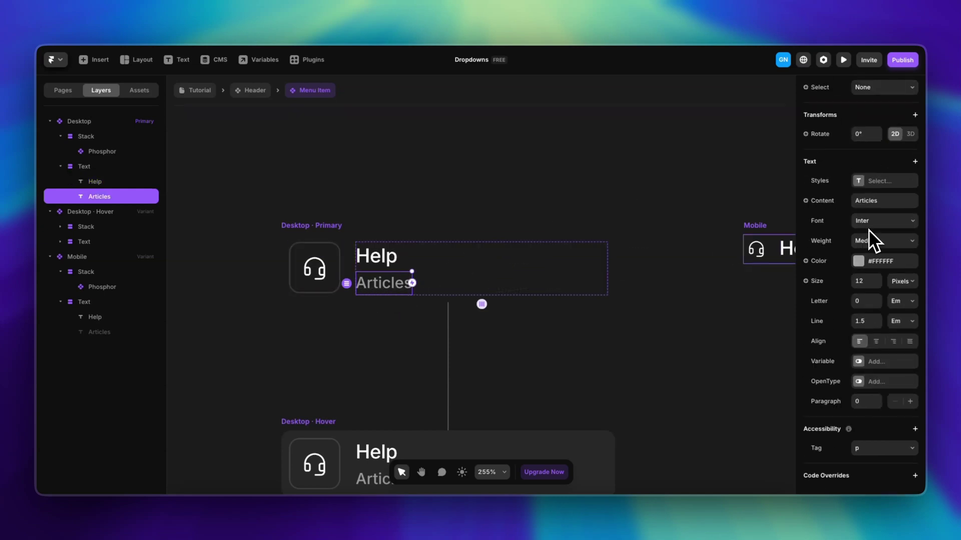
left_click(822, 201)
mouse_move(827, 219)
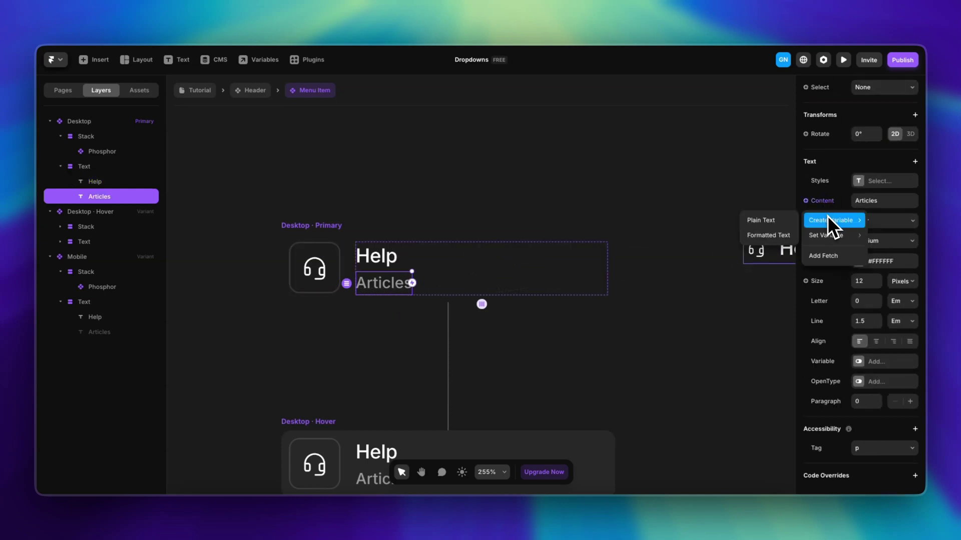
left_click(773, 223)
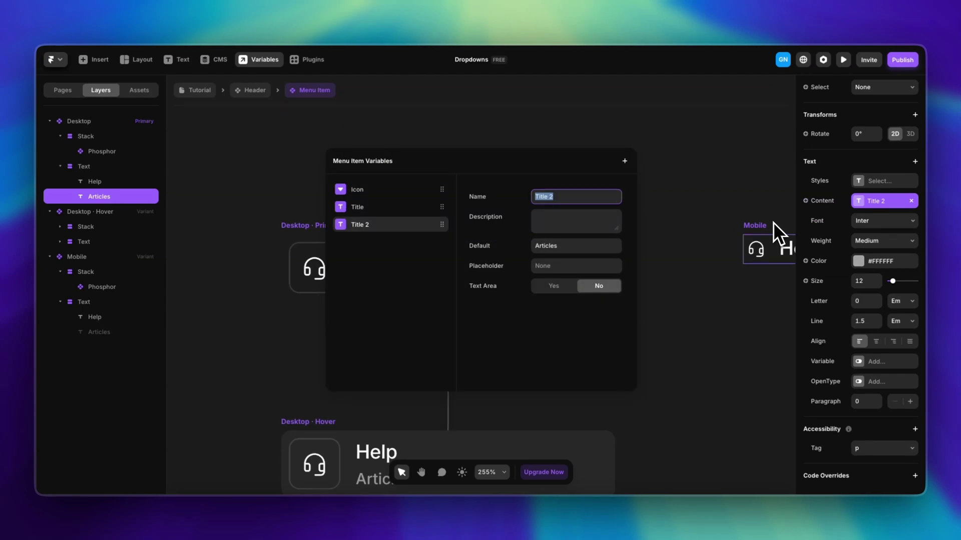
key("BackSpace")
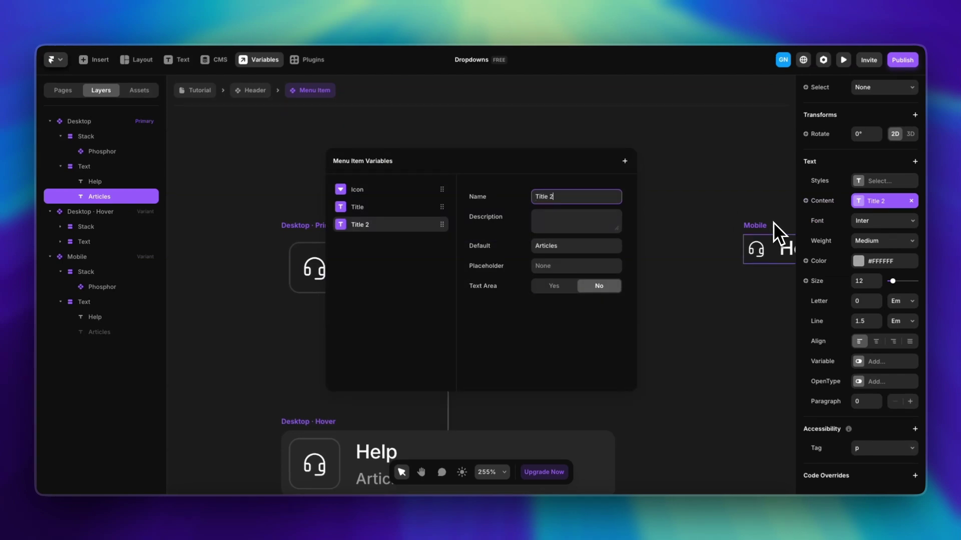
left_click(729, 311)
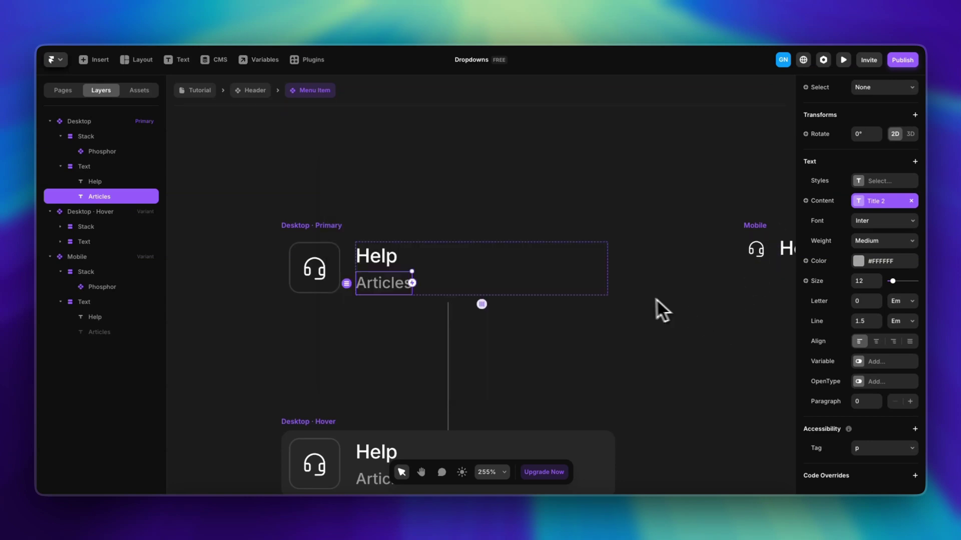
Step: Return to the Header component and open the Support link's hover Menu overlay for editing
scroll(650, 300, "down", 5)
scroll(591, 335, "right", 3)
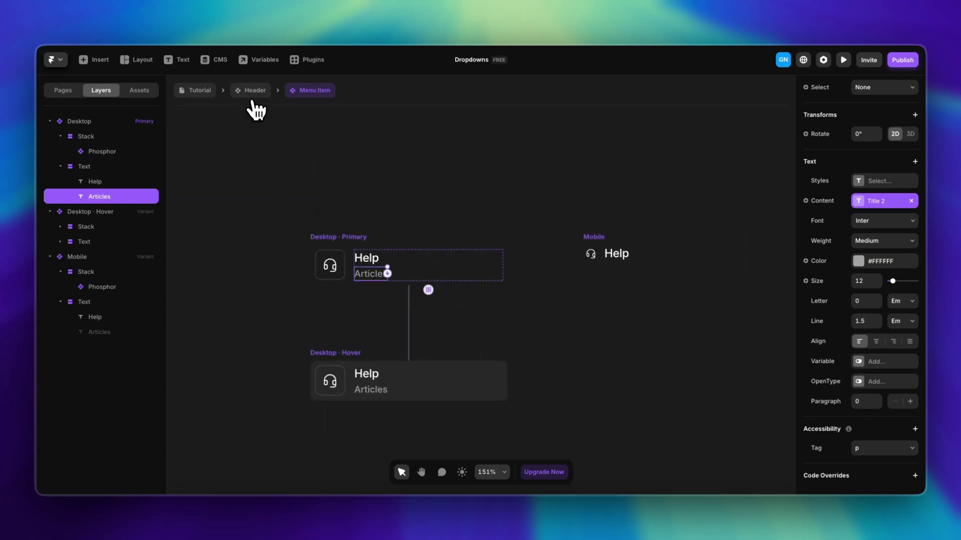
left_click(254, 97)
left_click(436, 261)
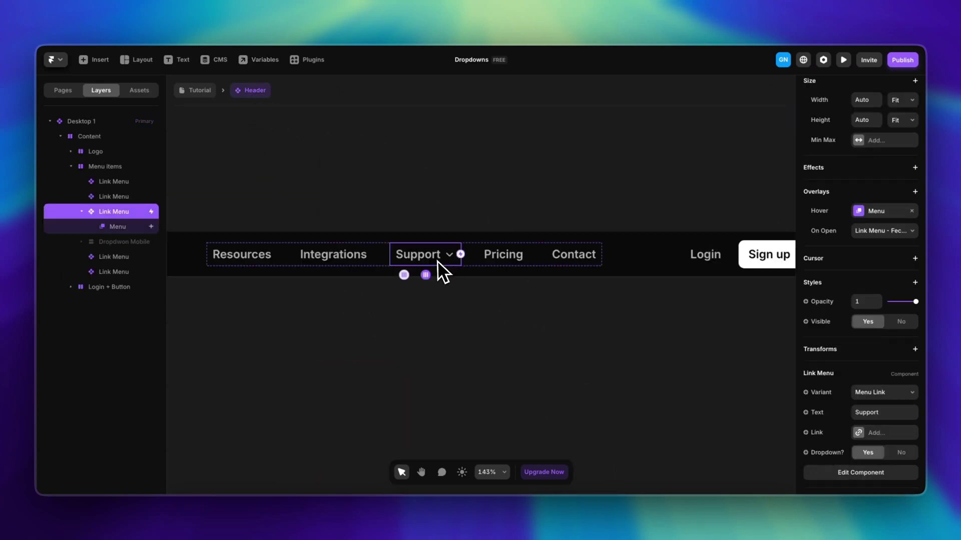
left_click(876, 211)
scroll(408, 336, "down", 3)
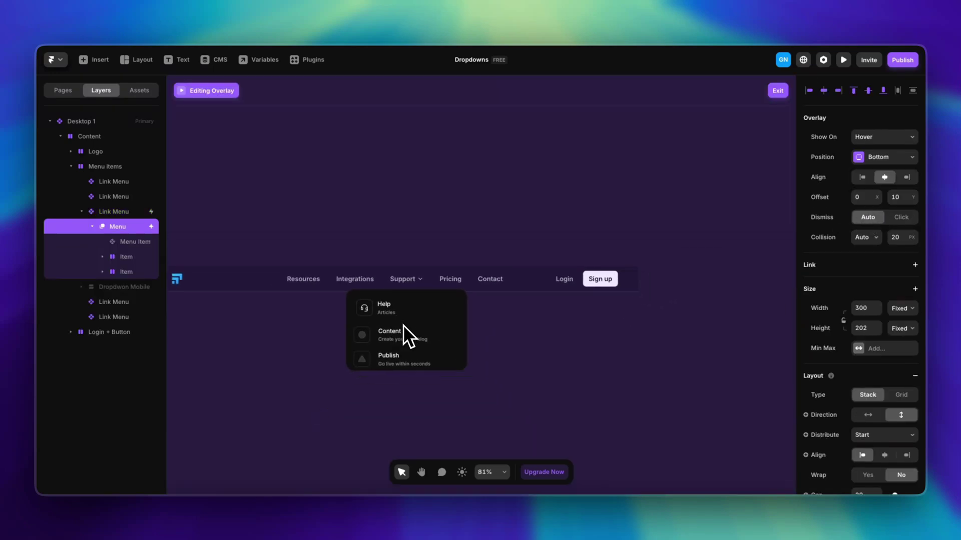
Step: Delete the old Content and Publish items from the Support dropdown menu
scroll(404, 333, "up", 2)
left_click(354, 338)
left_click(343, 360, "shift")
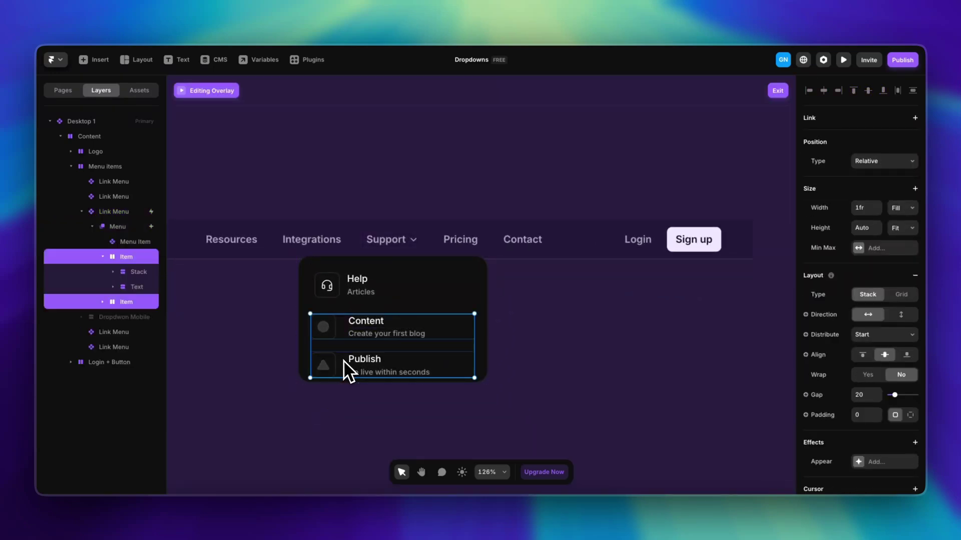
scroll(343, 361, "up", 3)
key("Delete")
Step: Duplicate the Help Menu Item twice so the dropdown holds three instances
left_click(346, 281)
key("super+d")
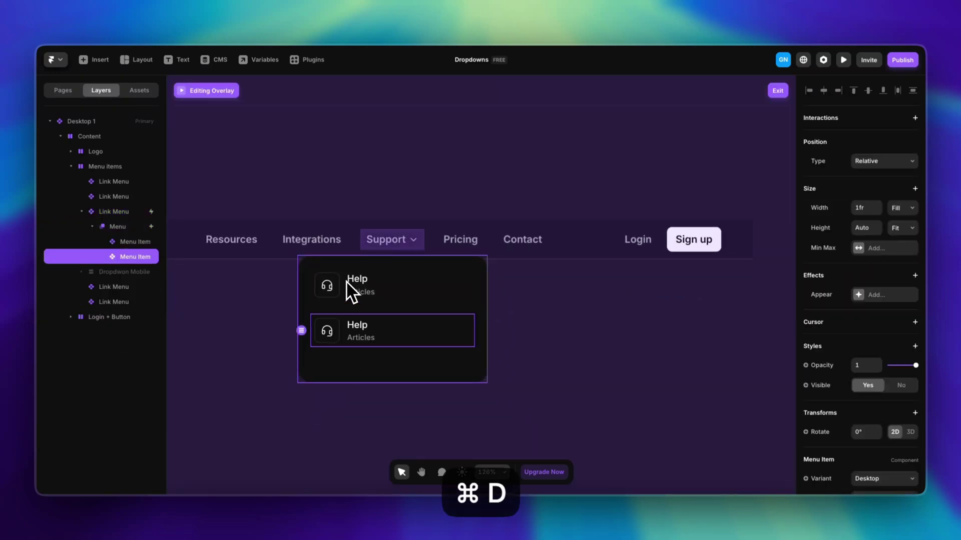
key("super+d")
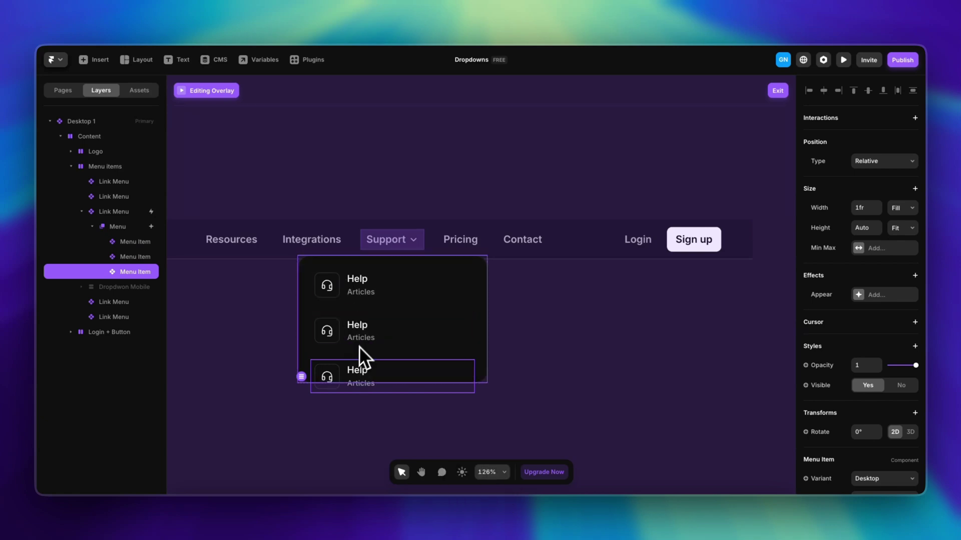
Step: Set the dropdown Menu's height to Fit Content and its width to 260
left_click(334, 261)
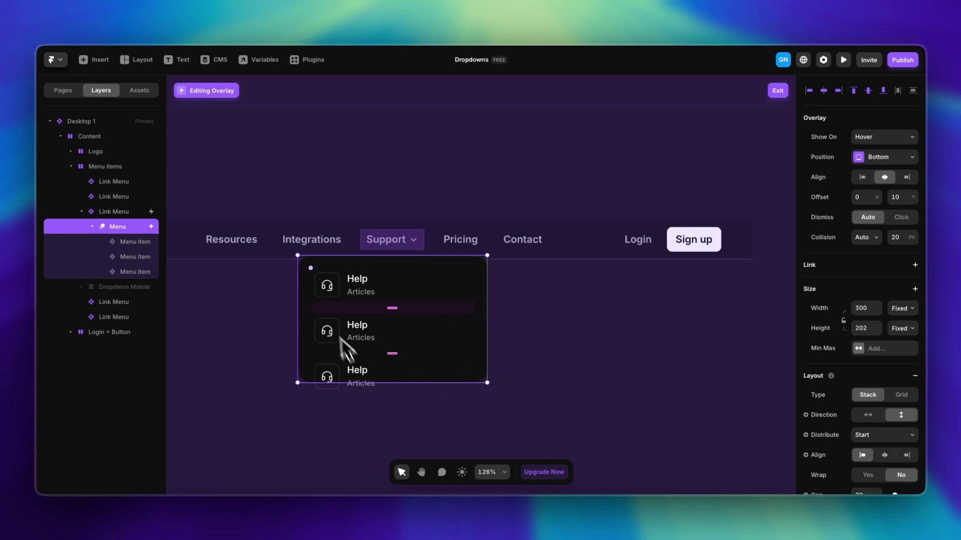
left_click(902, 330)
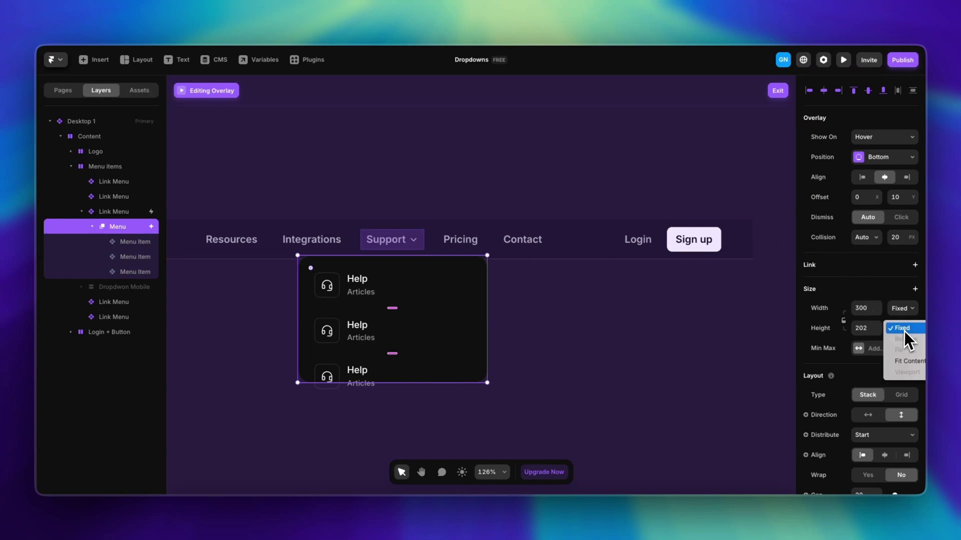
left_click(907, 360)
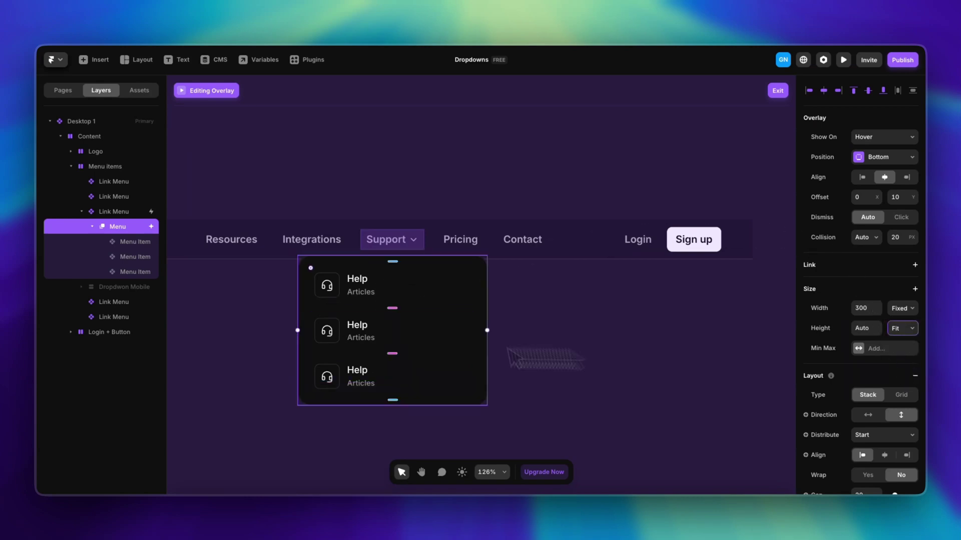
left_click(862, 307)
type("260")
key("Return")
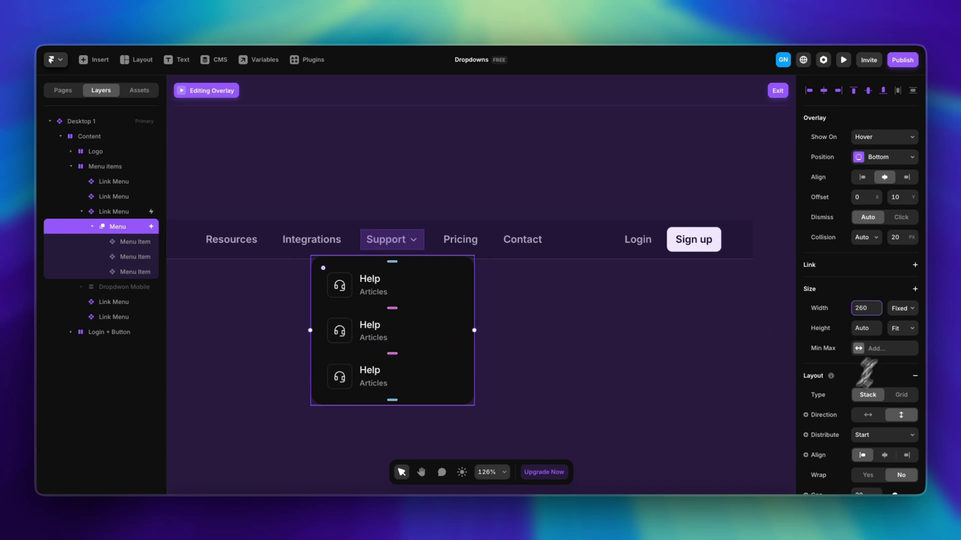
Step: Undo the accidental shift of the dropdown Menu and set its gap to 6
left_click_drag(396, 311, 394, 310)
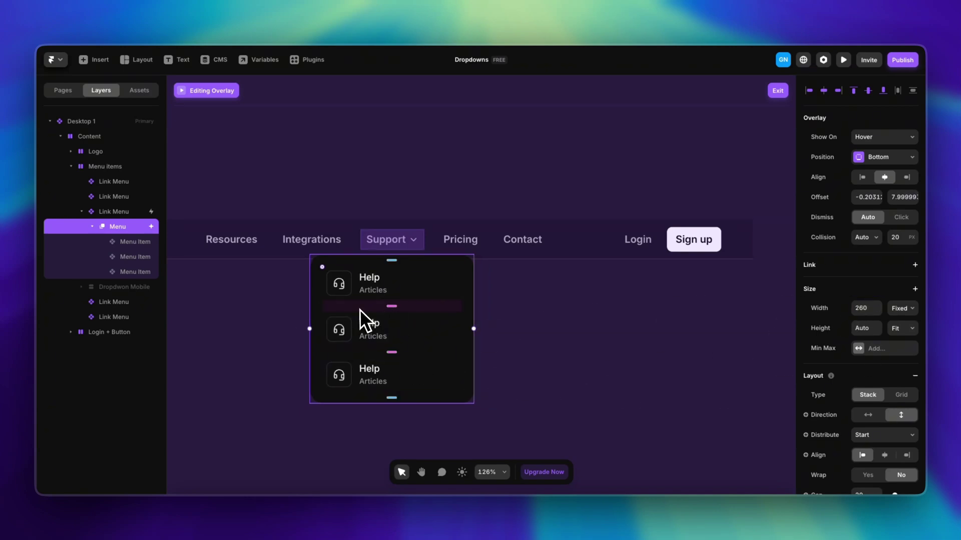
key("ctrl+z")
scroll(864, 367, "down", 5)
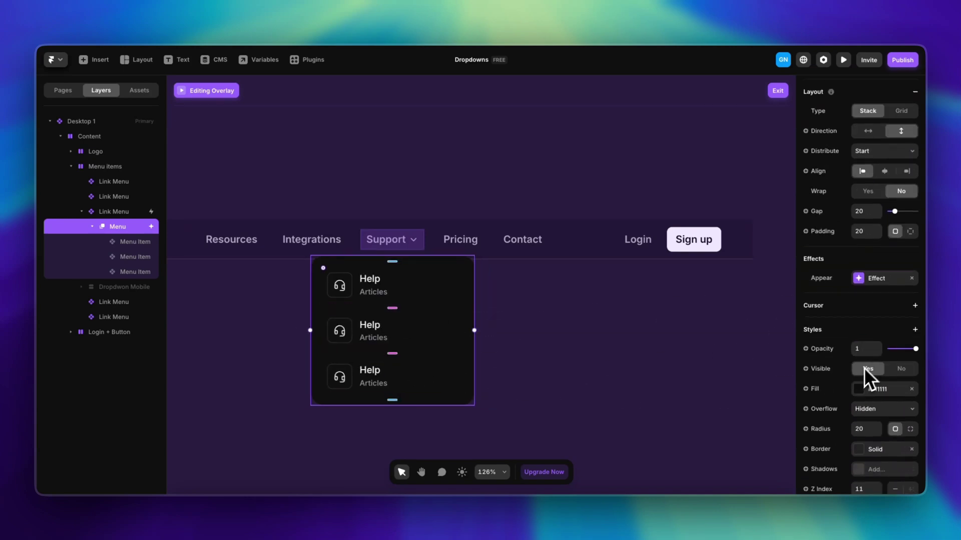
left_click(893, 222)
left_click(860, 215)
type("8")
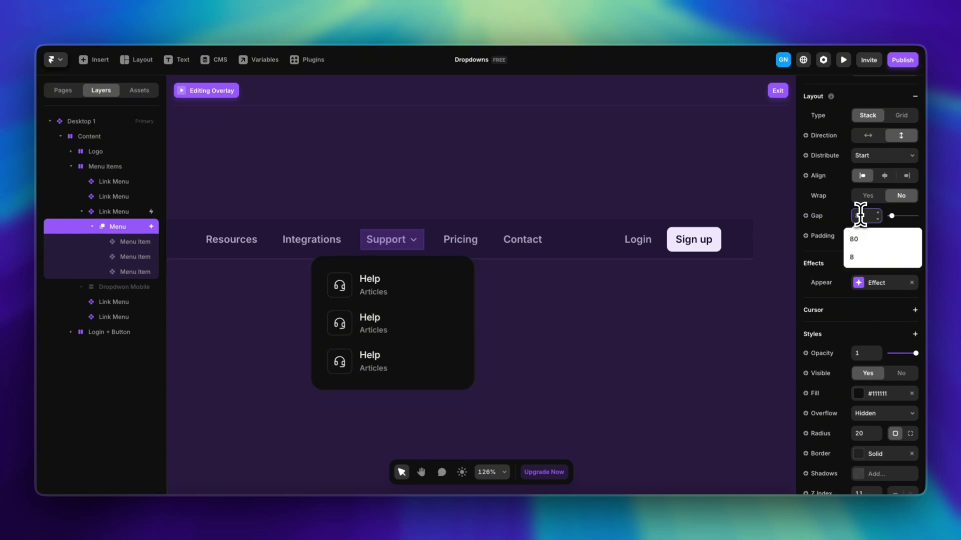
key("BackSpace")
type("6")
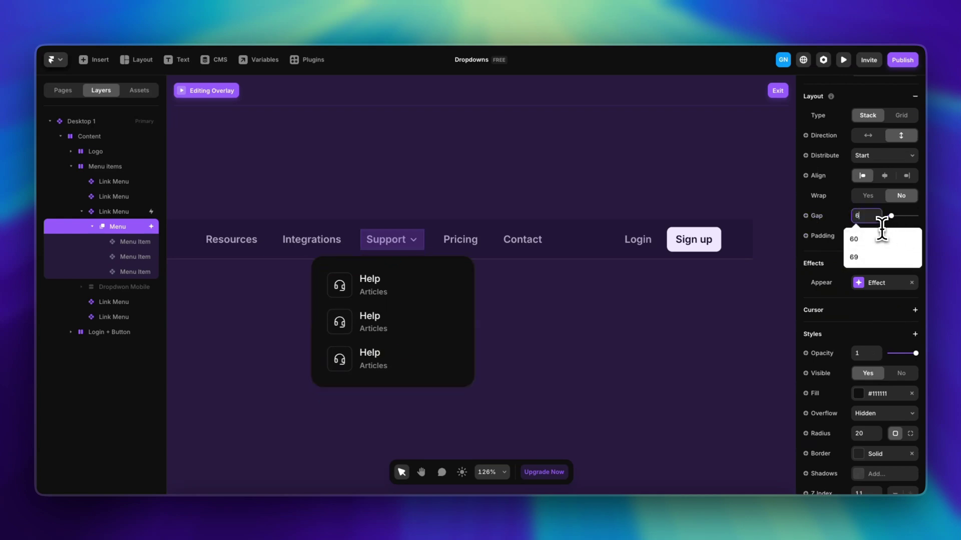
Step: Set the second dropdown item's title to Community, its second title to Expert help and its icon to Users
left_click(439, 322)
scroll(379, 329, "up", 5)
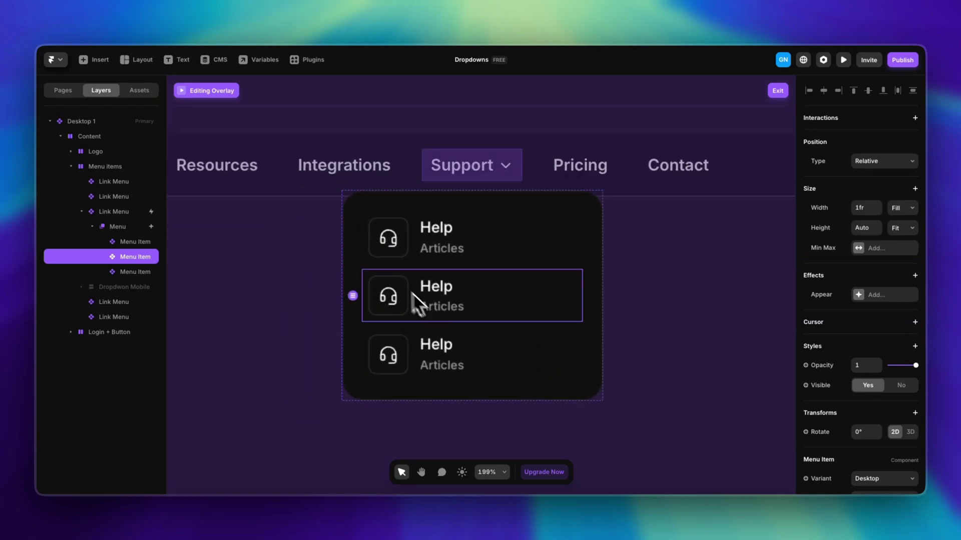
scroll(404, 282, "down", 5)
scroll(836, 301, "down", 3)
left_click(887, 407)
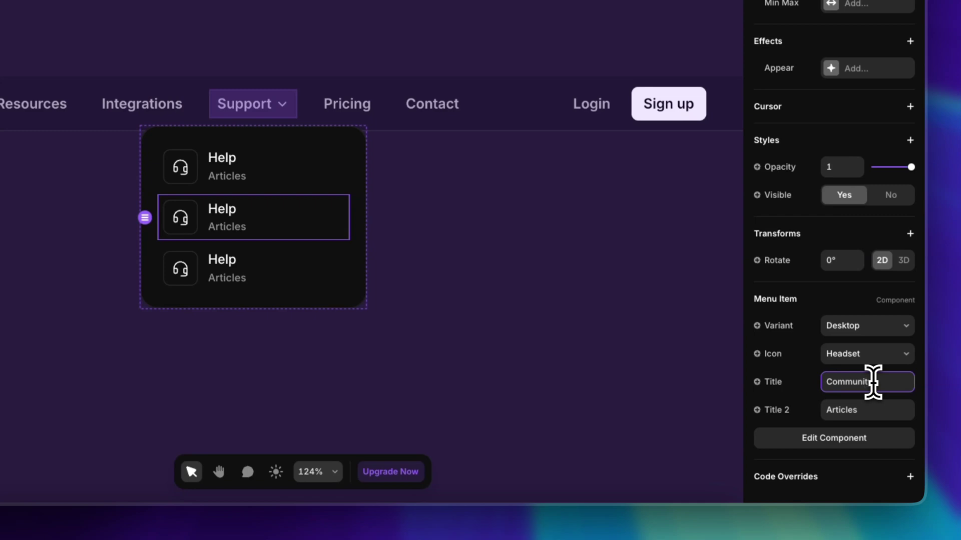
key("Tab")
type("E")
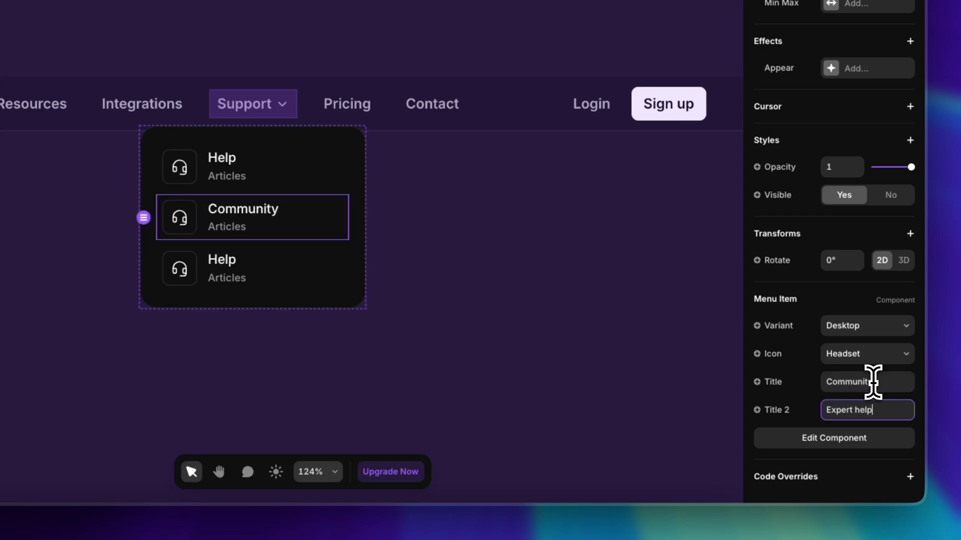
left_click(855, 356)
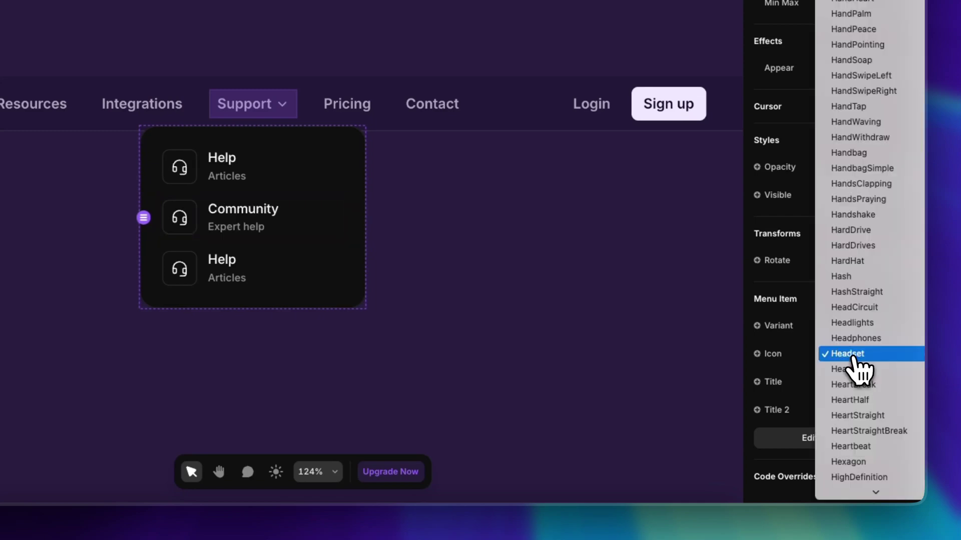
type("users")
key("Return")
Step: Set the third dropdown item's title to Emergency, its second title to Urgent issues and its icon to ExclamationMark
left_click(283, 281)
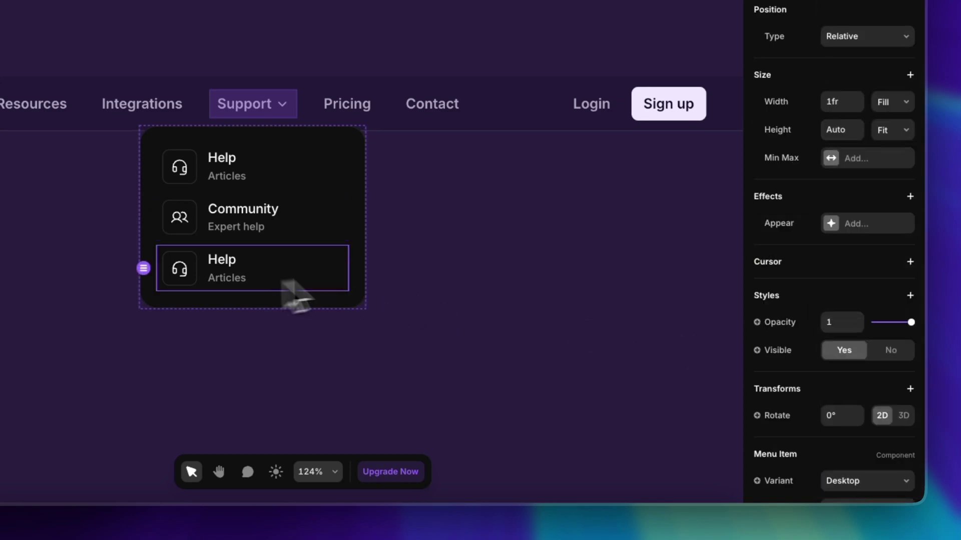
scroll(811, 286, "down", 5)
left_click(861, 385)
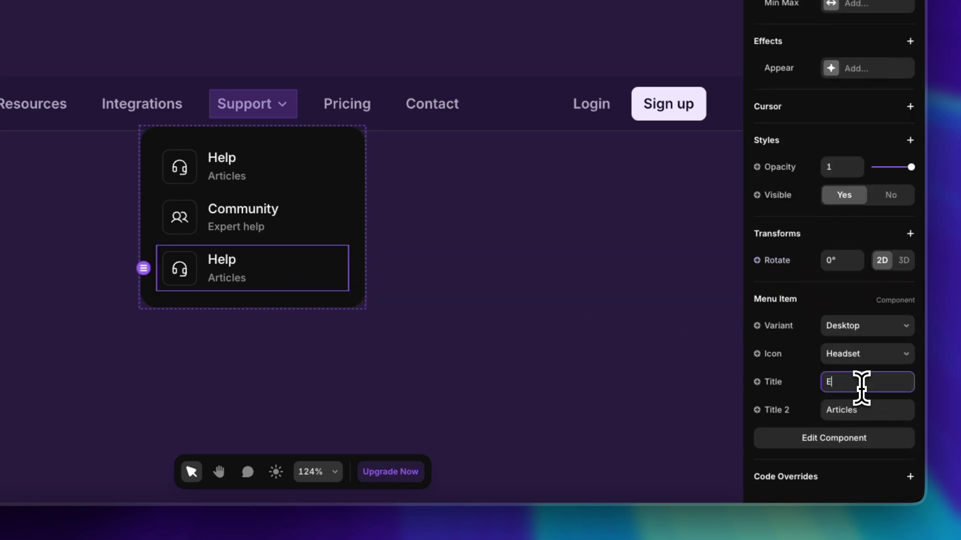
type("Emergency")
key("Tab")
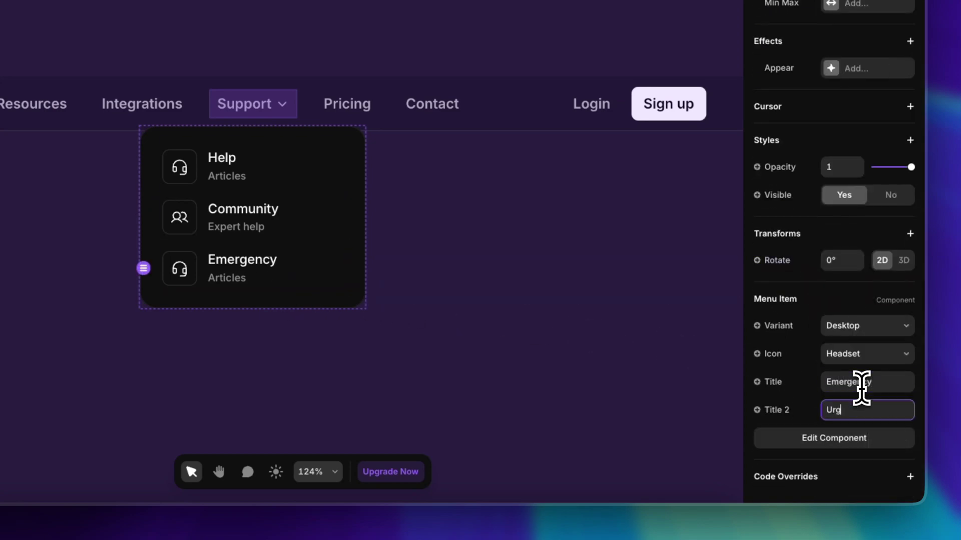
type("Urgent issues")
left_click(881, 356)
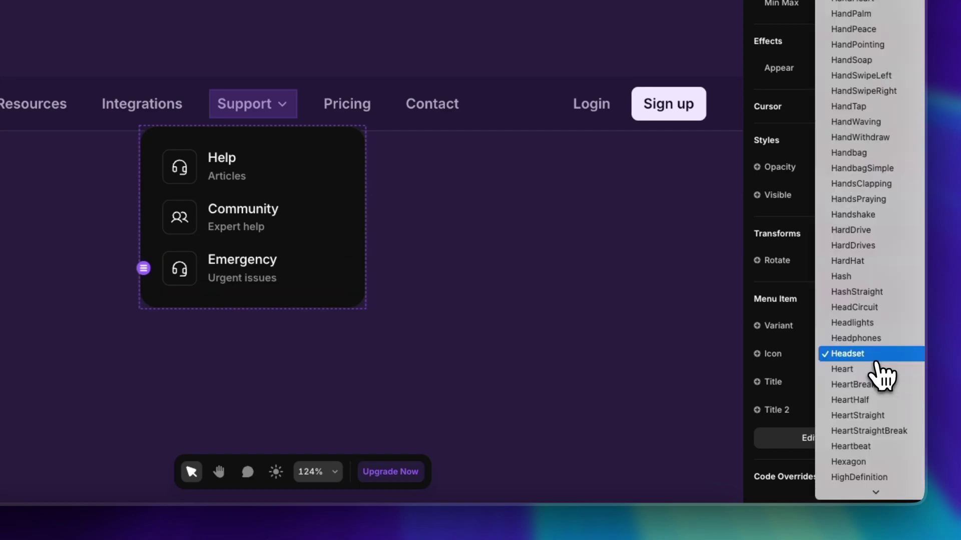
type("exc")
key("Return")
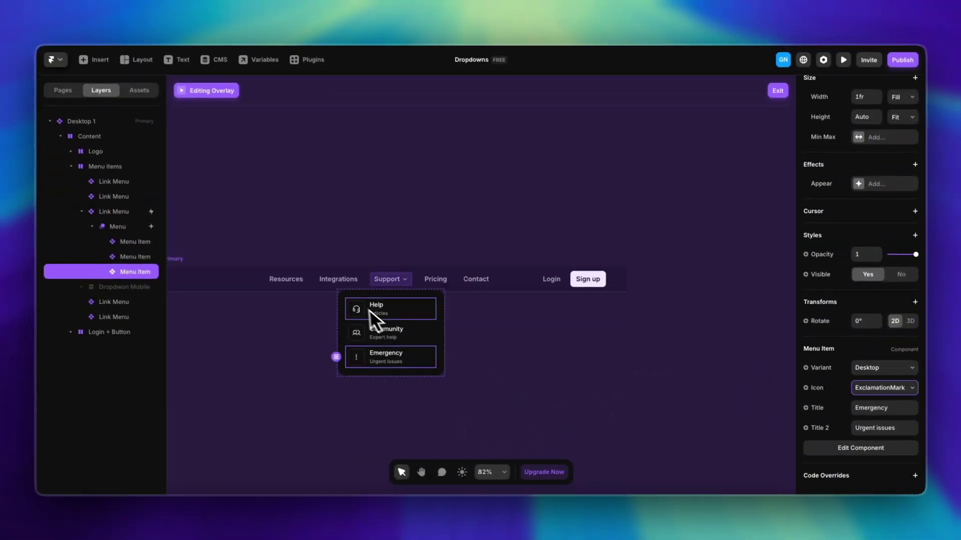
Step: Set the dropdown Menu's padding to 12
left_click(358, 298)
scroll(359, 299, "up", 5)
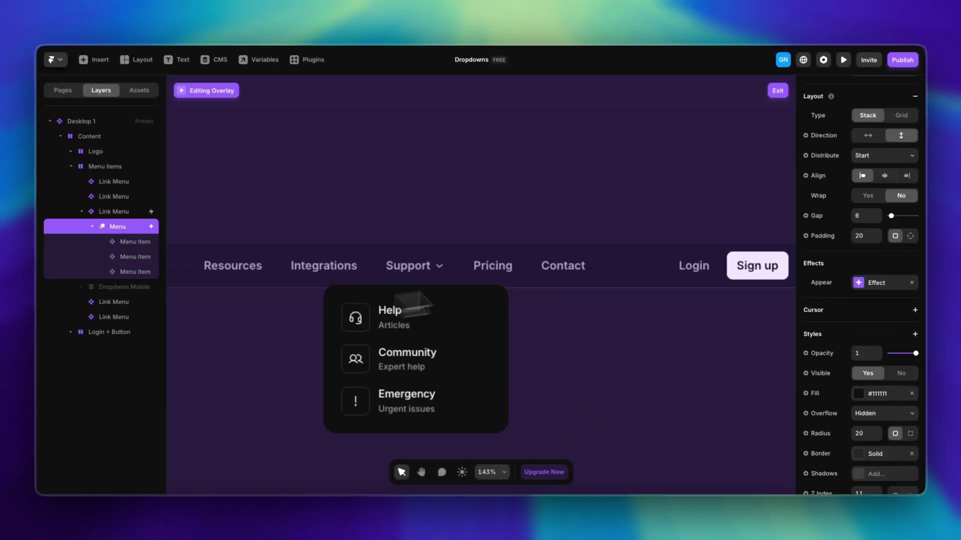
left_click(864, 236)
key("Return")
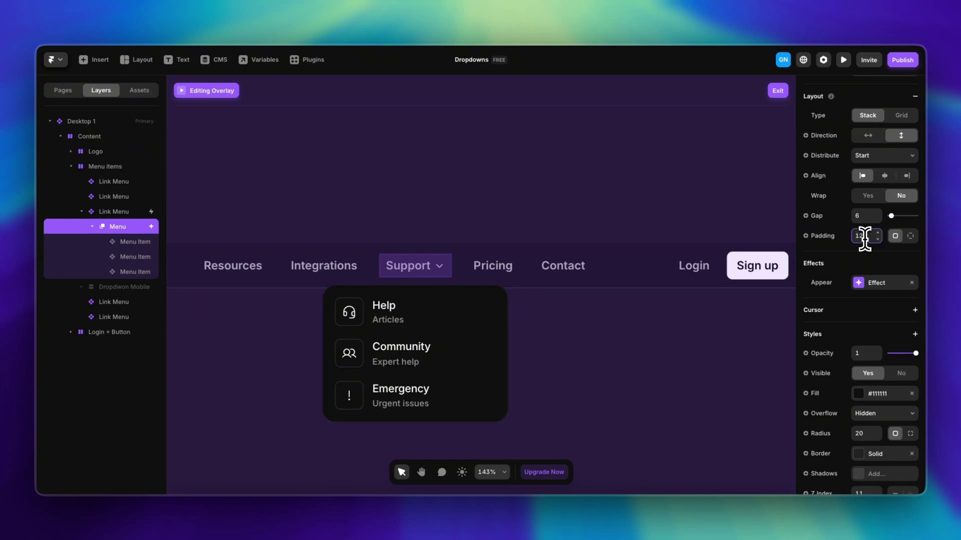
Step: Open the Menu Item component and add a link to its primary Desktop variant, bound to a new Link variable
double_click(420, 293)
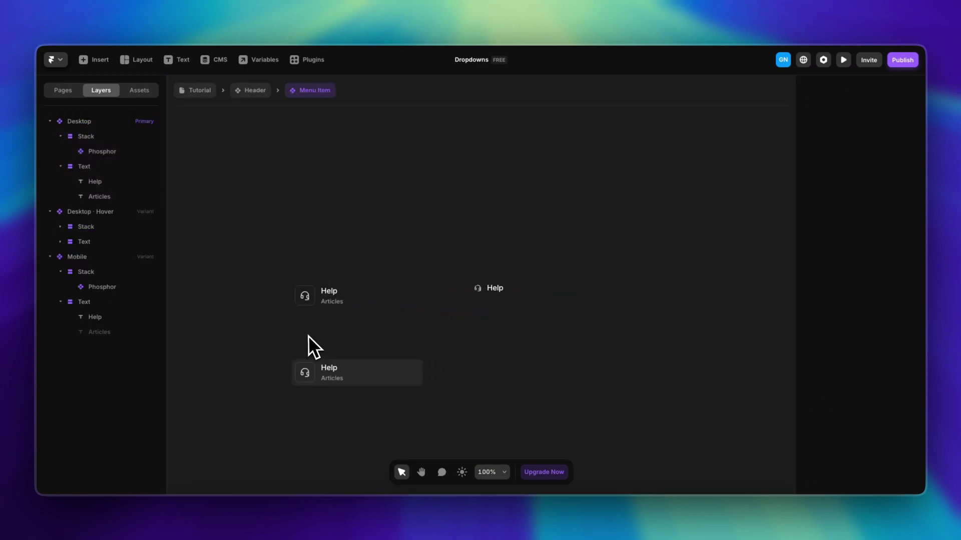
left_click(343, 241)
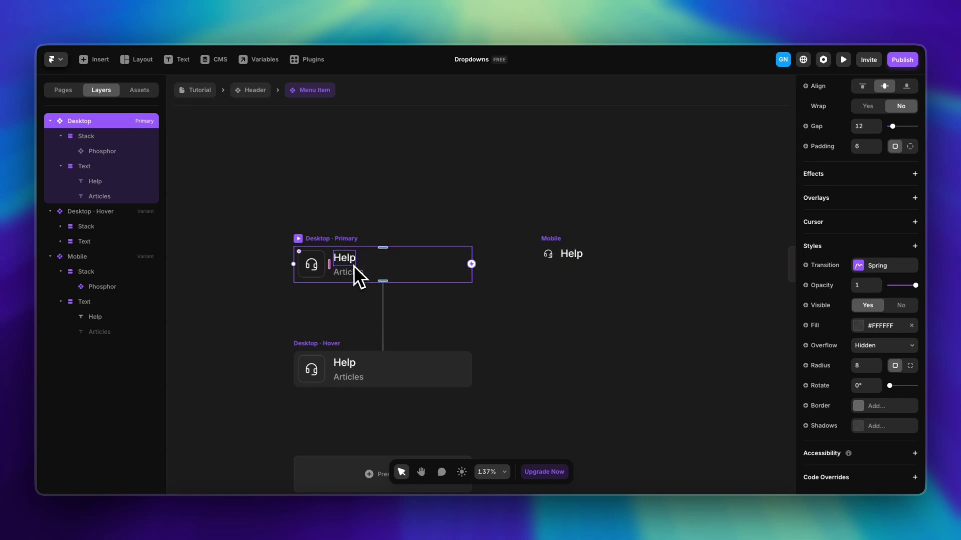
scroll(848, 305, "up", 5)
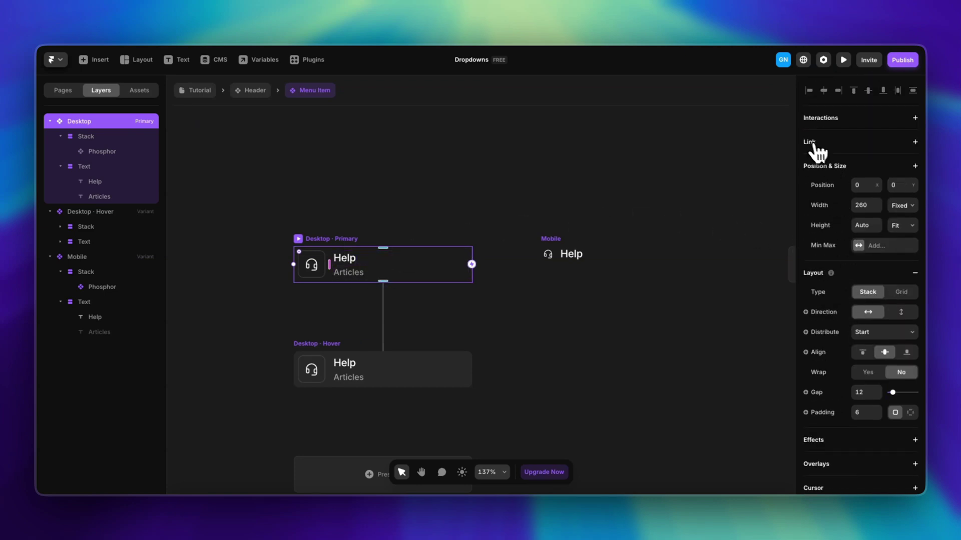
left_click(913, 145)
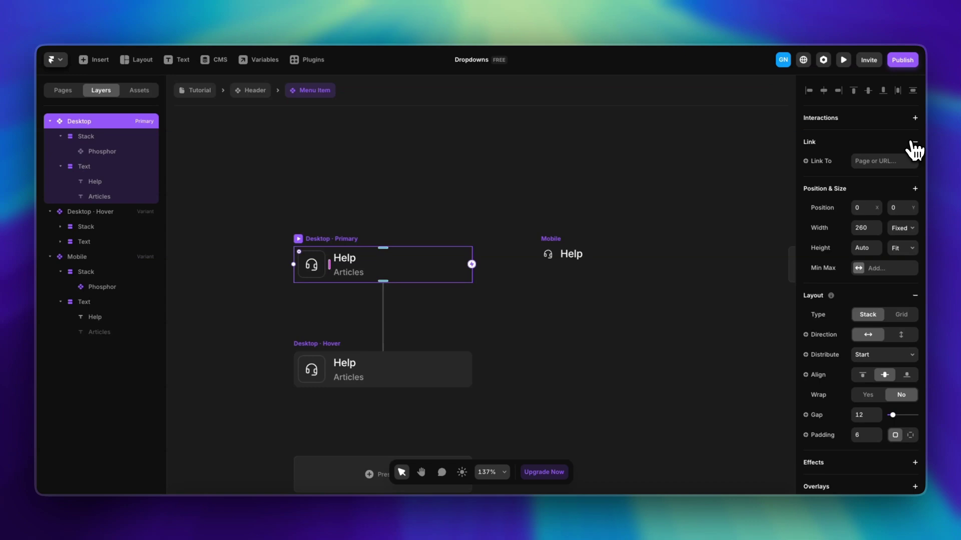
left_click(826, 173)
left_click(831, 199)
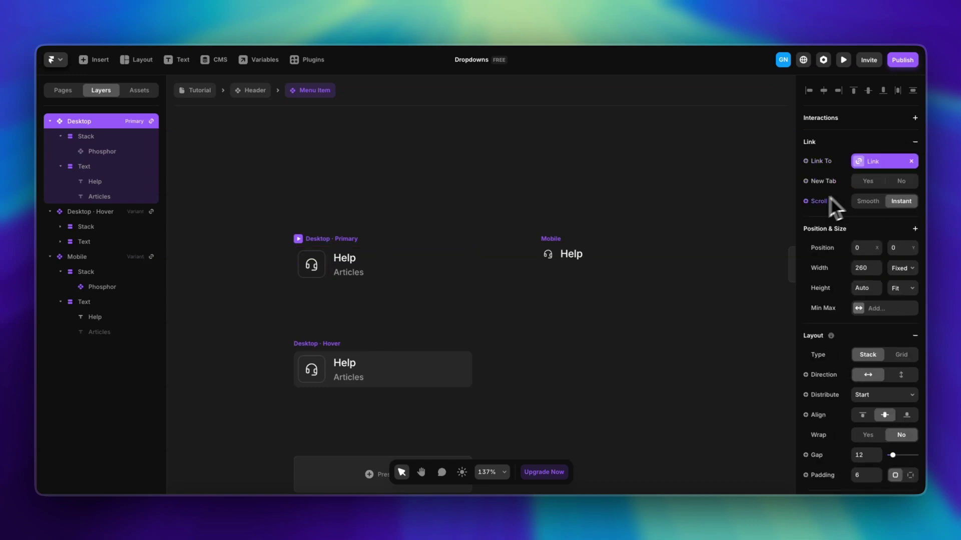
Step: Return to the Header component and inspect the Help item's component properties in the Support overlay
left_click(254, 92)
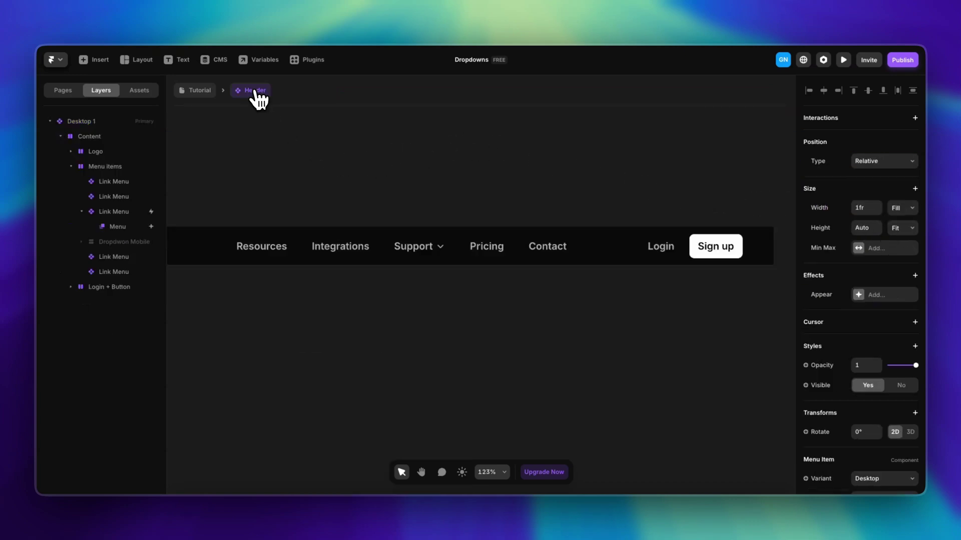
left_click(410, 247)
left_click(858, 214)
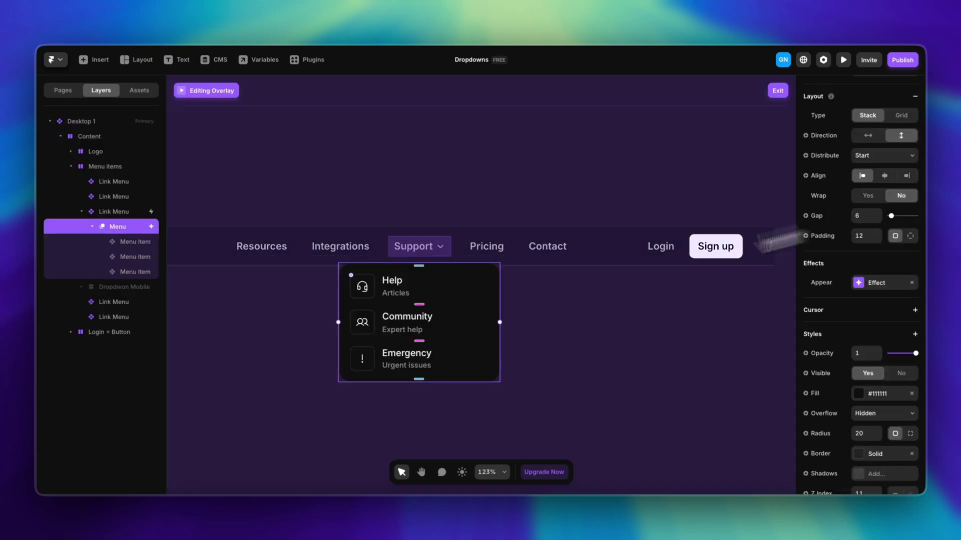
left_click(391, 289)
scroll(826, 322, "down", 3)
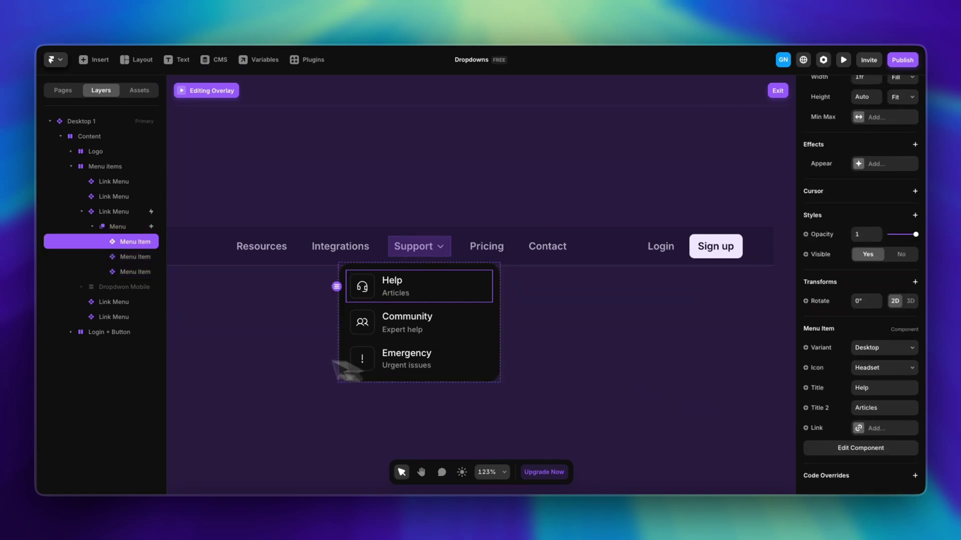
Step: Convert the dropdown Menu stack into a component named Support Dropdown
left_click(339, 255)
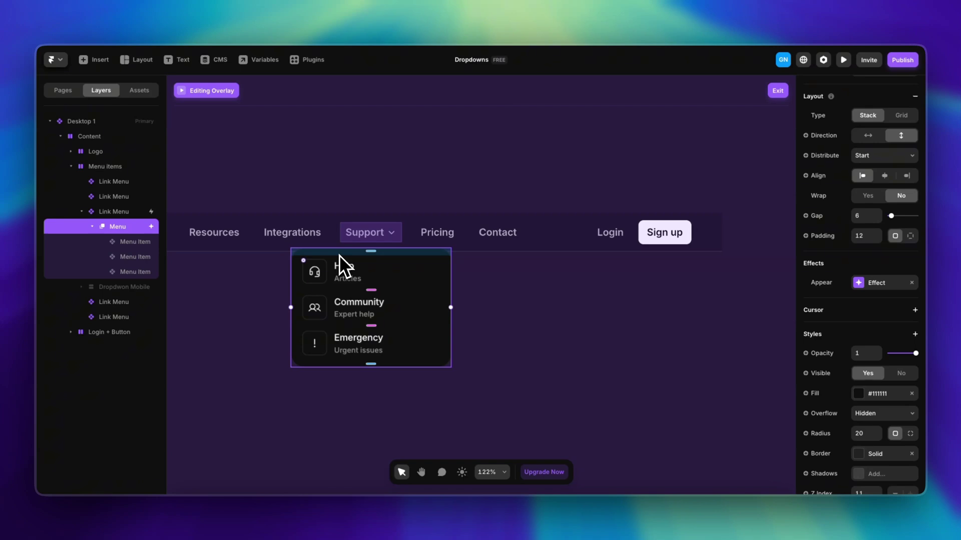
right_click(333, 256)
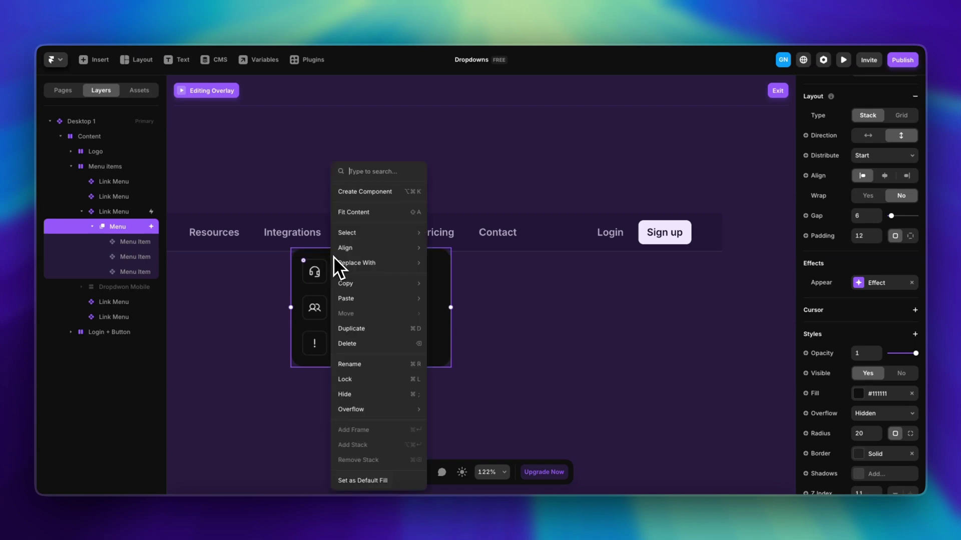
left_click(391, 190)
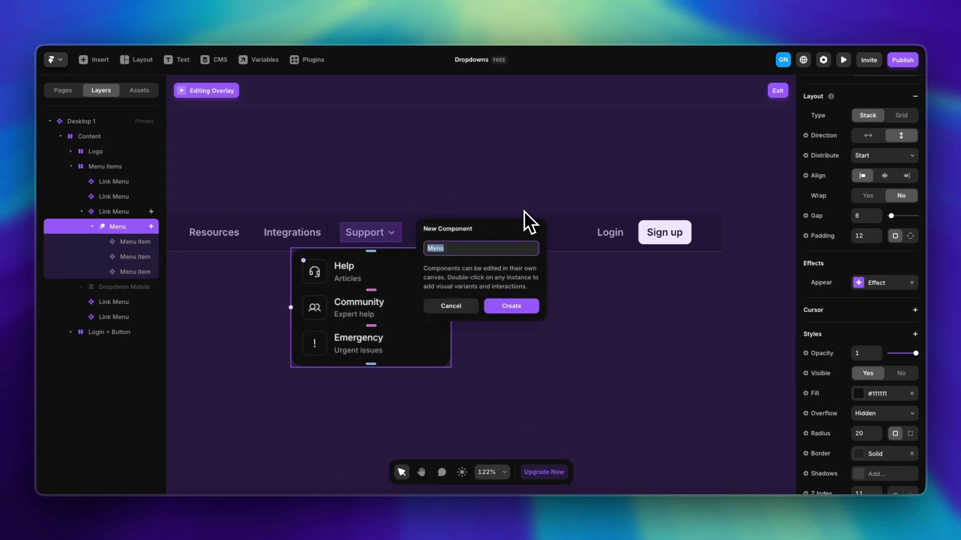
type("Su")
key("BackSpace")
key("BackSpace")
type("Support Dropwown")
key("Return")
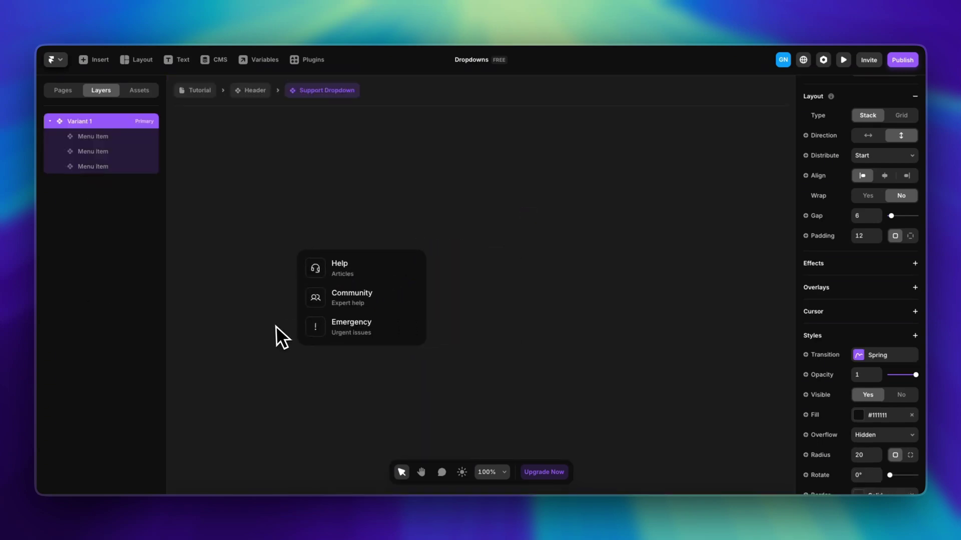
Step: Rename the Support Dropdown component's primary variant as Desktop
left_click(105, 138)
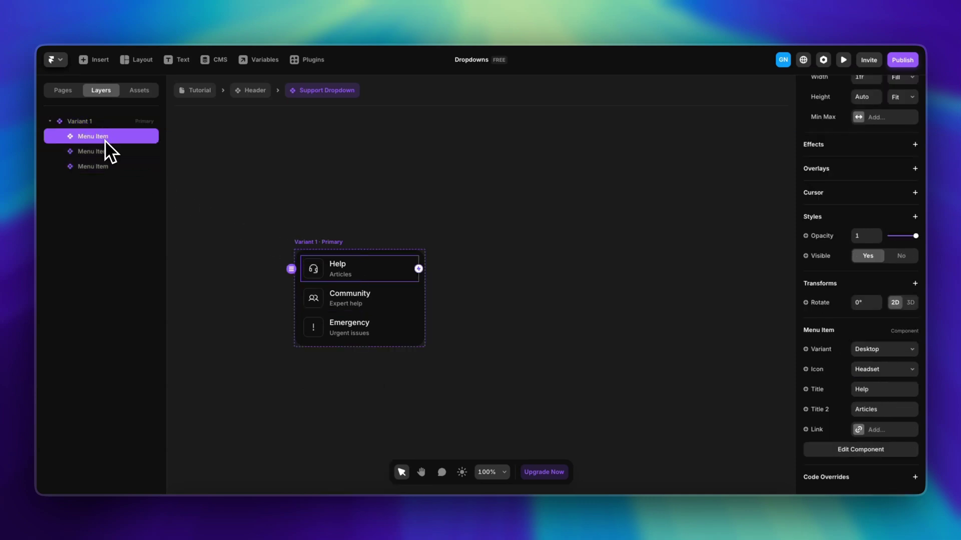
left_click(101, 120)
double_click(101, 120)
type("Desktop")
key("Return")
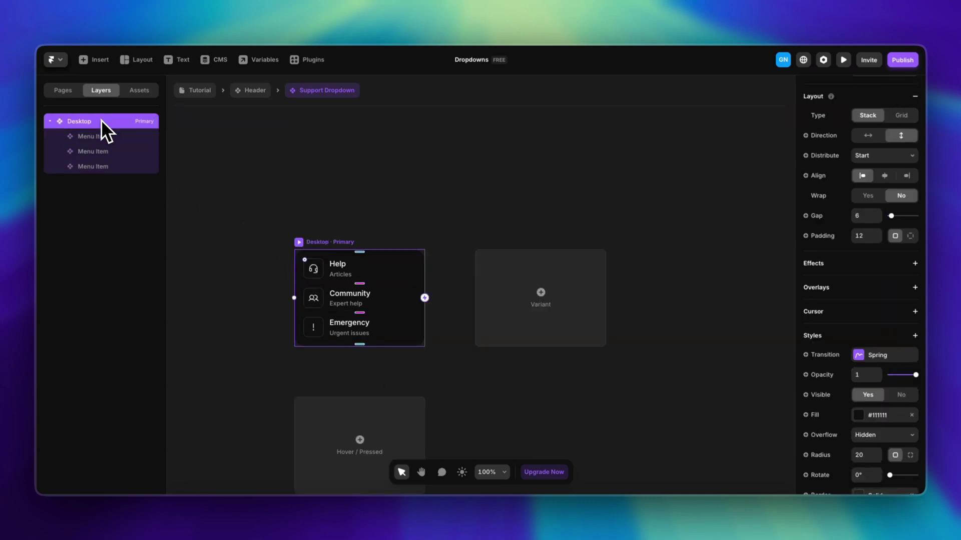
Step: Add a second variant to the Support Dropdown component and name it Mobile
left_click(523, 291)
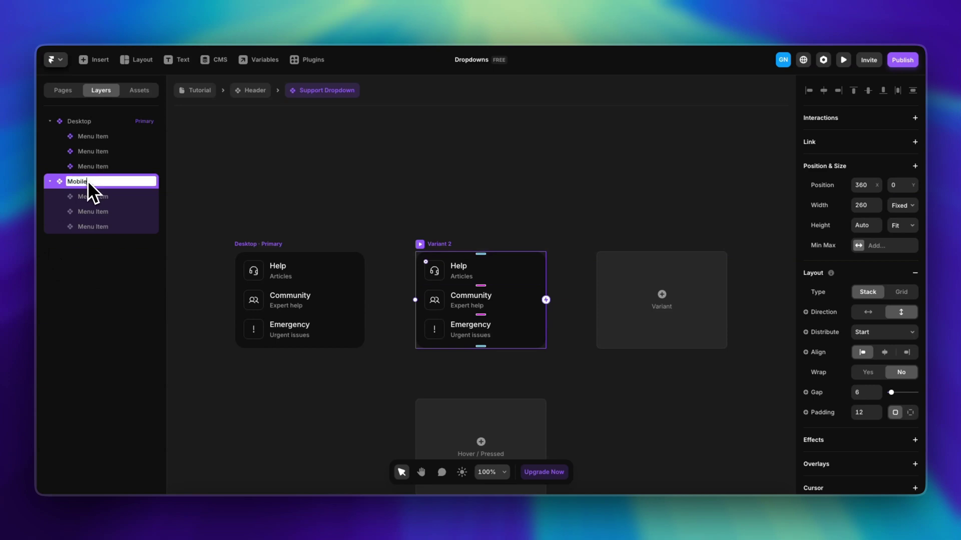
key("Return")
key("shift+2")
Step: Switch all three Menu Items inside the Mobile variant to their Mobile variant
left_click_drag(361, 216, 361, 320)
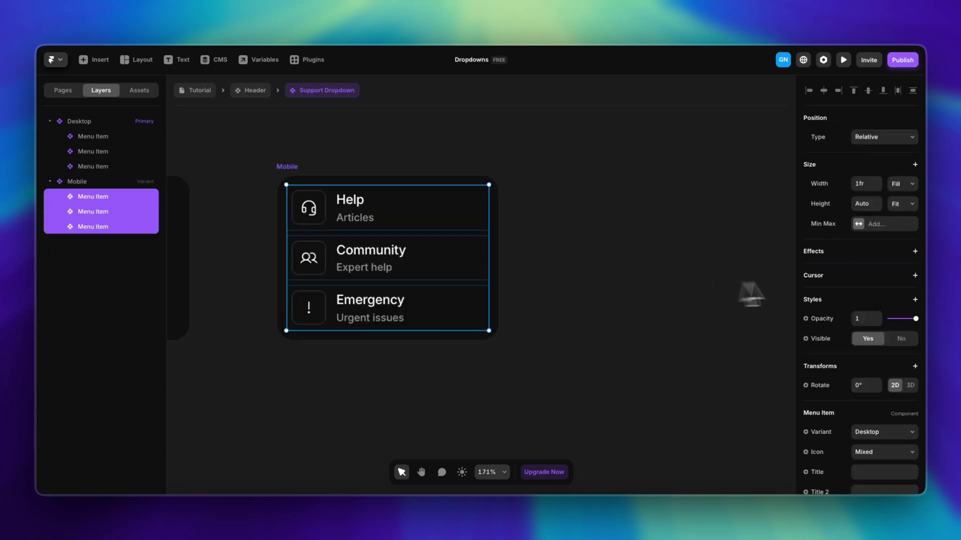
scroll(851, 308, "down", 2)
left_click(875, 372)
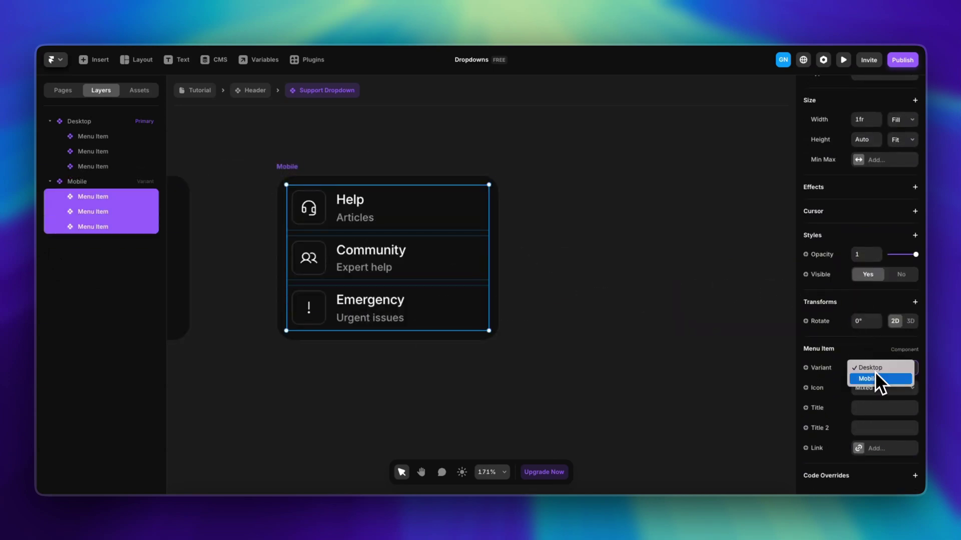
left_click(874, 372)
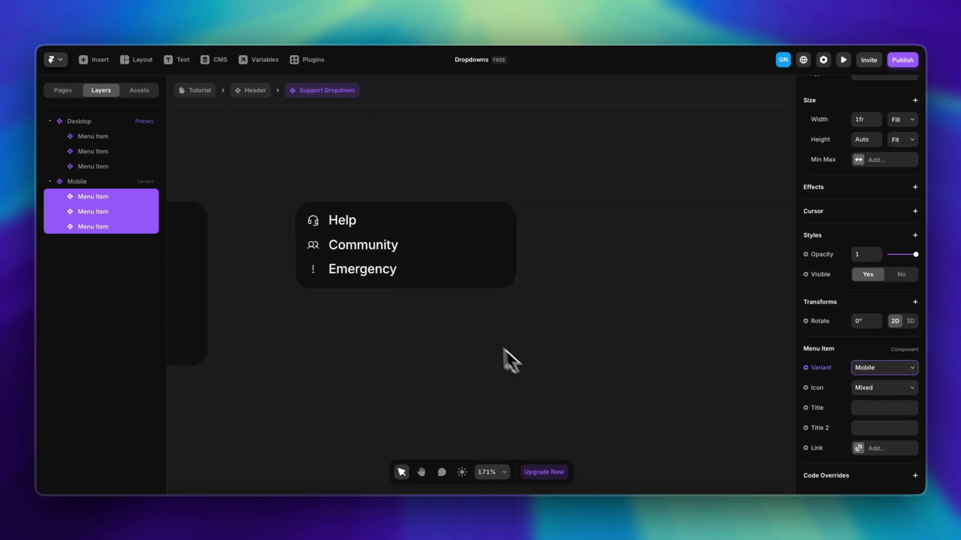
Step: Set the Mobile variant's padding to 4 and remove its fill and border
left_click(302, 195)
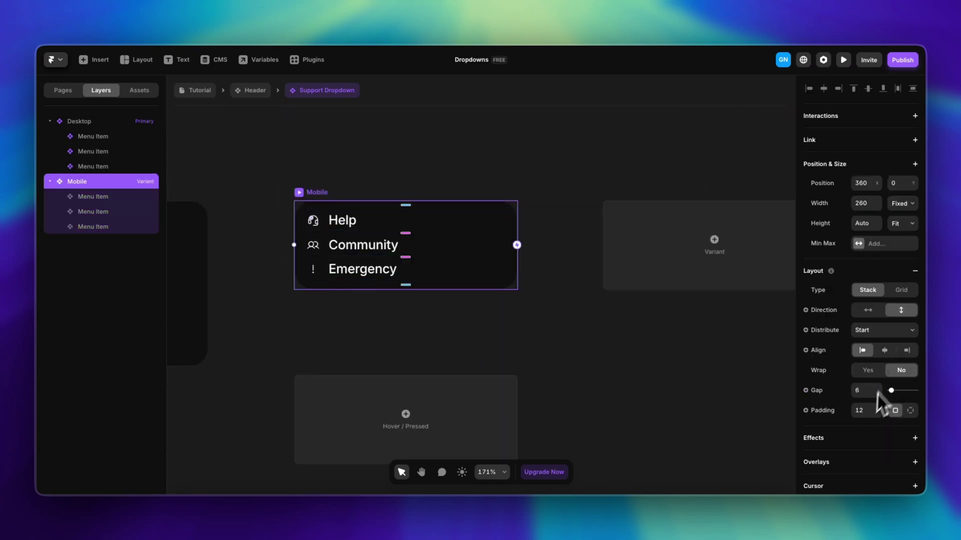
type("4")
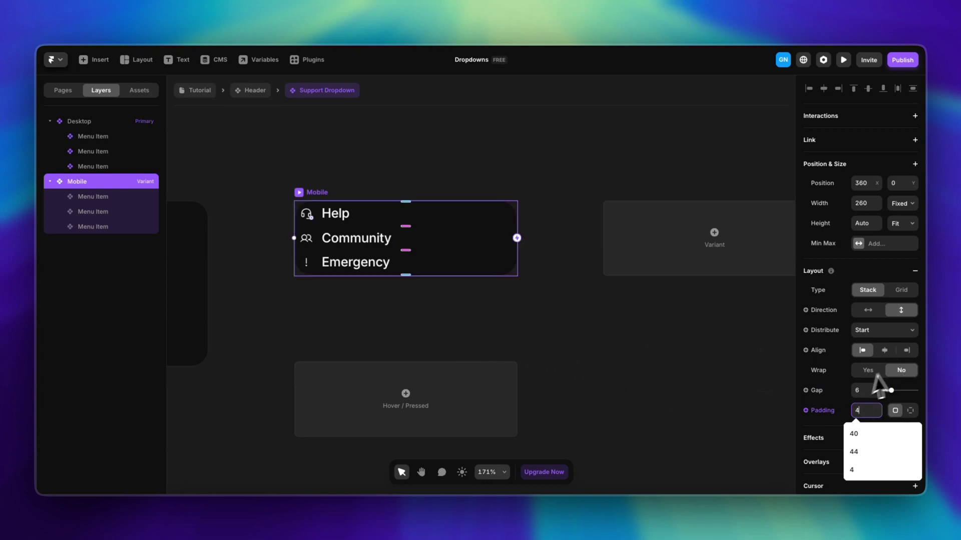
scroll(876, 386, "down", 5)
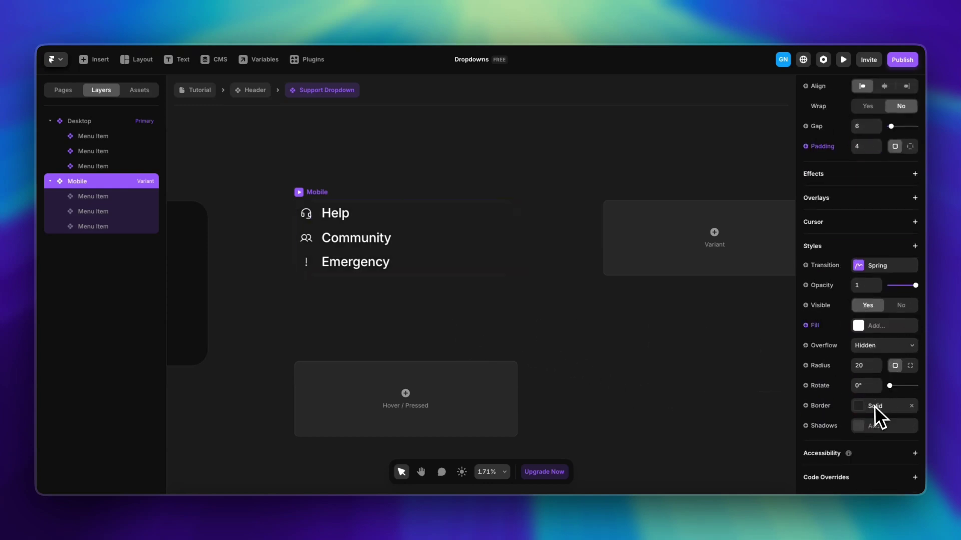
left_click(911, 406)
left_click(856, 363)
left_click(409, 161)
scroll(410, 163, "down", 5)
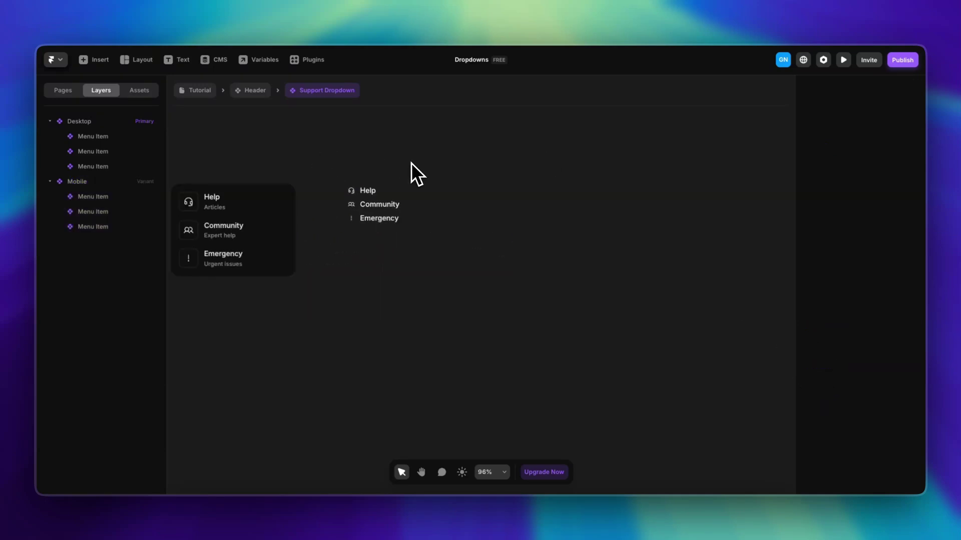
scroll(427, 175, "left", 3)
Step: Return to the Header component and bring its whole Desktop 1 variant into view
left_click(260, 91)
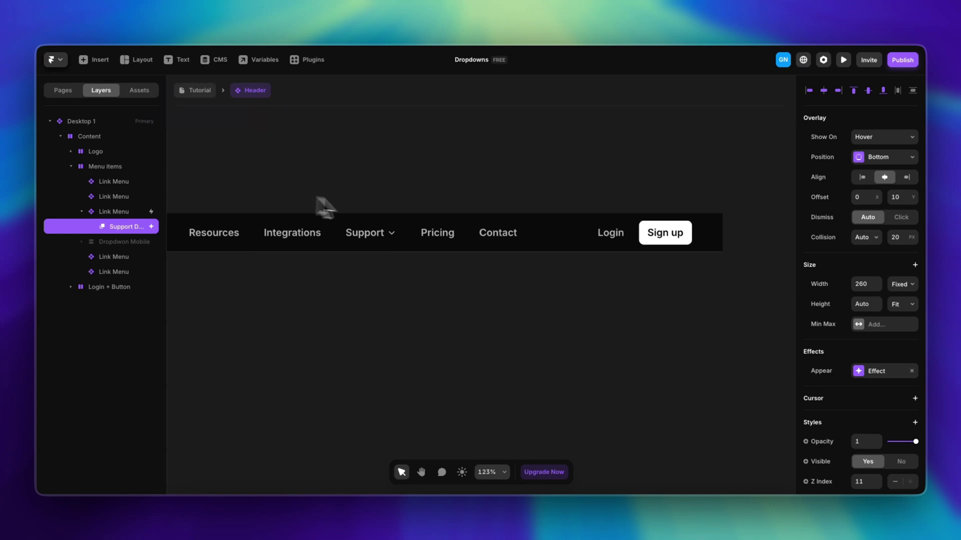
left_click(374, 173)
scroll(374, 173, "down", 3)
scroll(371, 179, "up", 2)
scroll(396, 252, "up", 2)
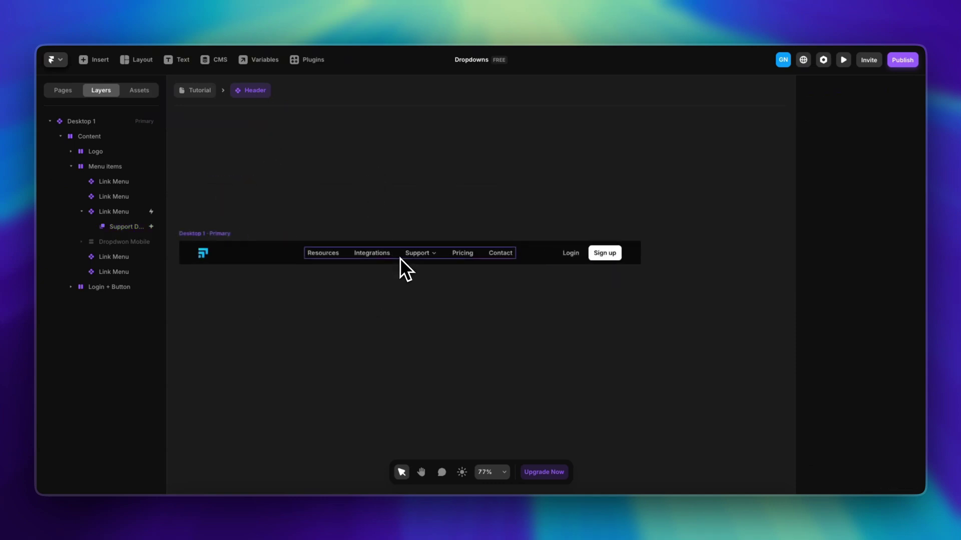
Step: Add a second variant to the Header component and name it Mobile Header
scroll(400, 258, "down", 2)
scroll(450, 375, "right", 2)
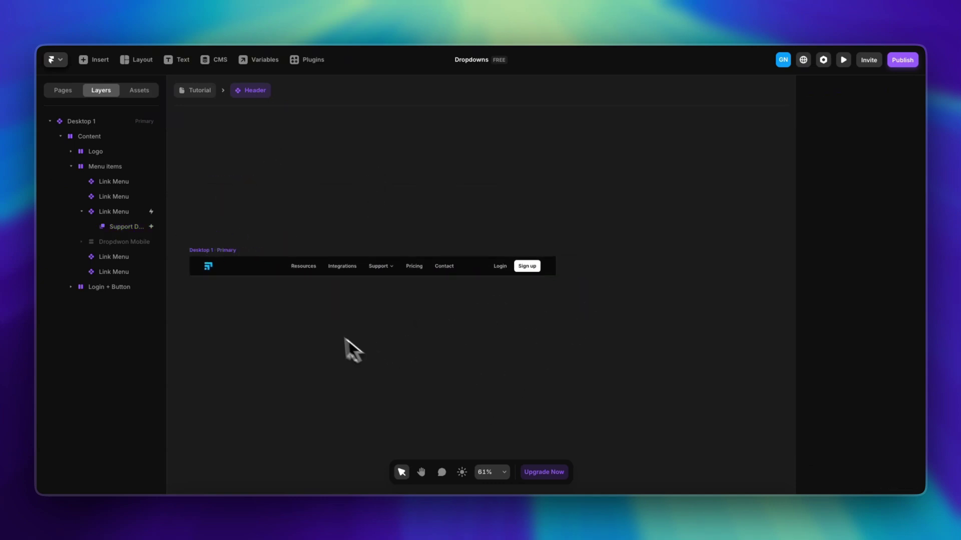
left_click(220, 258)
left_click(655, 269)
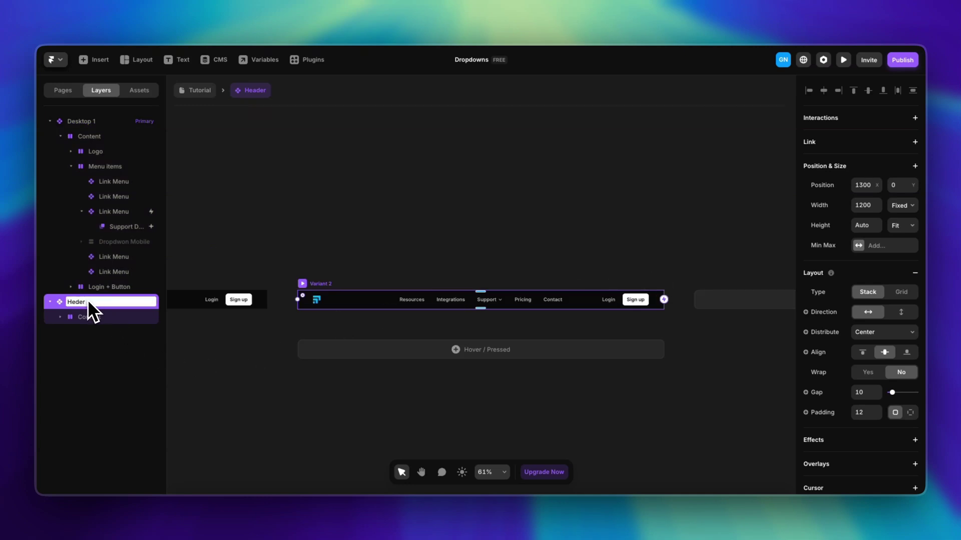
type("Mobile Header")
key("Return")
left_click(298, 245)
left_click(322, 284)
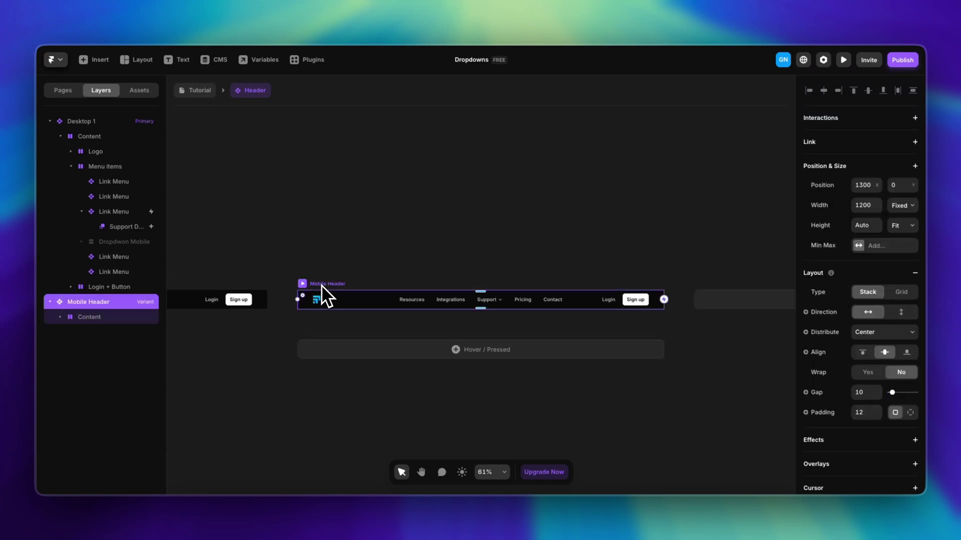
Step: Set the Mobile Header variant's width to 400 px
left_click(862, 206)
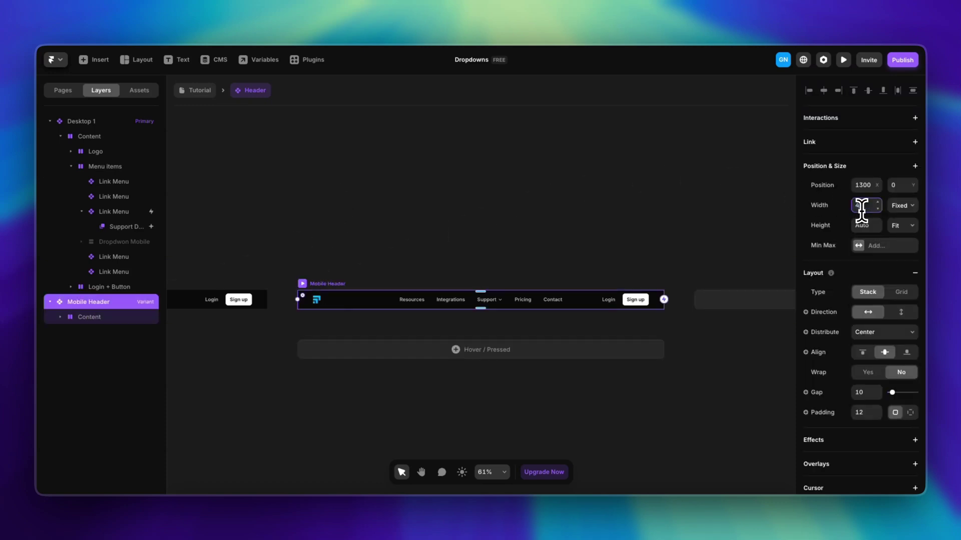
type("400px")
key("Return")
scroll(456, 351, "up", 5)
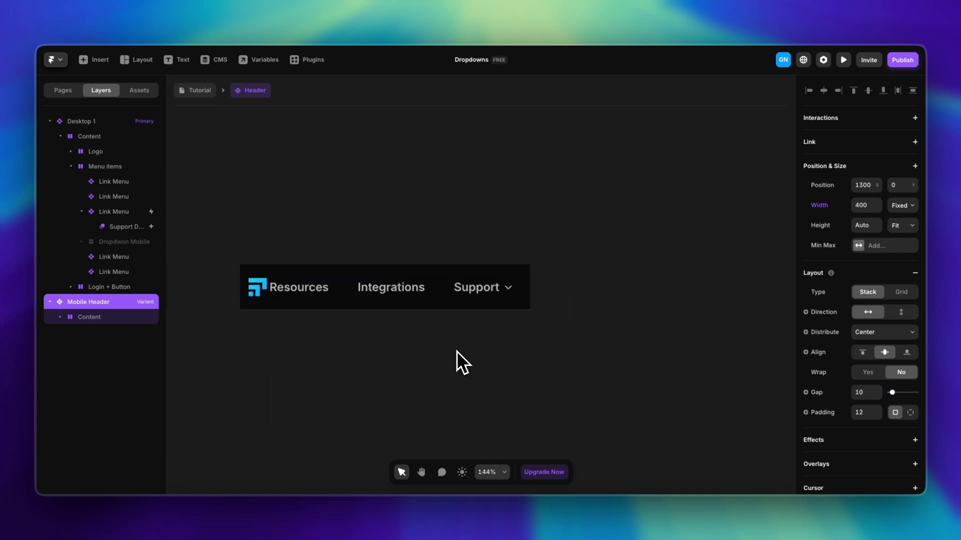
scroll(456, 351, "down", 2)
scroll(456, 350, "down", 2)
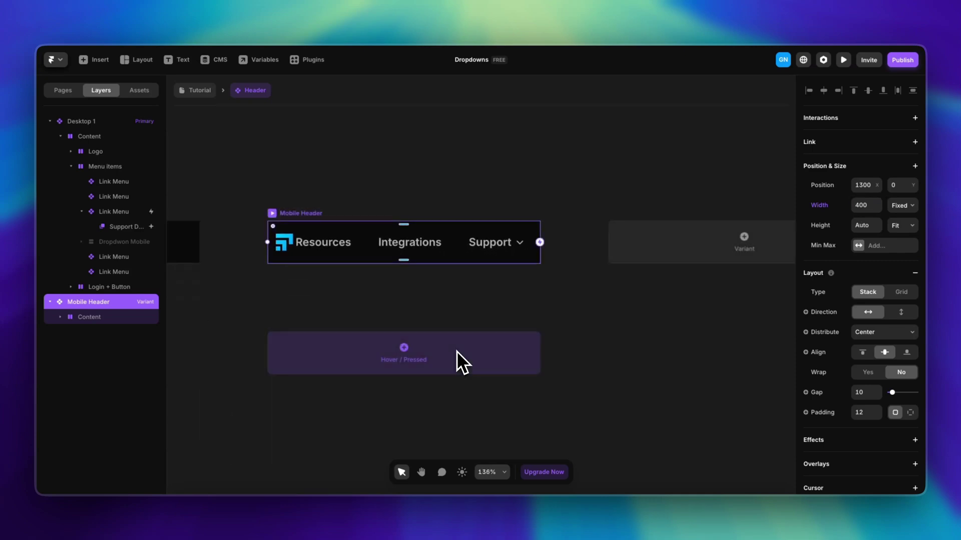
scroll(456, 350, "down", 3)
Step: Switch the Mobile Header variant's Content and Menu items stacks to vertical direction
key("Return")
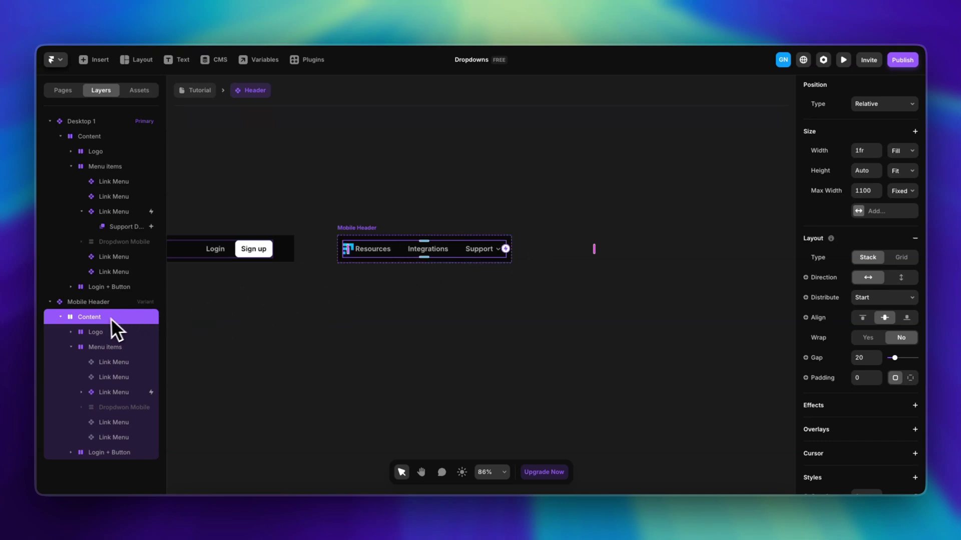
left_click(901, 278)
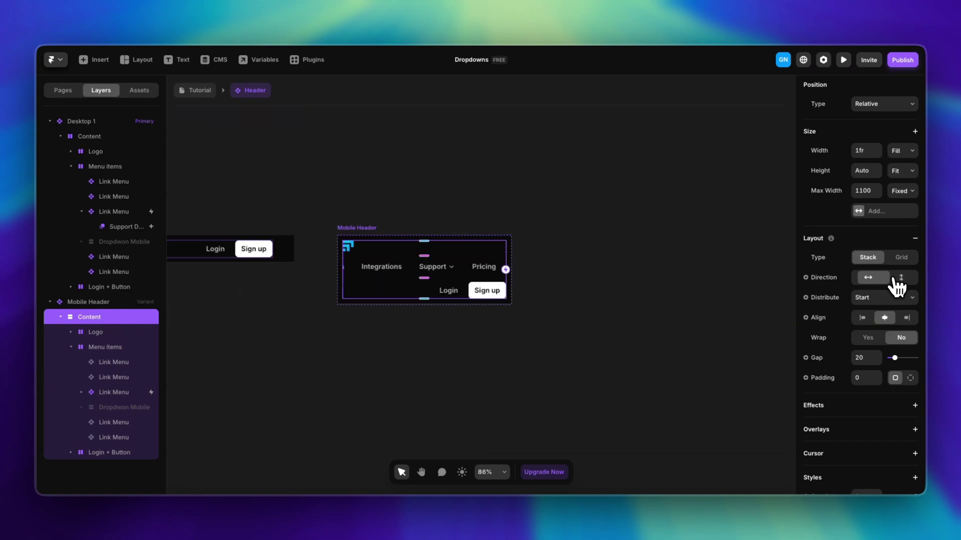
scroll(436, 295, "up", 2)
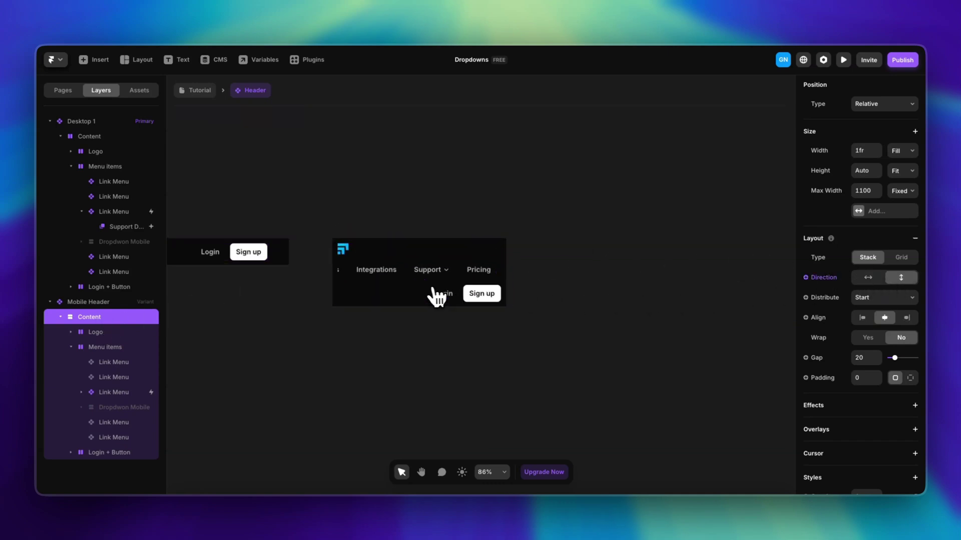
scroll(426, 297, "up", 2)
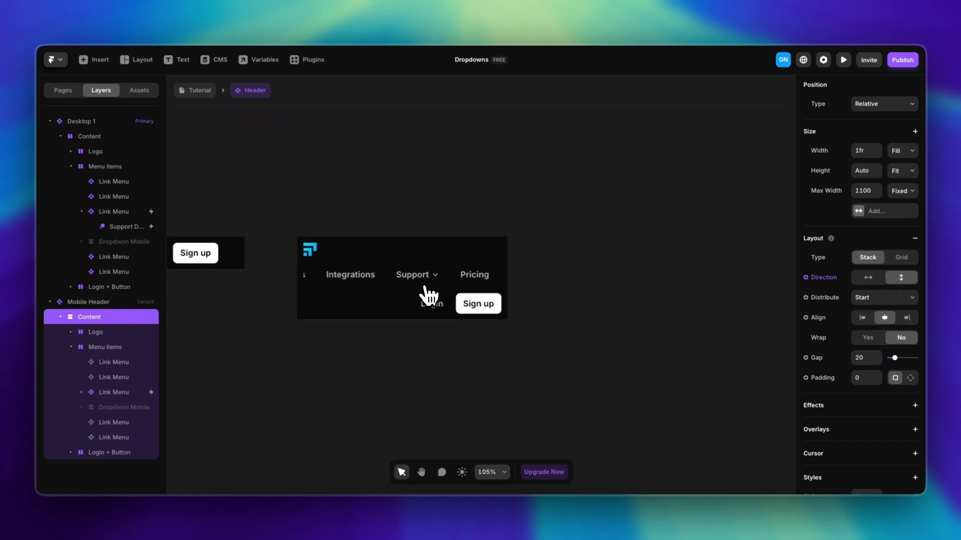
left_click(96, 348)
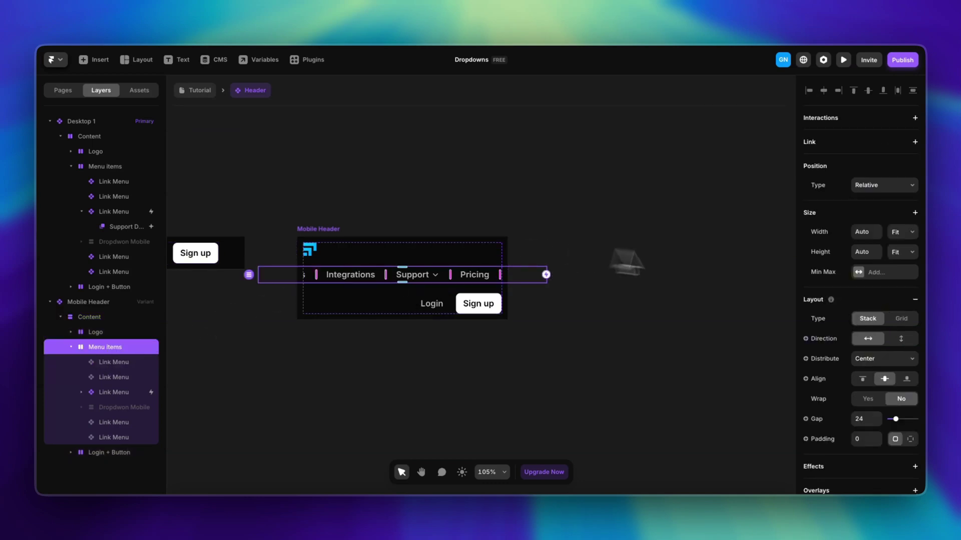
left_click(901, 339)
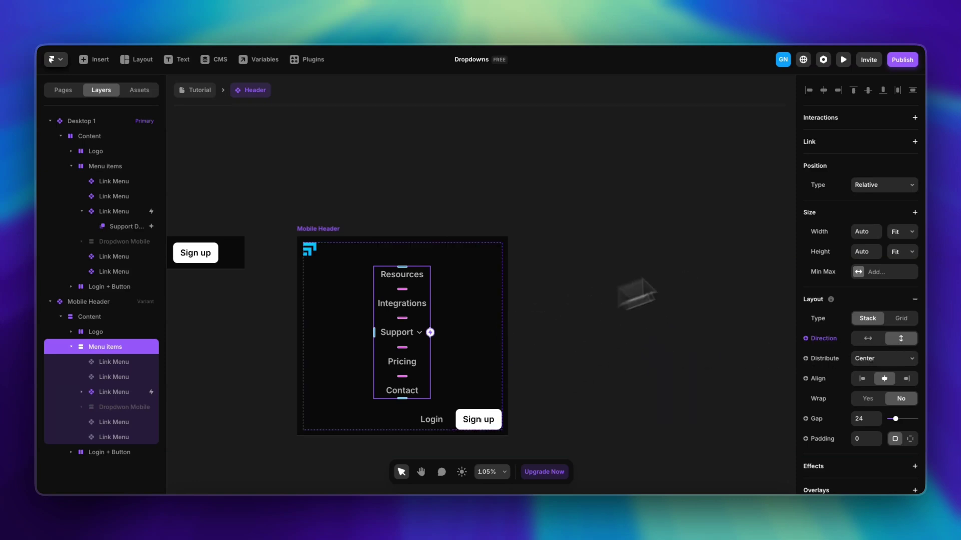
scroll(425, 328, "down", 3)
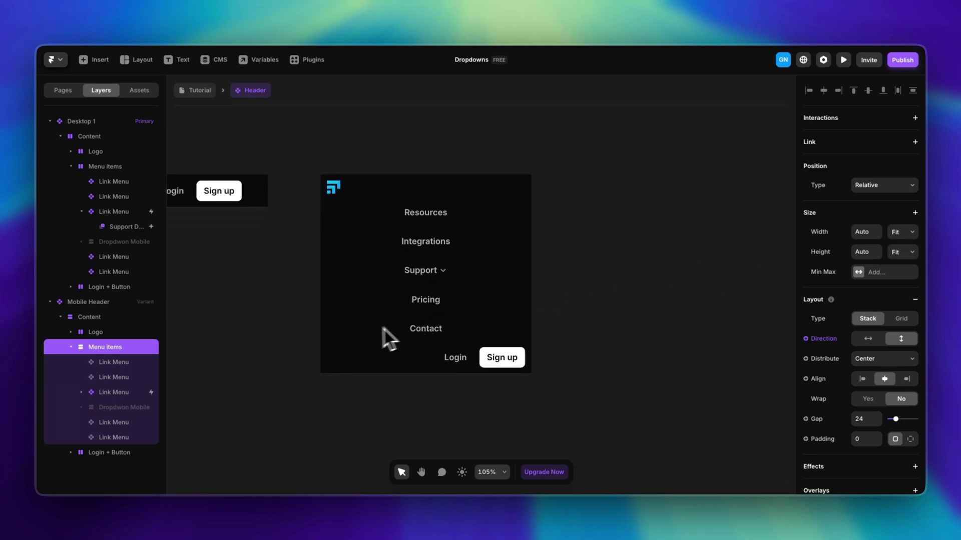
Step: Make the Mobile Header's Menu items stack fill the width, align its links left and set its gap to 12
left_click(890, 233)
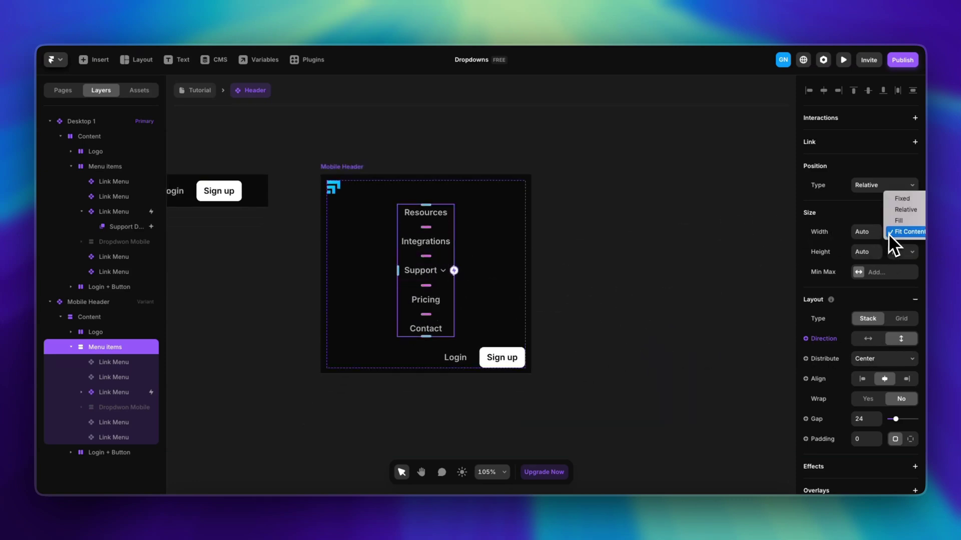
left_click(898, 221)
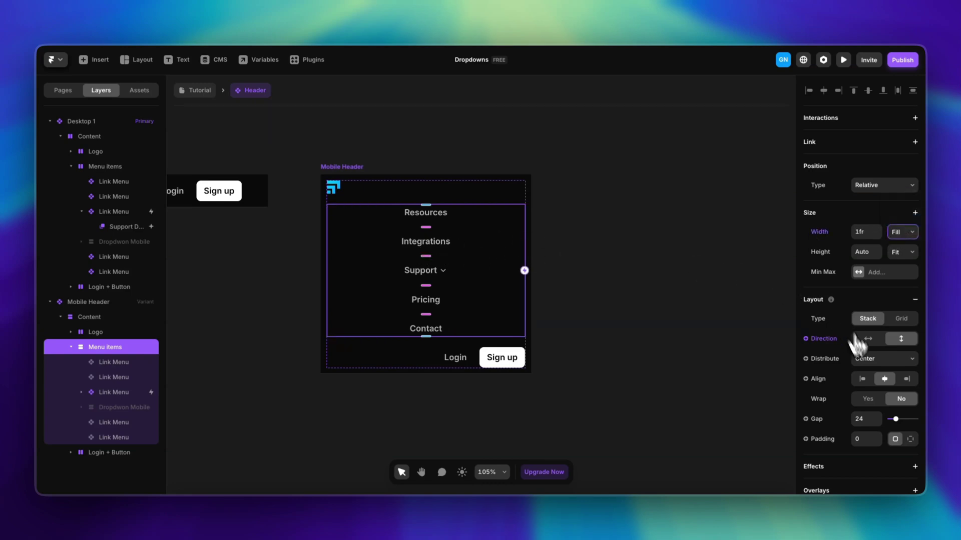
left_click(863, 380)
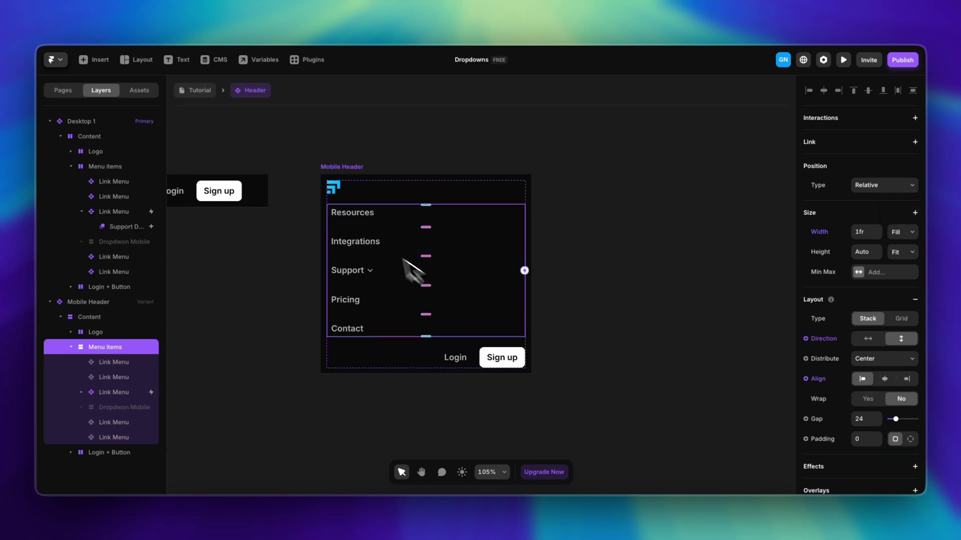
left_click(874, 419)
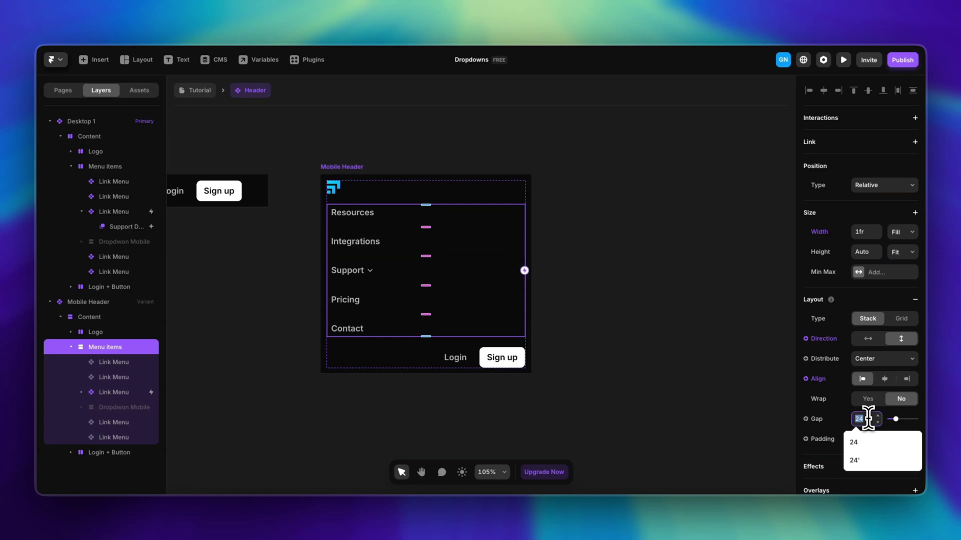
type("12")
key("Return")
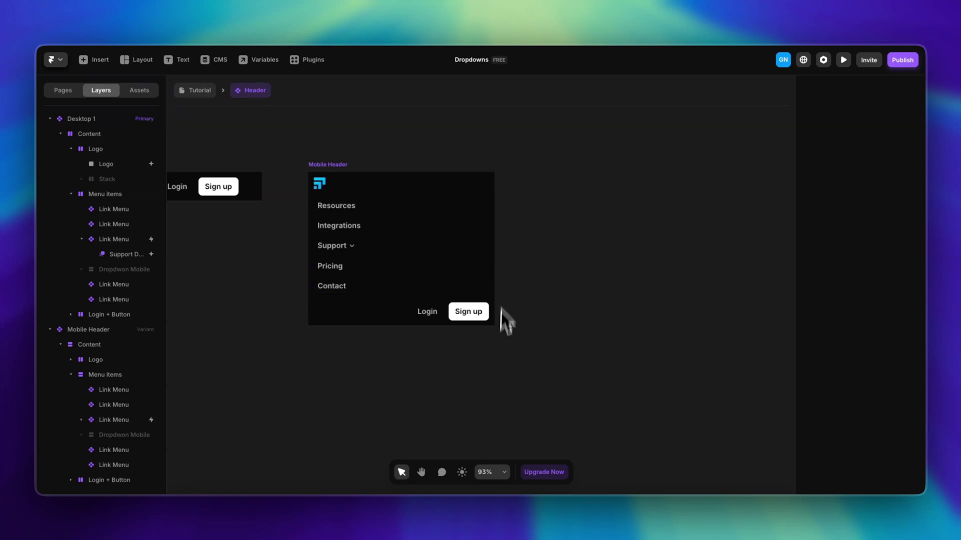
Step: Examine the hidden Stack and its contents inside the Desktop 1 variant's Logo layer
key("shift+1")
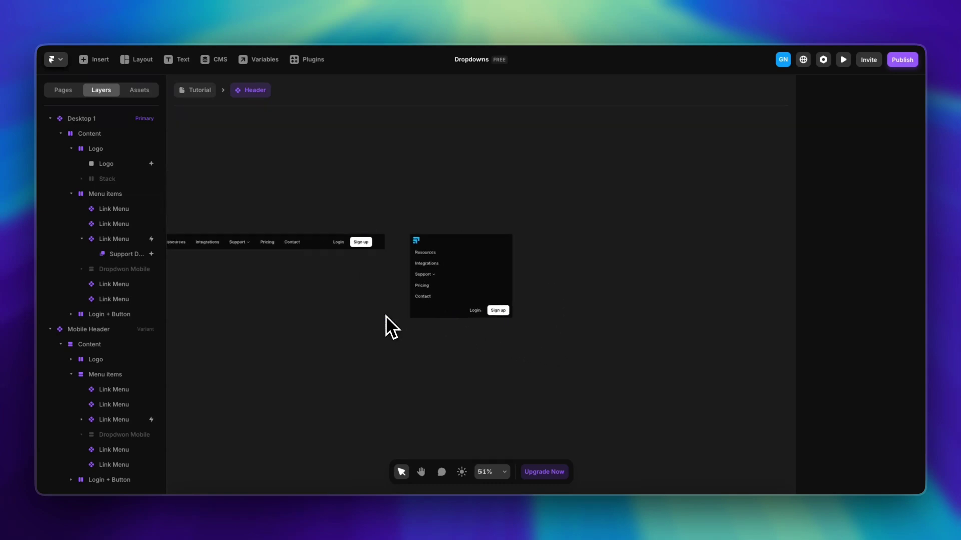
scroll(304, 295, "up", 3)
scroll(308, 294, "up", 6)
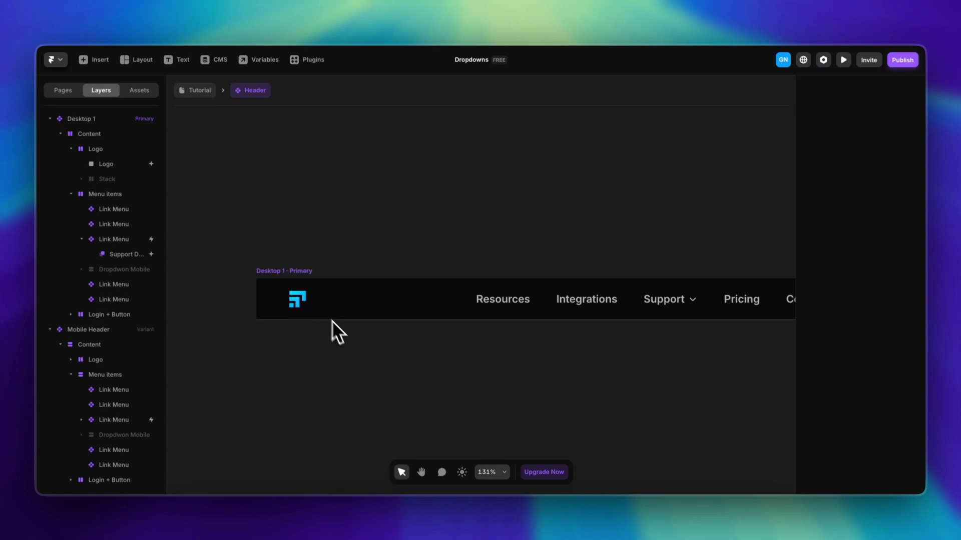
left_click(305, 307)
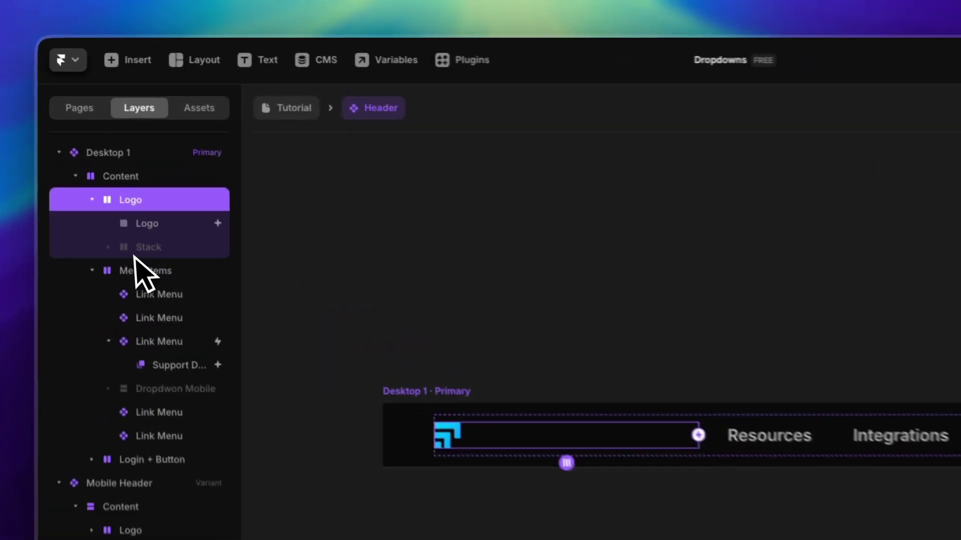
left_click(110, 248)
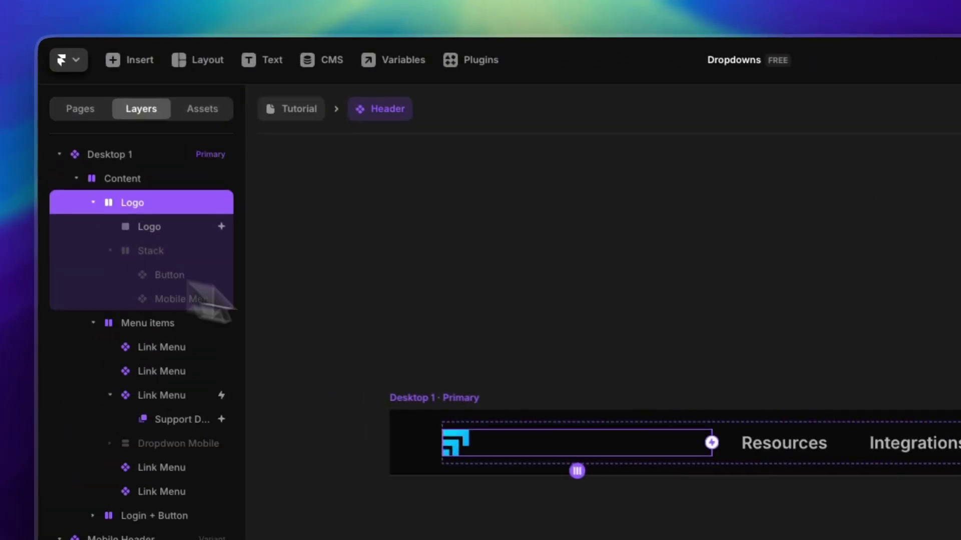
scroll(494, 361, "down", 5)
scroll(385, 332, "right", 5)
scroll(534, 306, "up", 5)
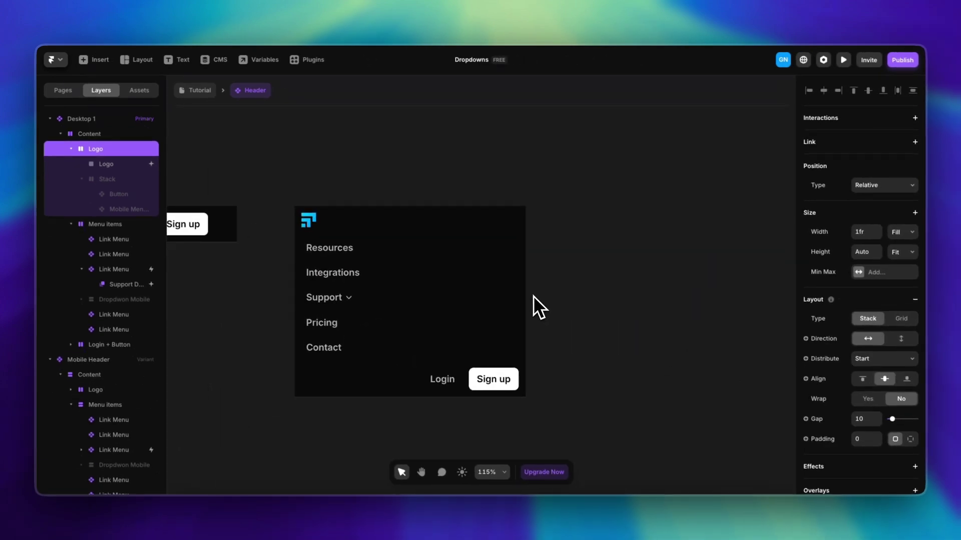
Step: Show the hidden Stack inside the Mobile Header variant's Logo layer
left_click(341, 223)
scroll(125, 309, "down", 1)
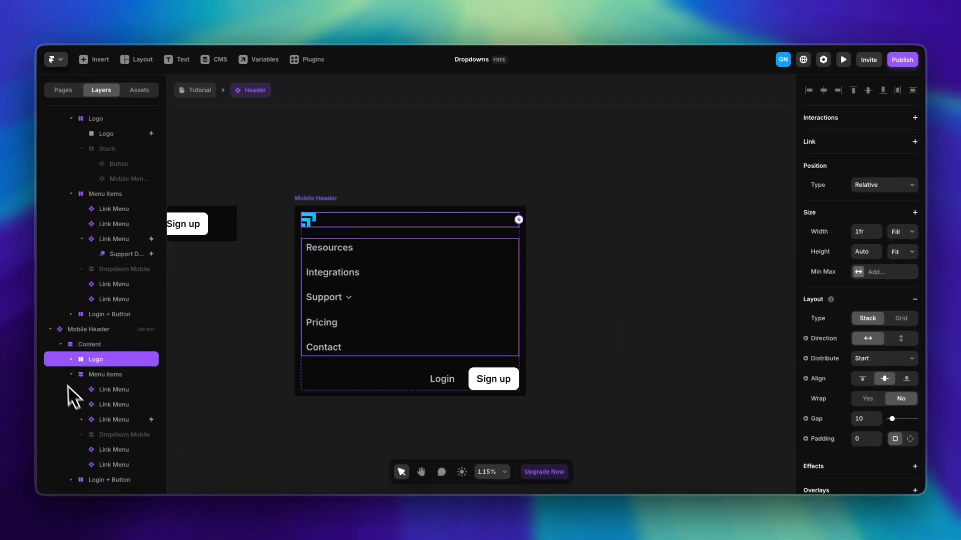
left_click(71, 359)
scroll(131, 365, "down", 1)
left_click(110, 360)
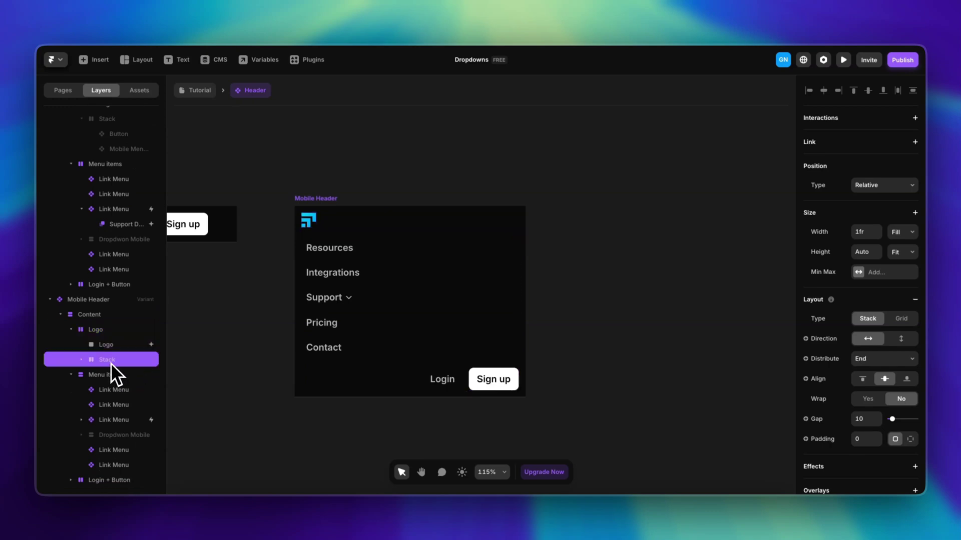
left_click(81, 360)
left_click(129, 374)
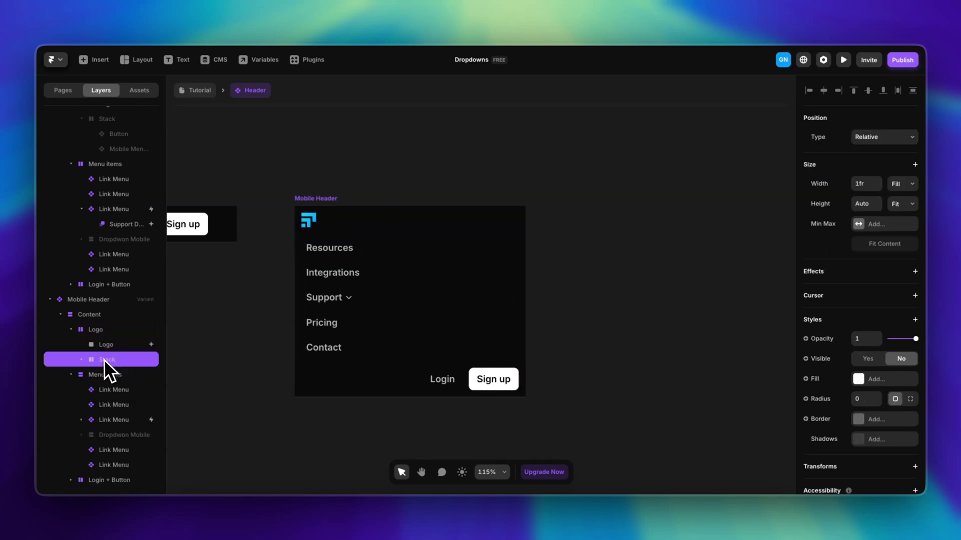
right_click(117, 361)
left_click(140, 311)
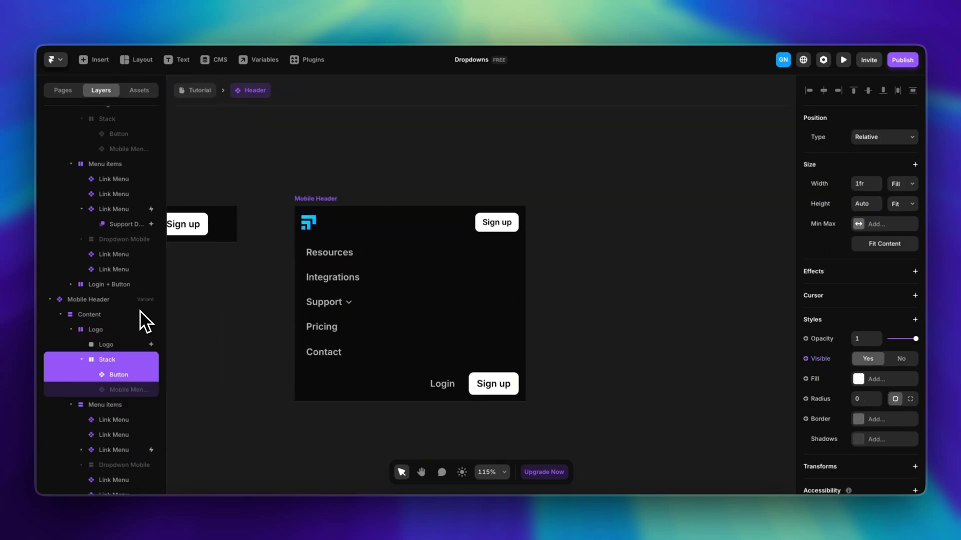
Step: Show the hidden Mobile Menu Icon beside the Sign up button in the Mobile Header's Logo stack
left_click(130, 388)
right_click(130, 388)
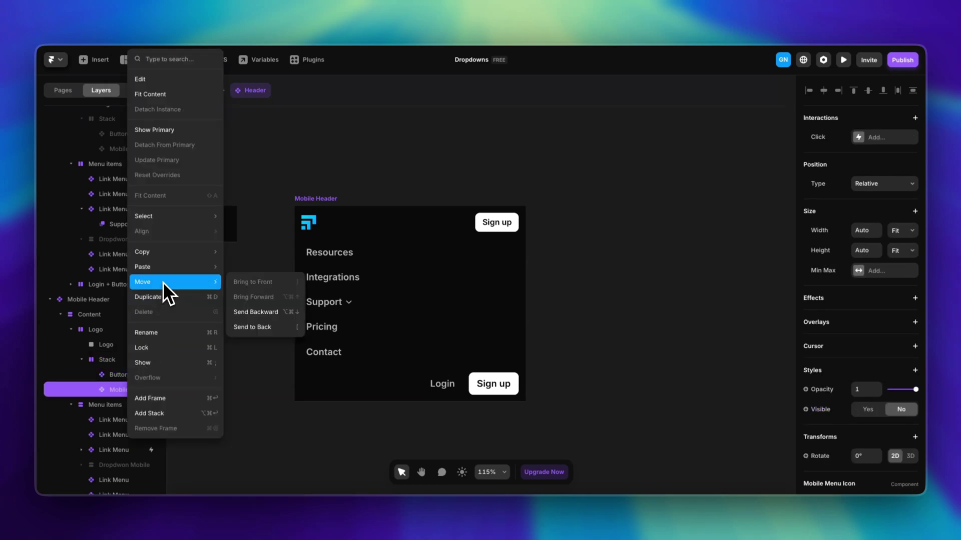
left_click(163, 362)
left_click(602, 275)
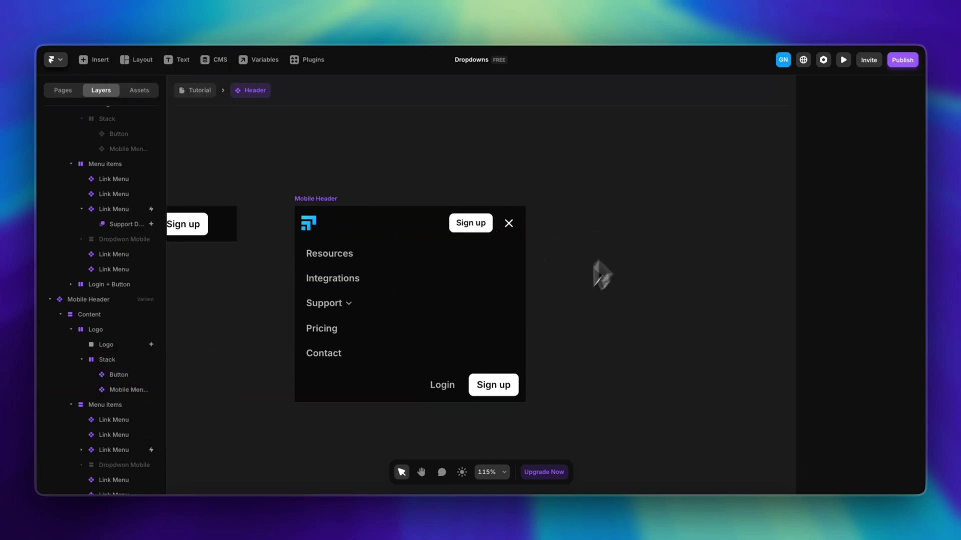
Step: Hide the Login + Button stack in the Mobile Header variant by setting its visibility to No
scroll(566, 317, "down", 5)
scroll(565, 316, "up", 5)
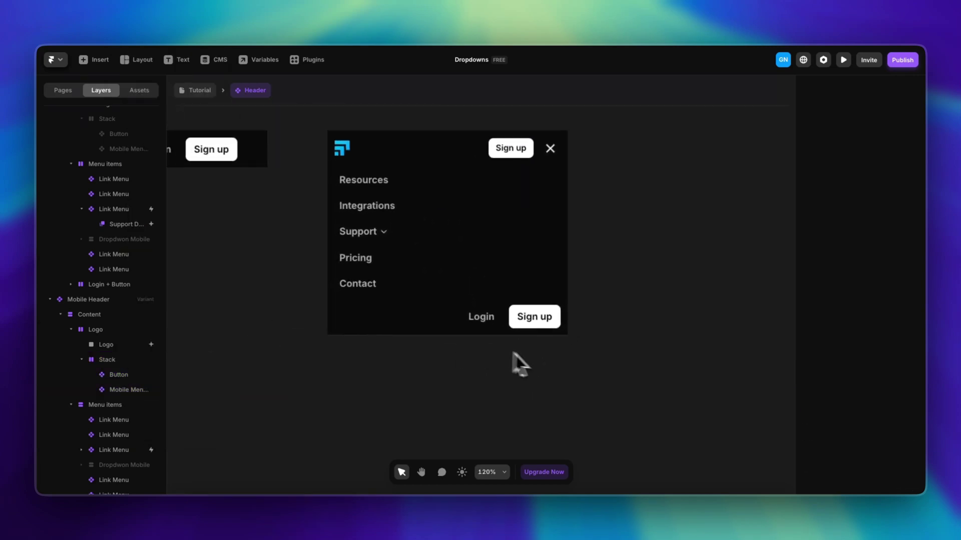
left_click(433, 345)
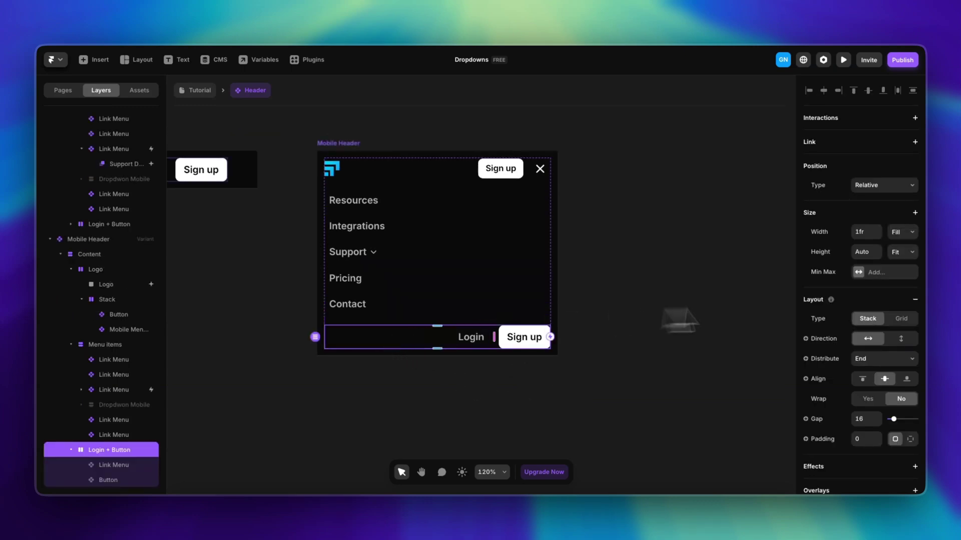
scroll(851, 325, "down", 6)
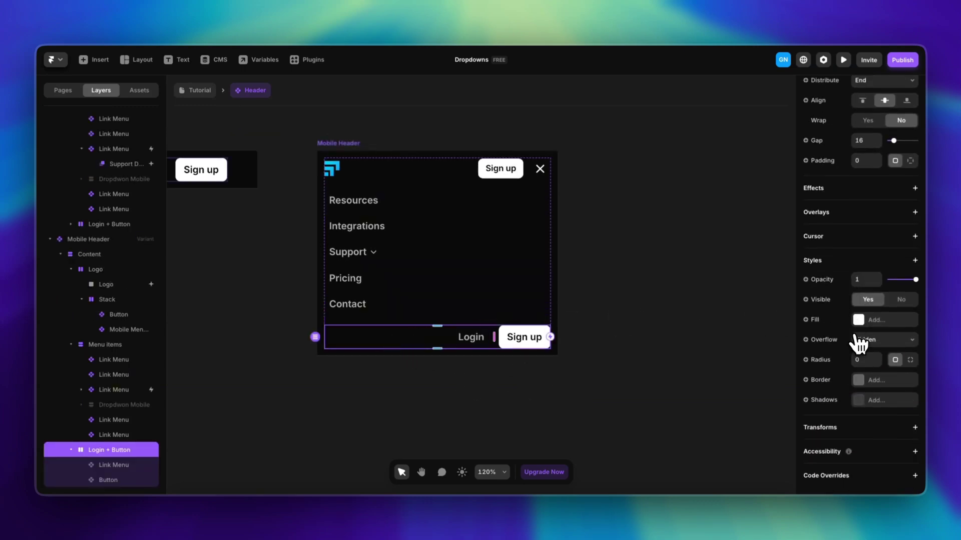
left_click(899, 300)
left_click(639, 339)
Step: Insert the Support Dropdown component below the Support link in the Mobile Header variant and switch it to its mobile variant
scroll(636, 335, "down", 5)
scroll(616, 349, "right", 3)
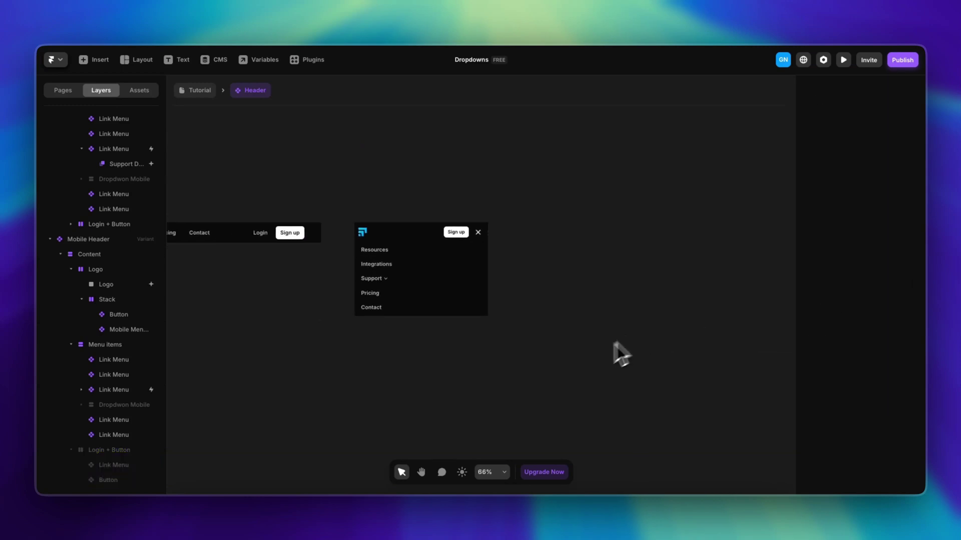
scroll(575, 362, "down", 2)
scroll(572, 363, "left", 3)
scroll(572, 363, "up", 3)
scroll(572, 363, "up", 2)
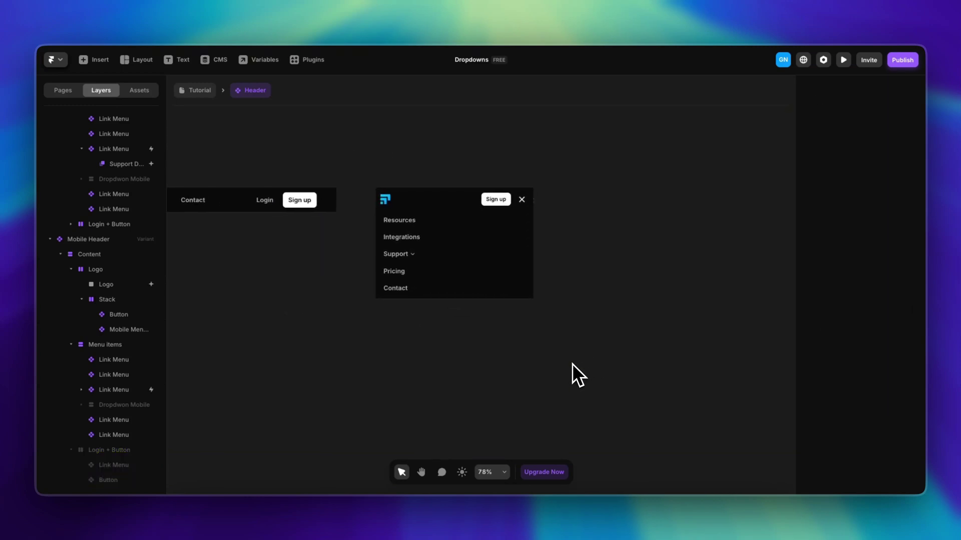
left_click(410, 261)
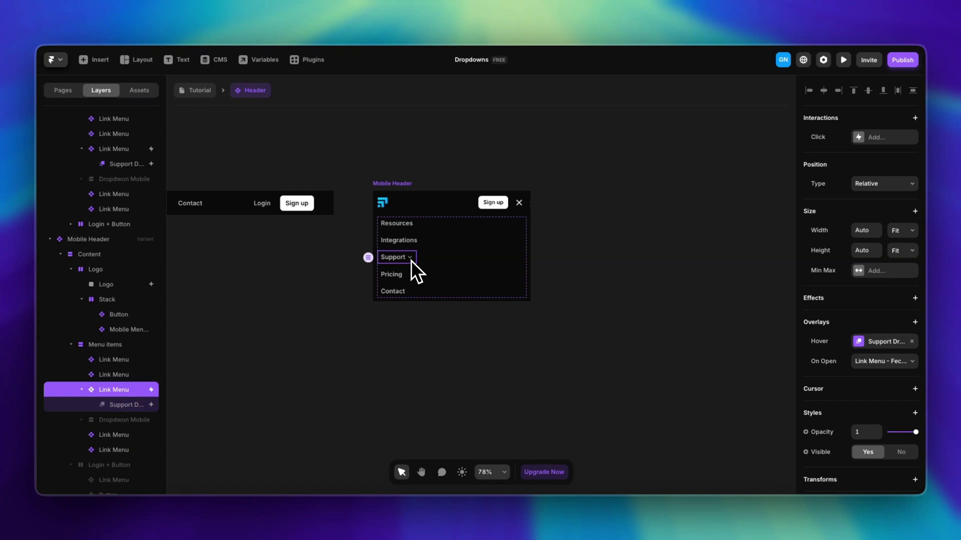
left_click(139, 91)
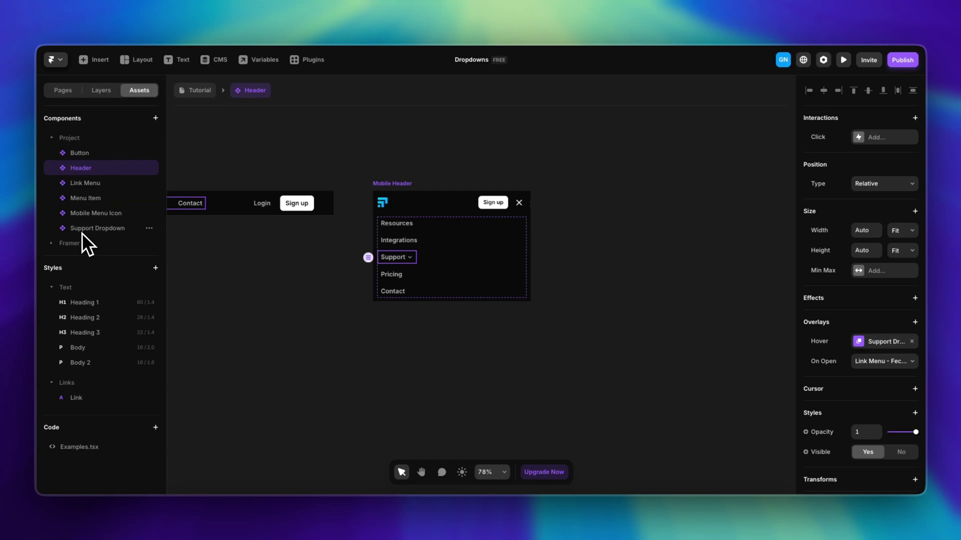
left_click_drag(83, 233, 411, 275)
scroll(857, 392, "down", 1)
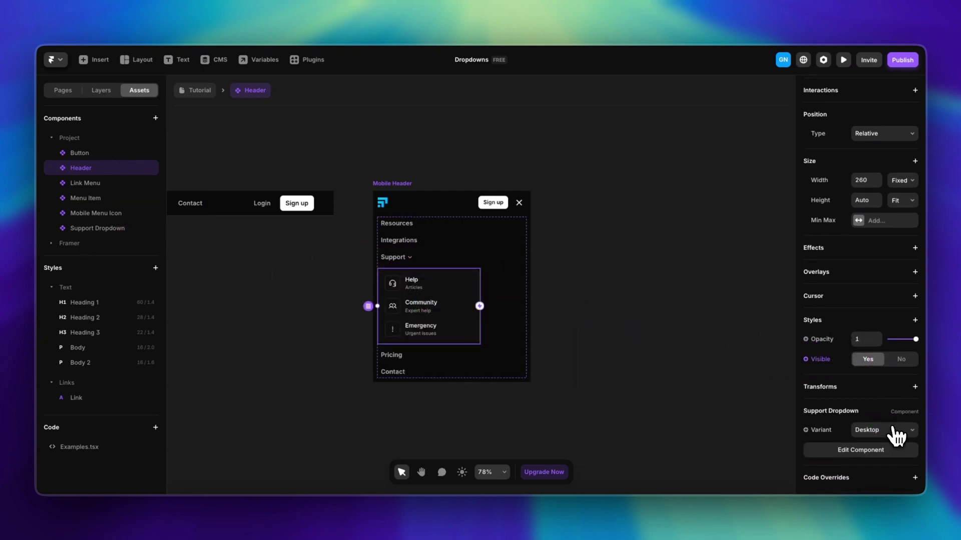
left_click(881, 441)
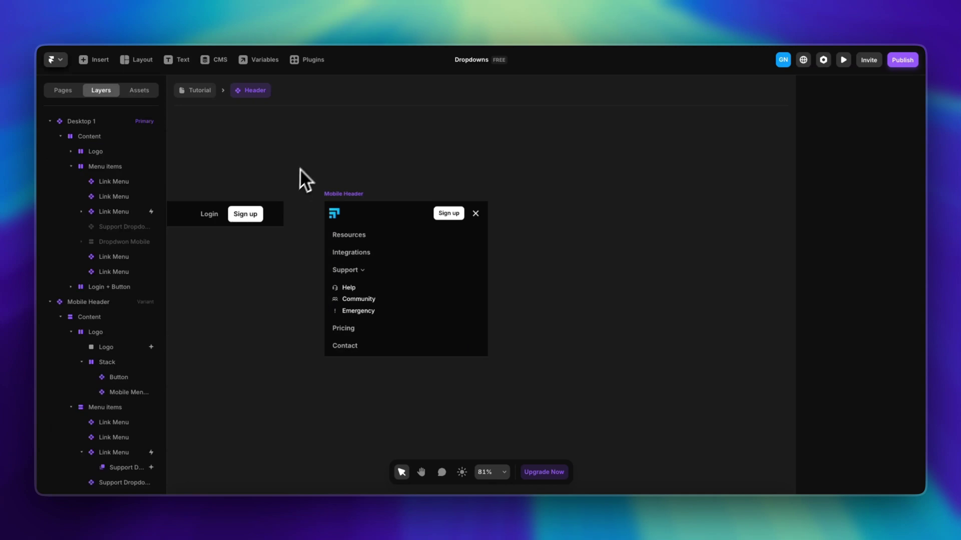
Step: Try removing the Support Dropdown hover overlay from the Mobile Header's Support link, check the desktop link, and undo the removal
left_click_drag(299, 169, 532, 407)
left_click(440, 405)
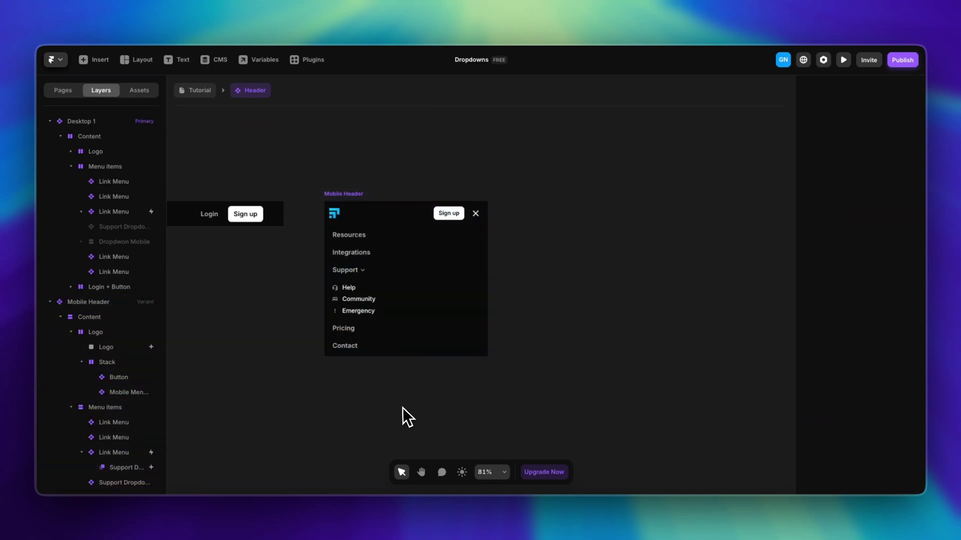
left_click(350, 268)
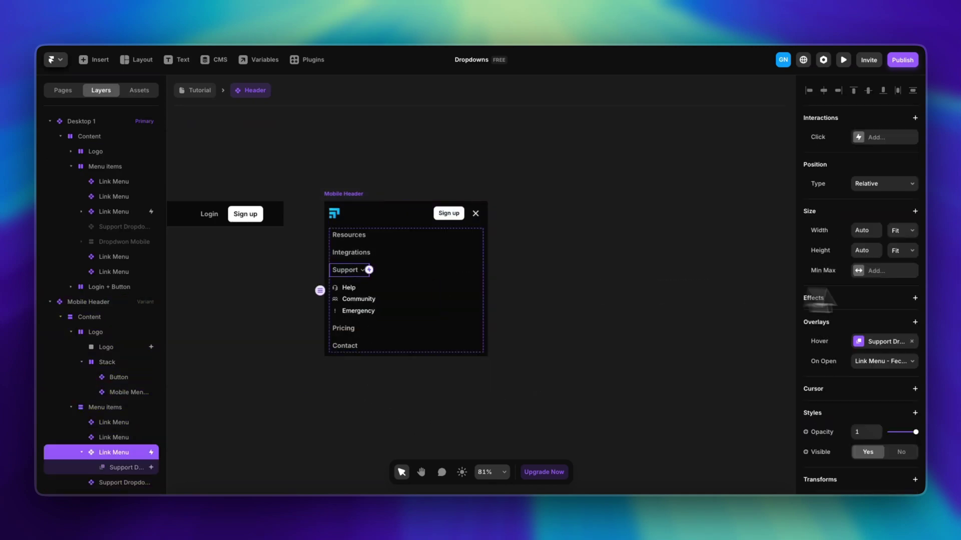
left_click(520, 386)
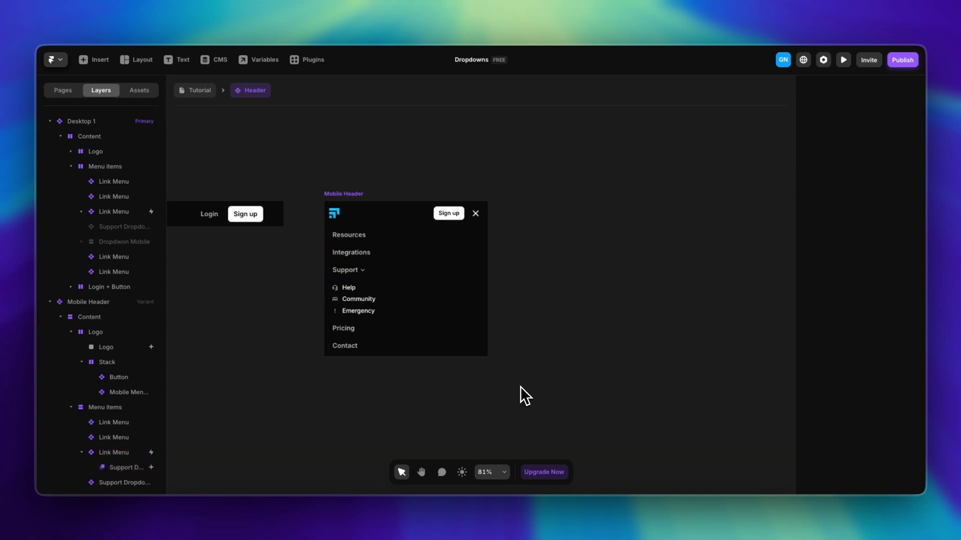
key("shift+1")
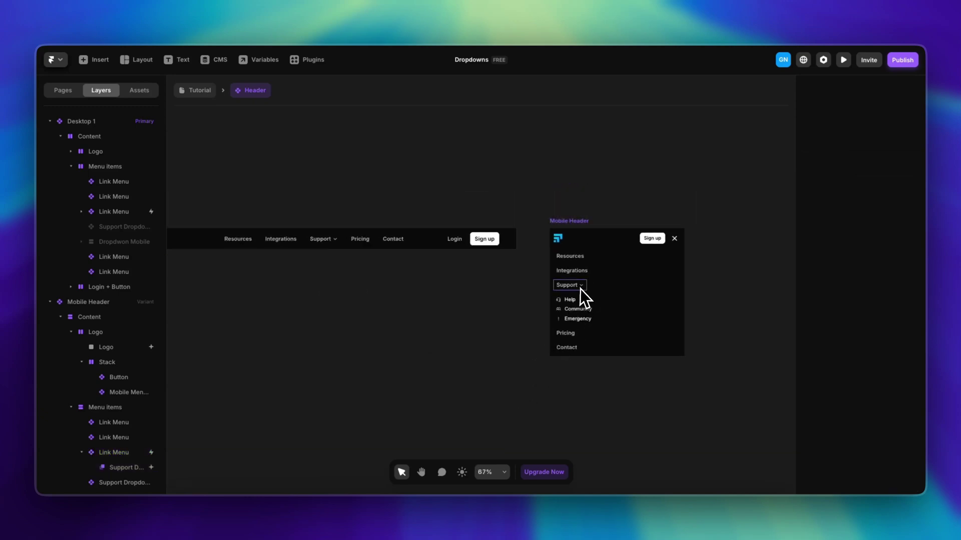
left_click(576, 286)
left_click(912, 341)
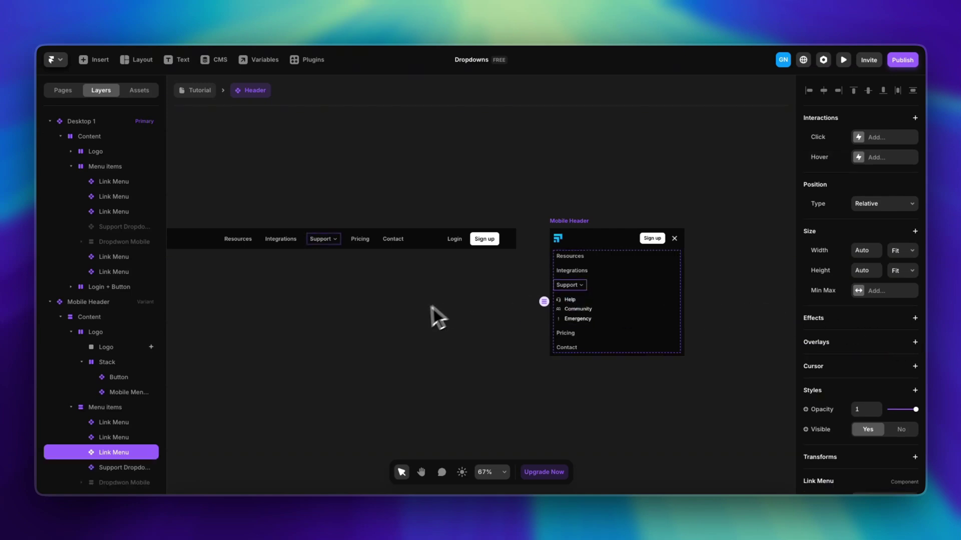
scroll(433, 308, "left", 3)
left_click(399, 256)
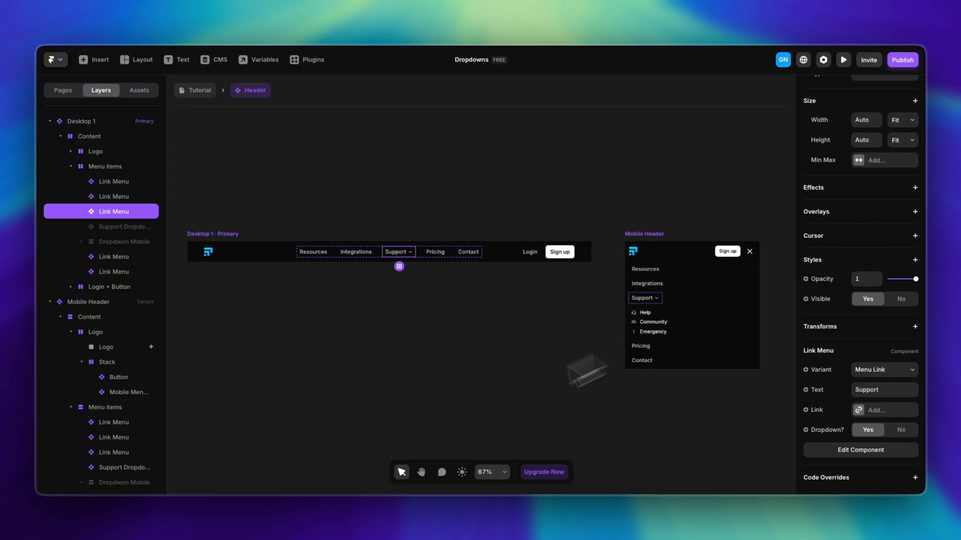
key("ctrl+z")
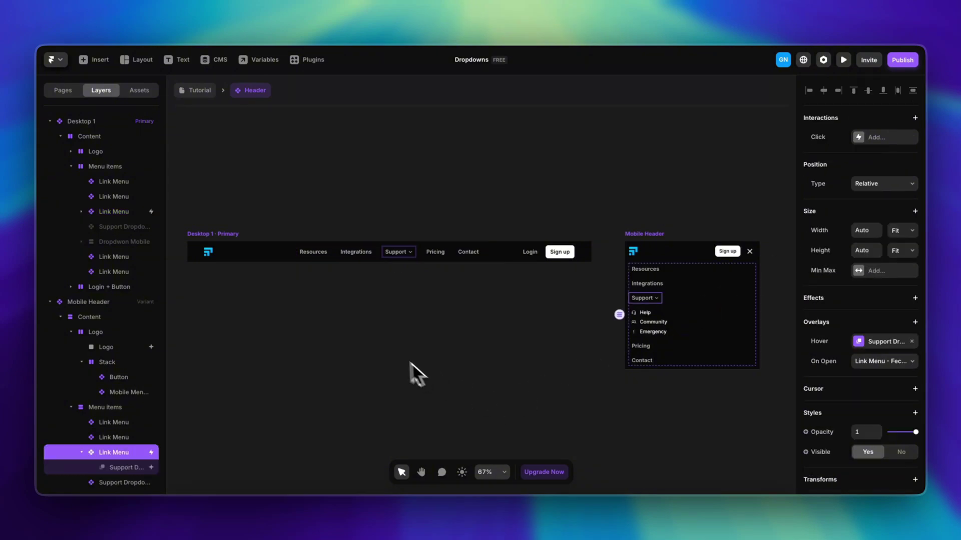
Step: Duplicate the Support link in the Desktop 1 header and remove the hover overlay from the copy
left_click(395, 354)
scroll(378, 344, "right", 3)
scroll(377, 344, "up", 2)
left_click(360, 276)
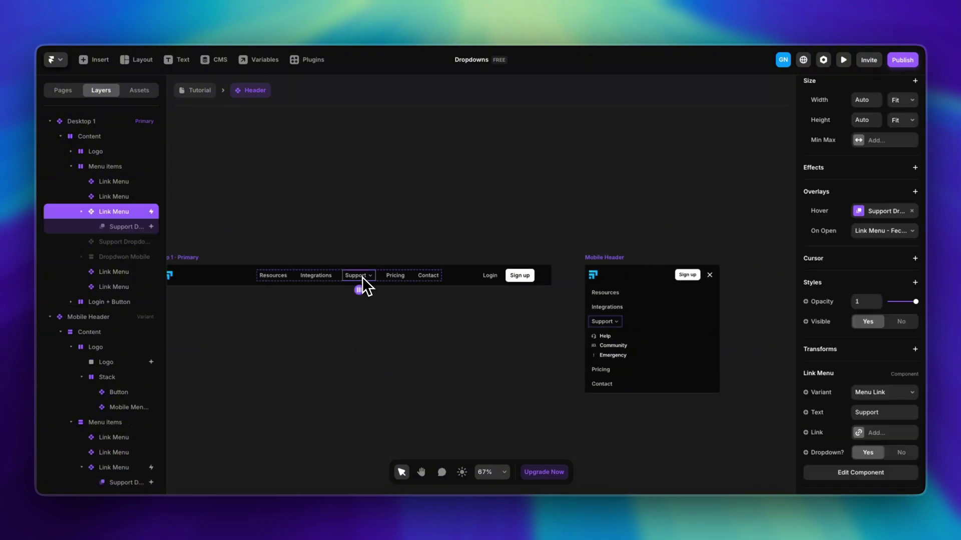
key("super+d")
scroll(362, 277, "up", 5)
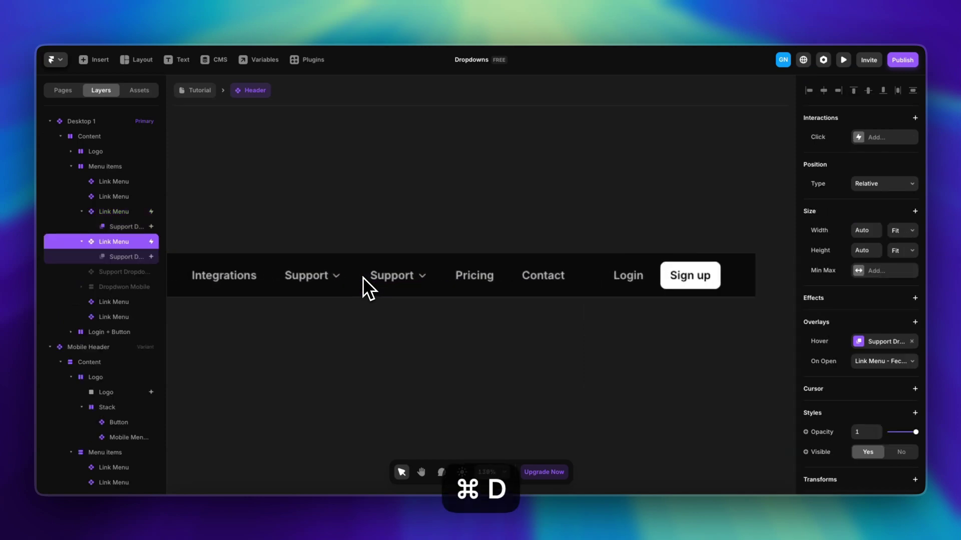
scroll(404, 290, "right", 4)
scroll(405, 290, "down", 1)
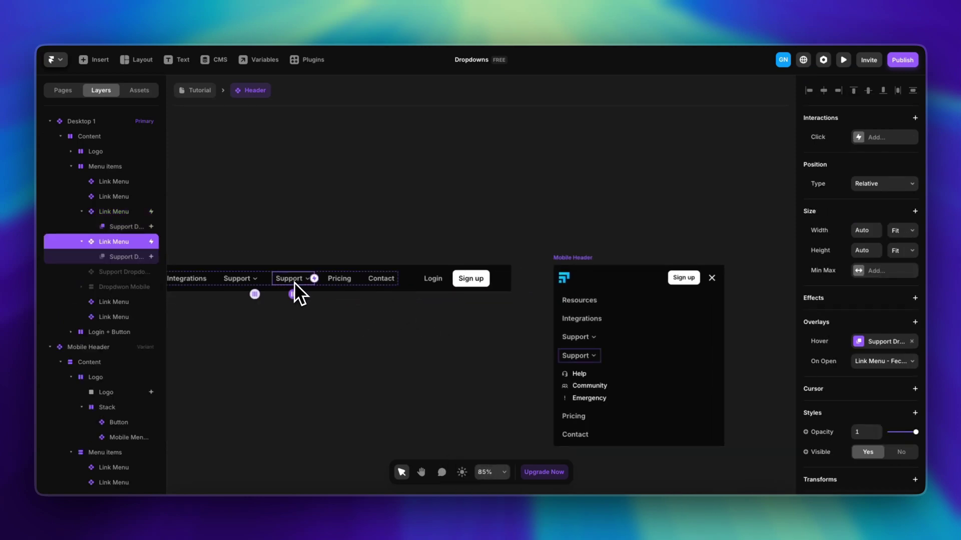
left_click(911, 342)
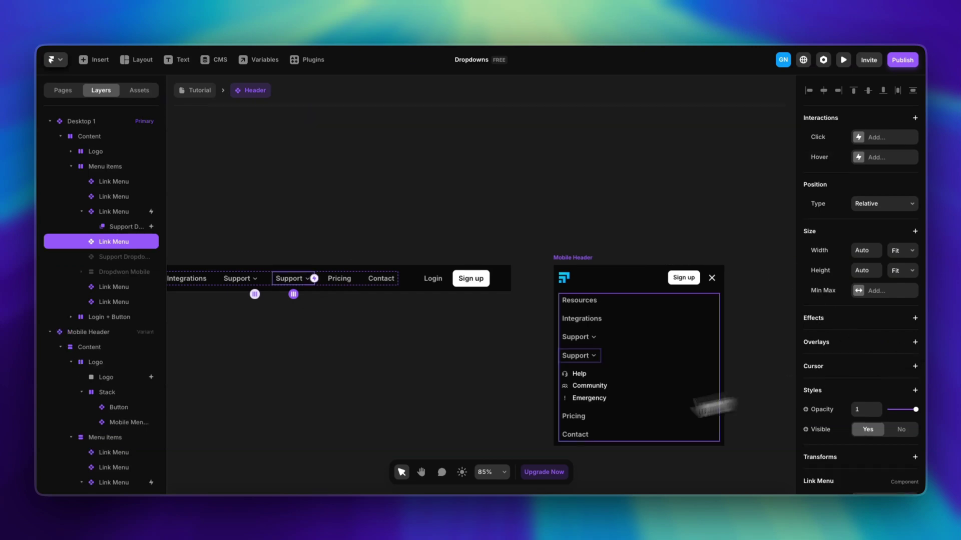
Step: Compare the overlay settings of the two Support links in the desktop header and their counterparts in the Mobile Header
scroll(350, 337, "up", 5)
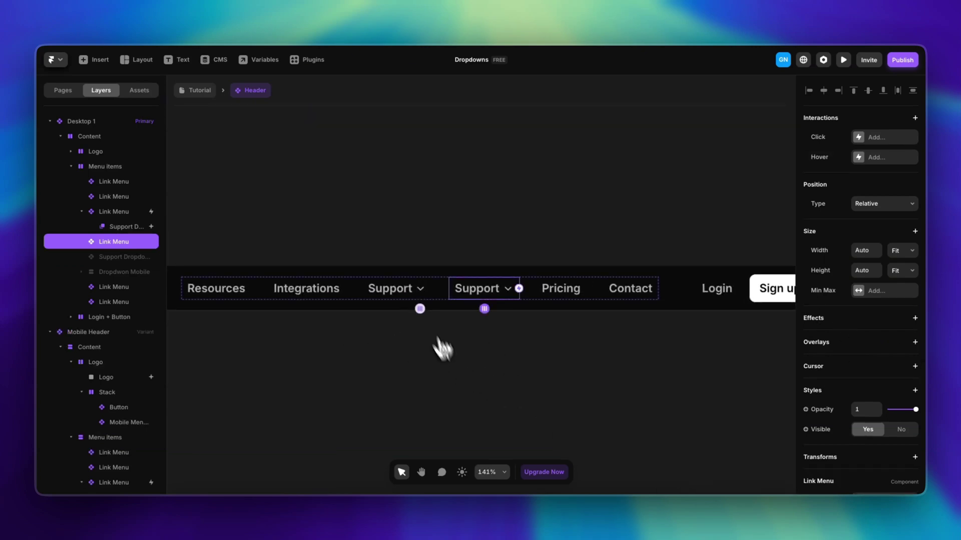
left_click(403, 296)
key("Tab")
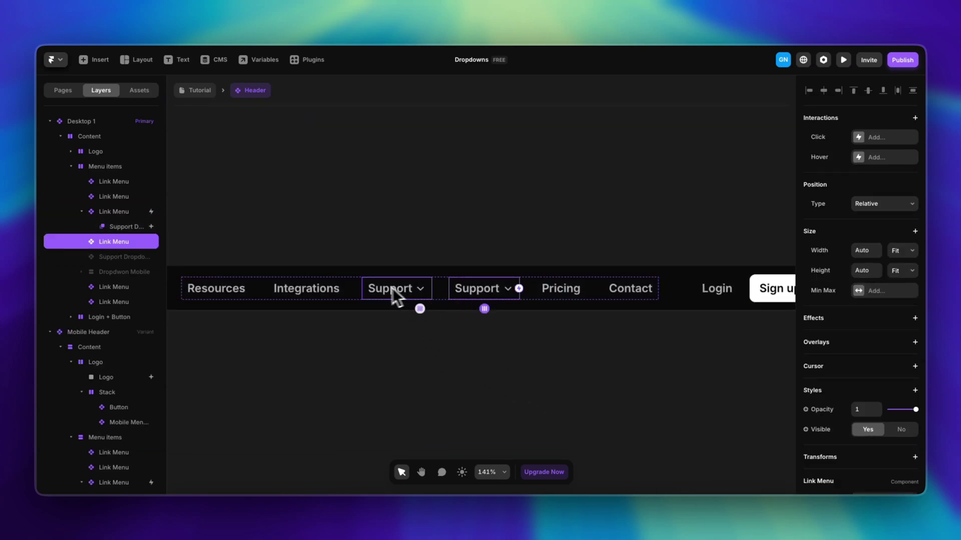
key("shift+Tab")
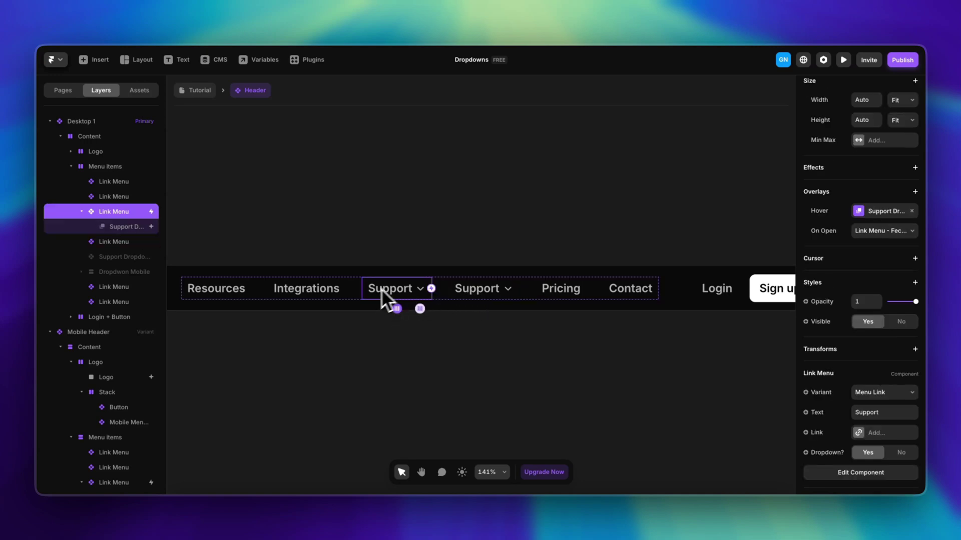
scroll(375, 292, "down", 3)
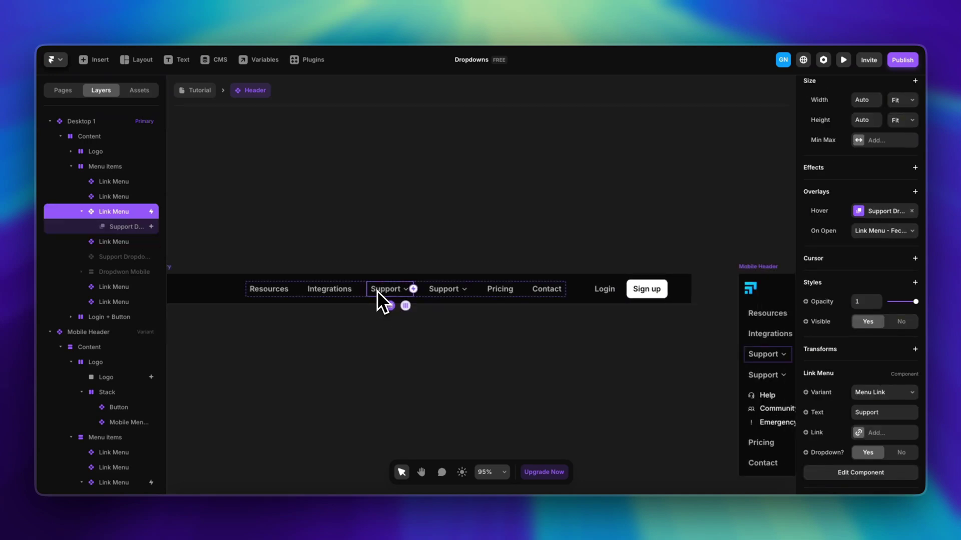
left_click(453, 287)
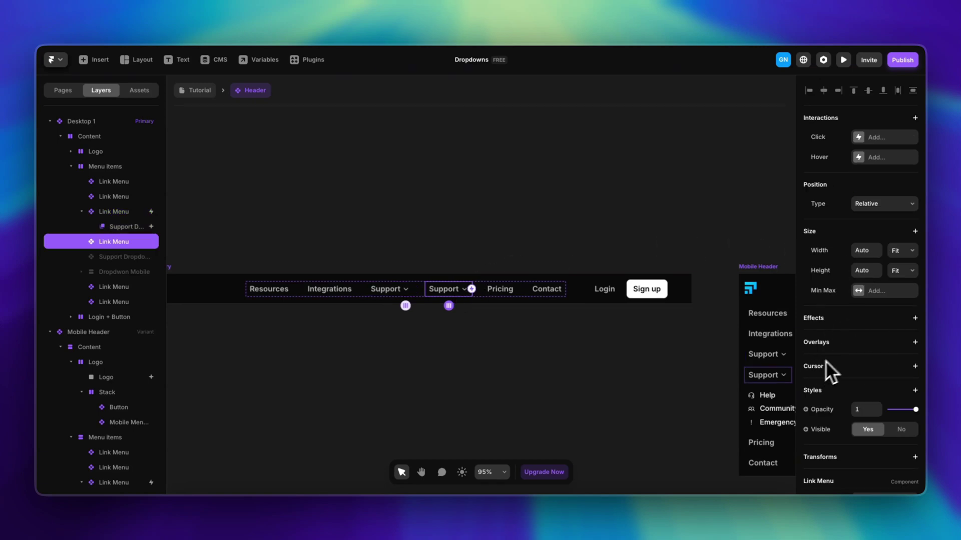
scroll(694, 392, "right", 10)
scroll(579, 386, "down", 3)
left_click_drag(489, 206, 728, 465)
scroll(431, 386, "left", 5)
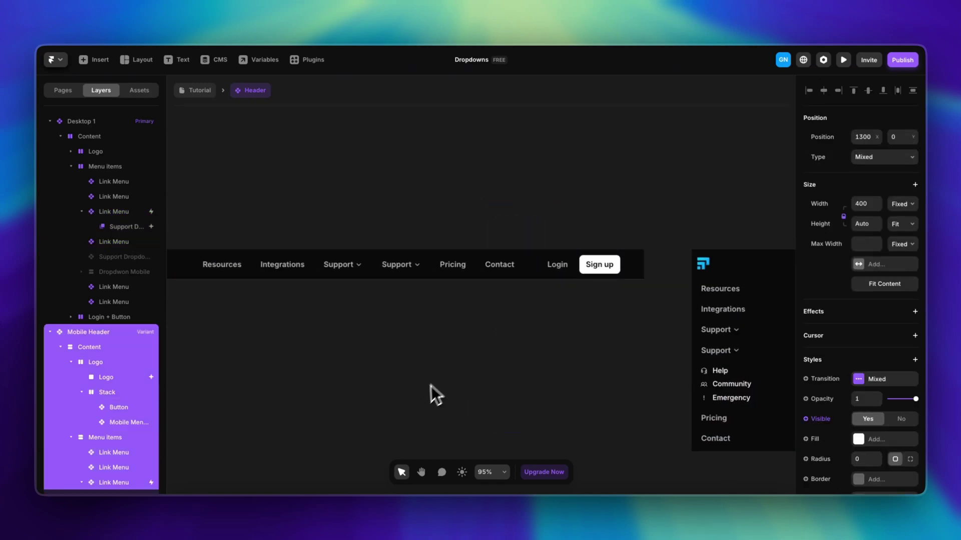
Step: Hide the duplicated Support link in the Desktop 1 variant by setting its visibility to No
left_click(403, 270)
scroll(880, 337, "down", 5)
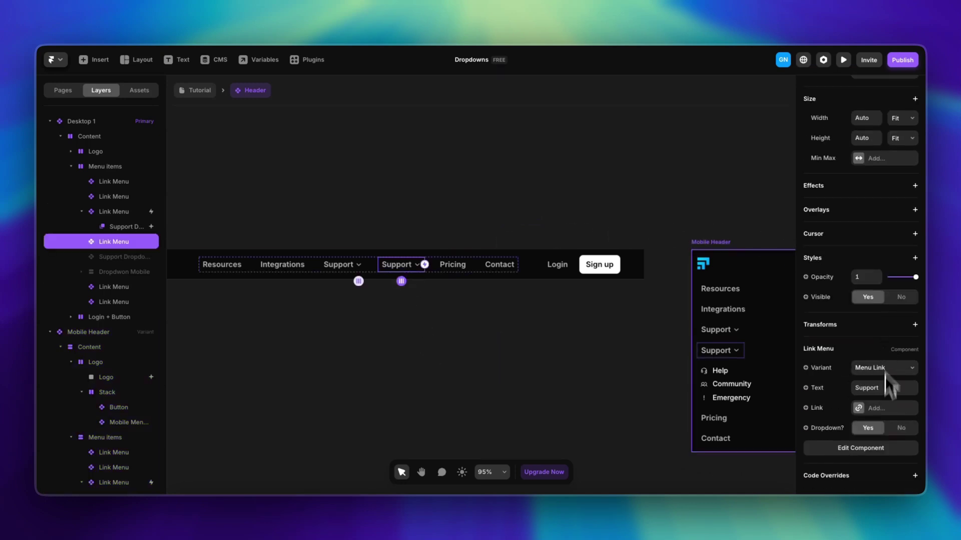
left_click(900, 298)
scroll(376, 336, "right", 10)
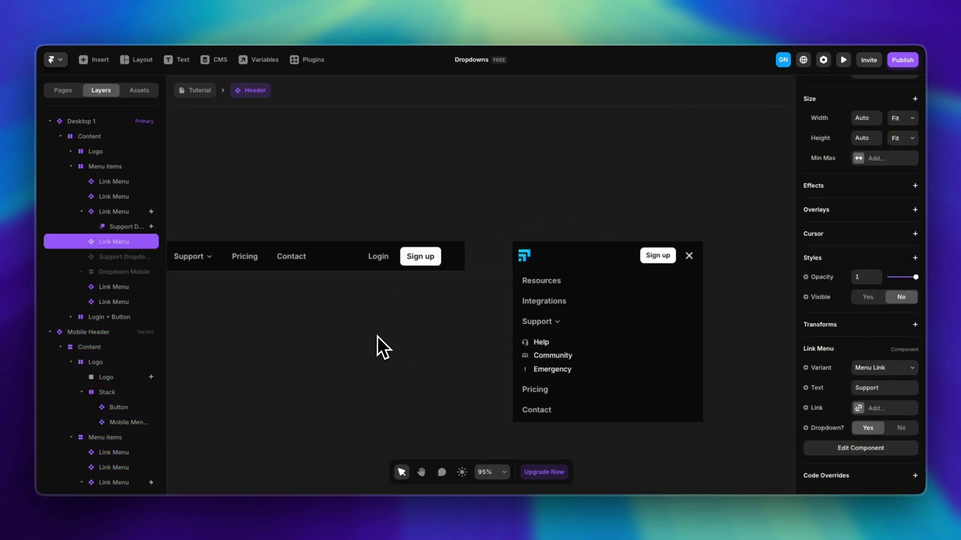
Step: Hide the original Support link that carries the hover overlay in the Mobile Header variant
scroll(580, 377, "up", 5)
scroll(600, 370, "down", 1)
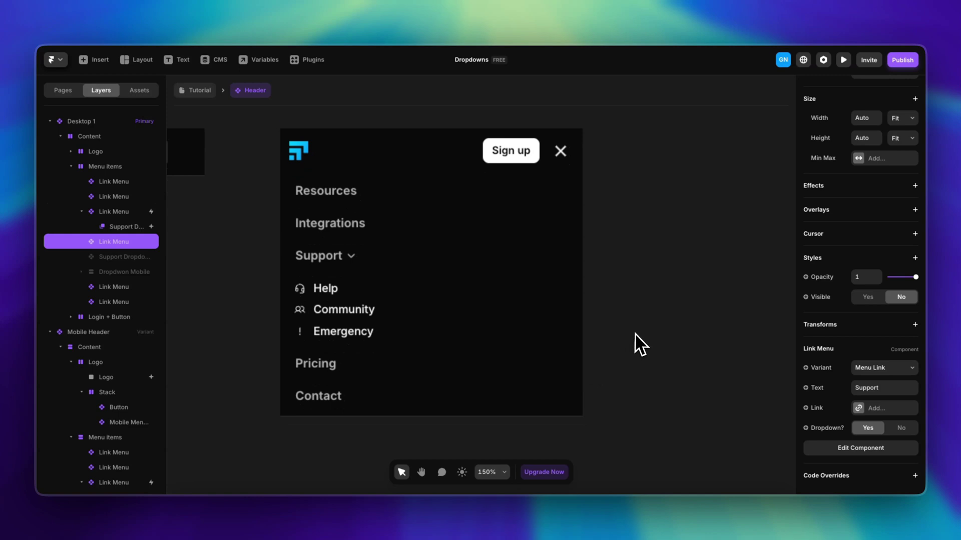
left_click(318, 261)
scroll(155, 310, "down", 5)
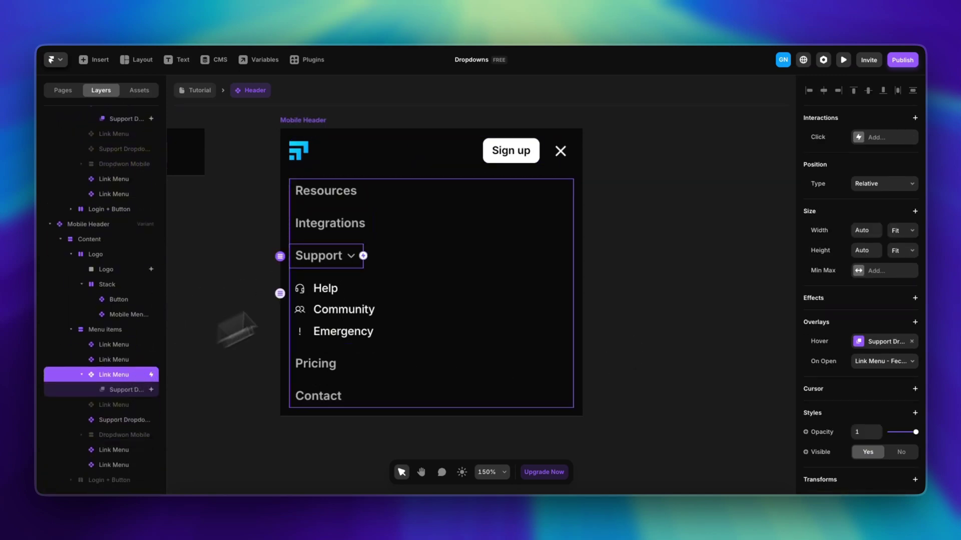
right_click(326, 259)
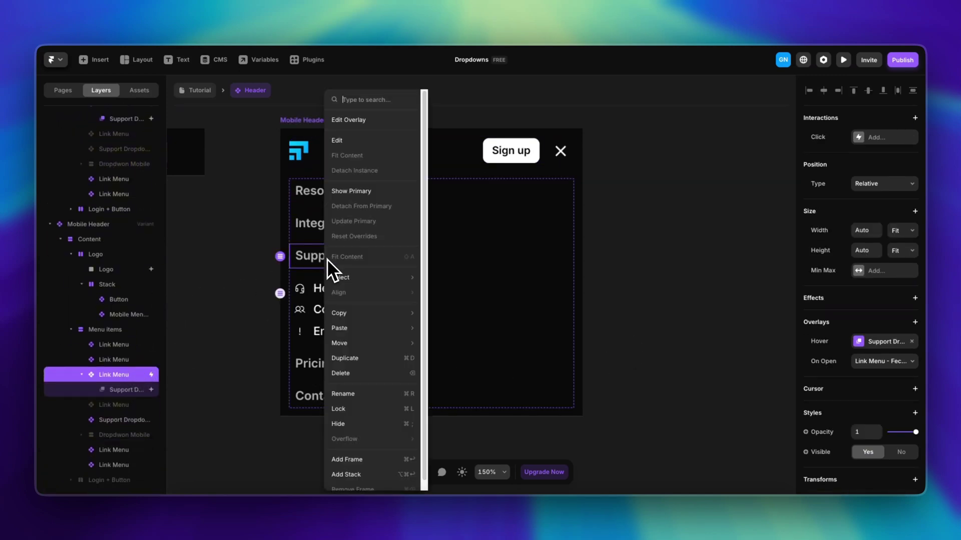
left_click(355, 421)
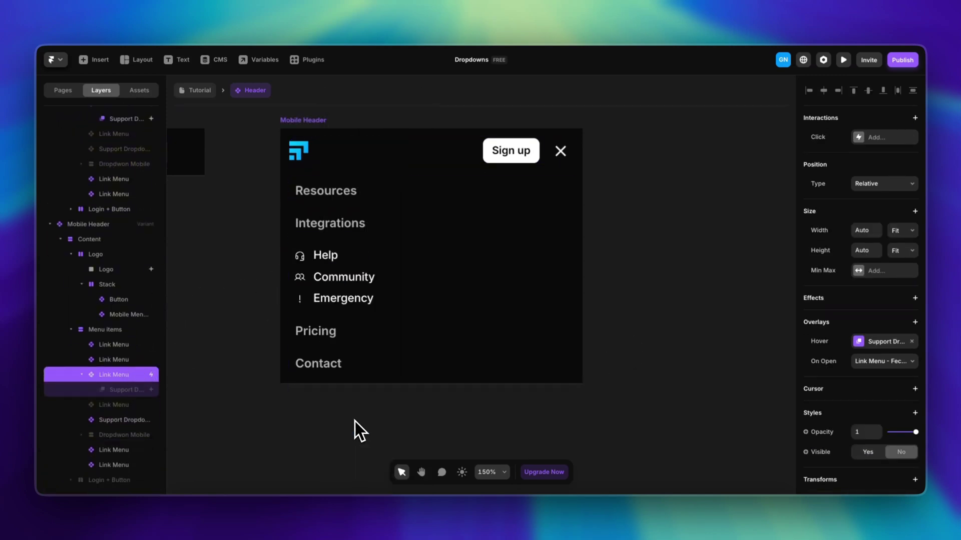
Step: Show the duplicated Support link without an overlay in the Mobile Header's Menu items
left_click(142, 405)
right_click(139, 407)
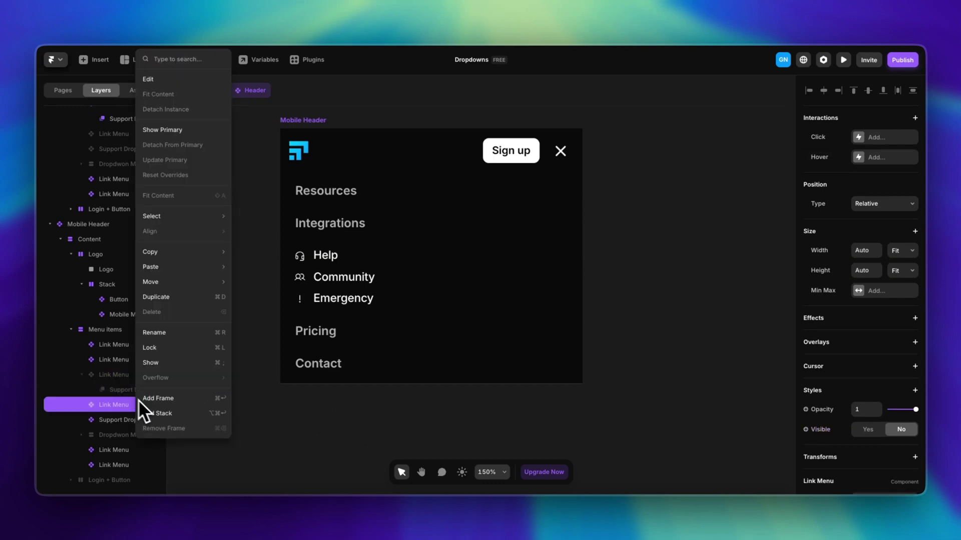
left_click(172, 365)
scroll(307, 263, "down", 3)
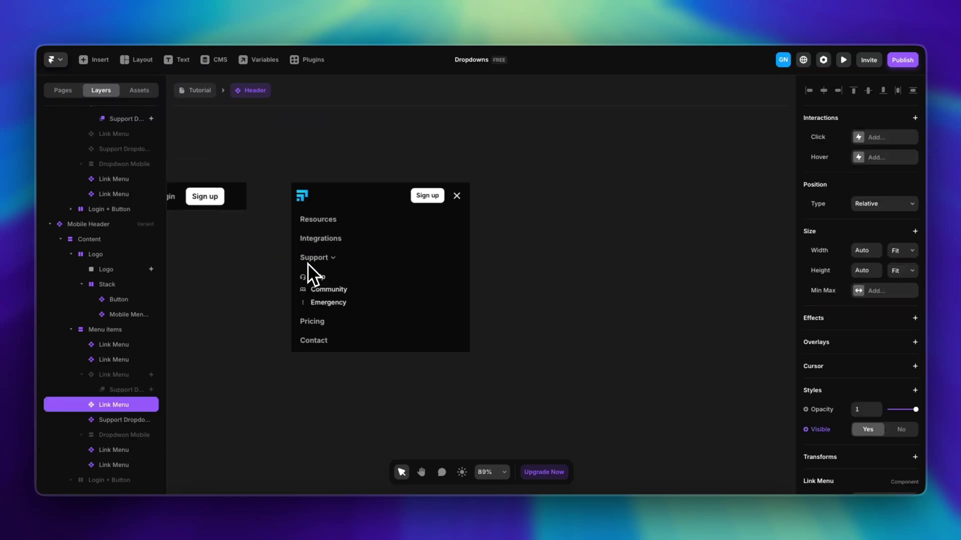
Step: Wrap the Mobile Header's visible Support link and Support Dropdown in a new stack and align its contents to the left
scroll(329, 308, "up", 3)
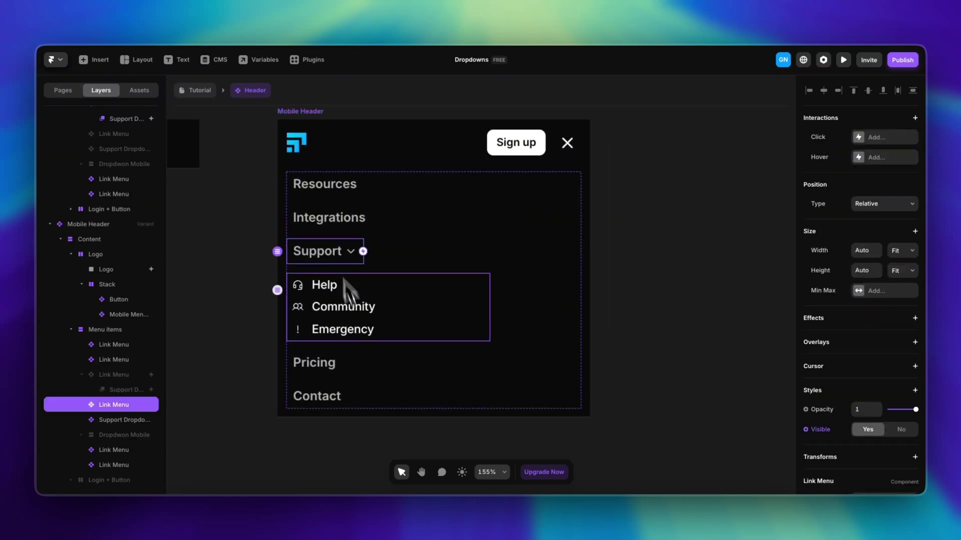
left_click(380, 304, "shift")
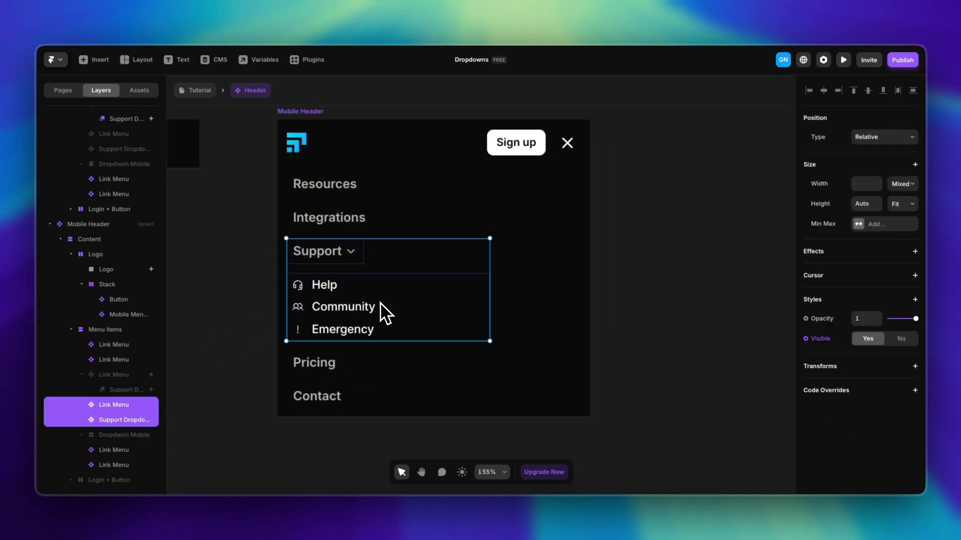
right_click(347, 297)
left_click(390, 353)
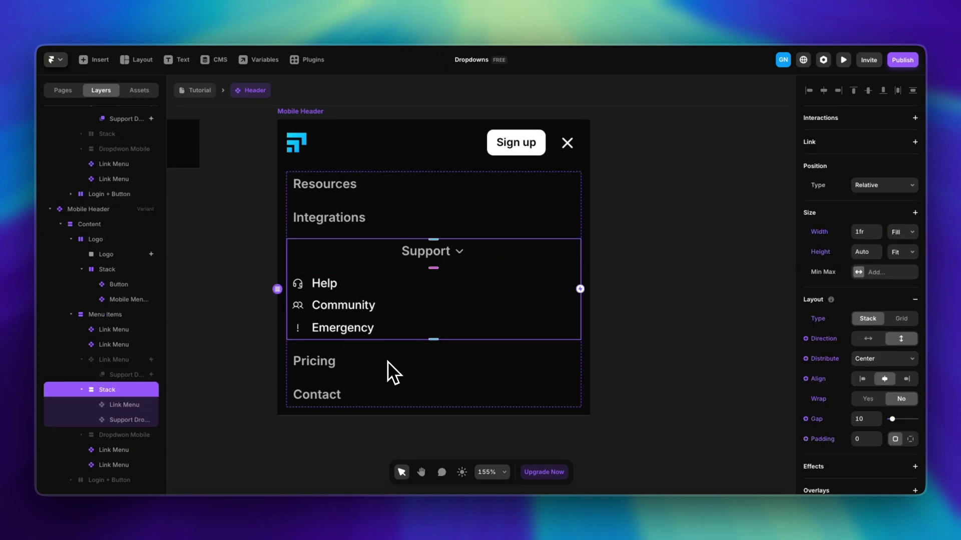
left_click(861, 379)
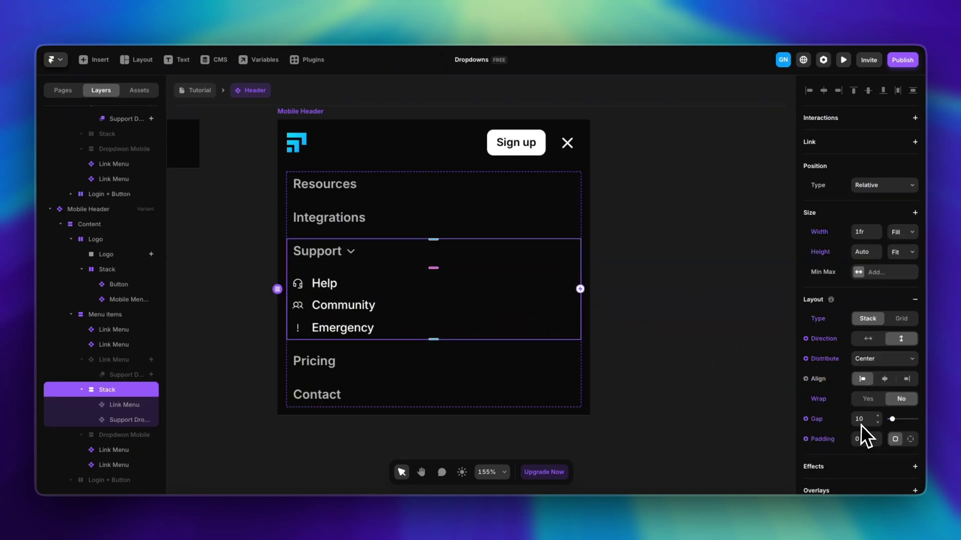
Step: Set the gap of the stack holding the Support link and Support Dropdown in the Mobile Header to 4
left_click(877, 422)
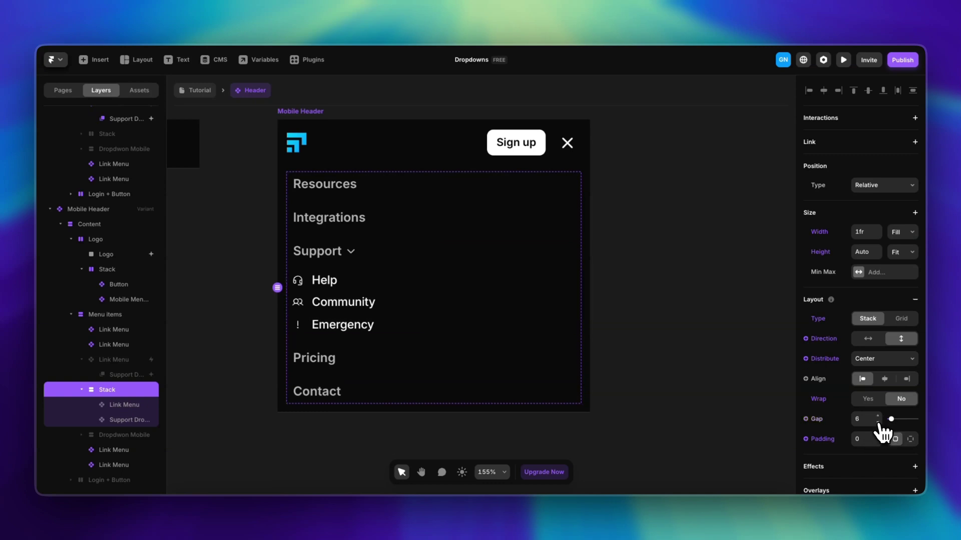
left_click(877, 421)
left_click(877, 421)
left_click(663, 335)
scroll(650, 335, "down", 2)
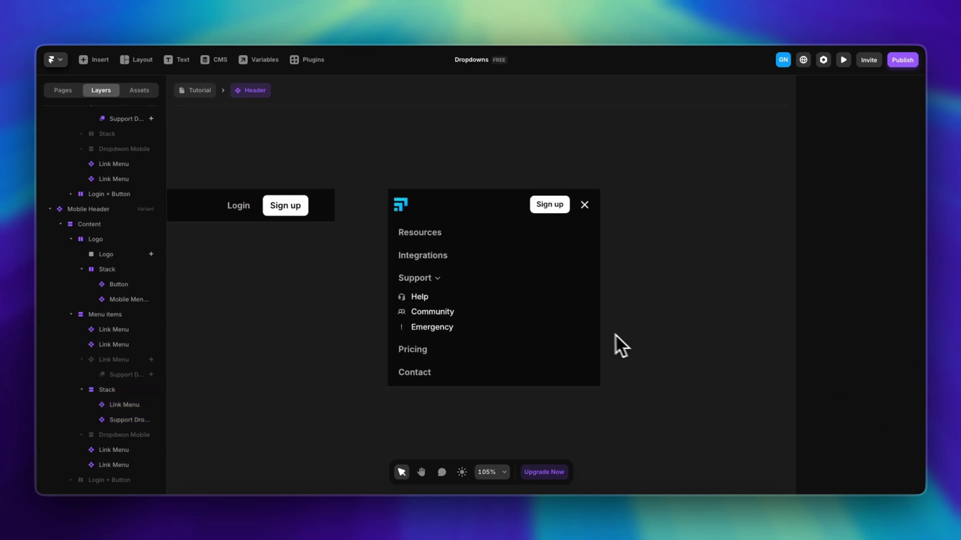
scroll(551, 332, "right", 3)
scroll(519, 332, "up", 2)
left_click(414, 250)
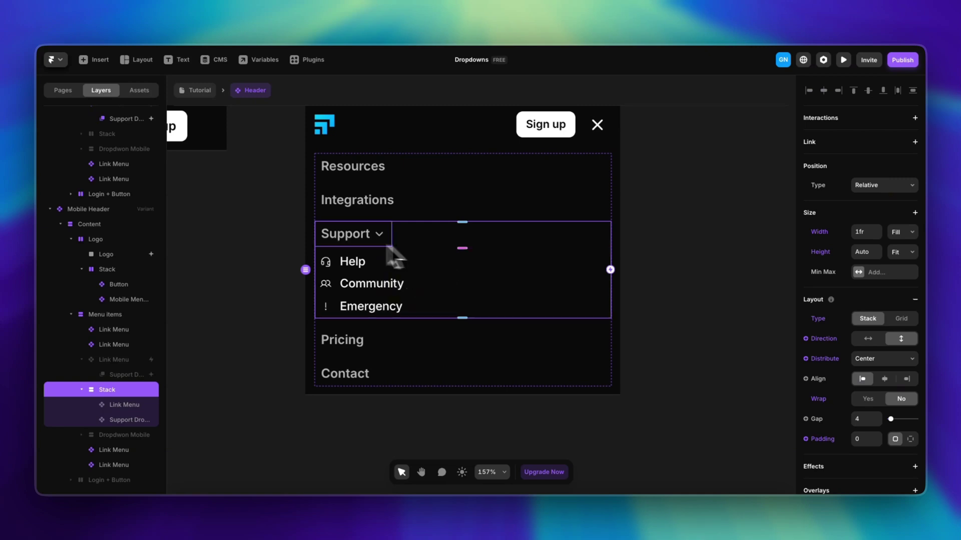
scroll(311, 284, "down", 3)
scroll(311, 285, "down", 2)
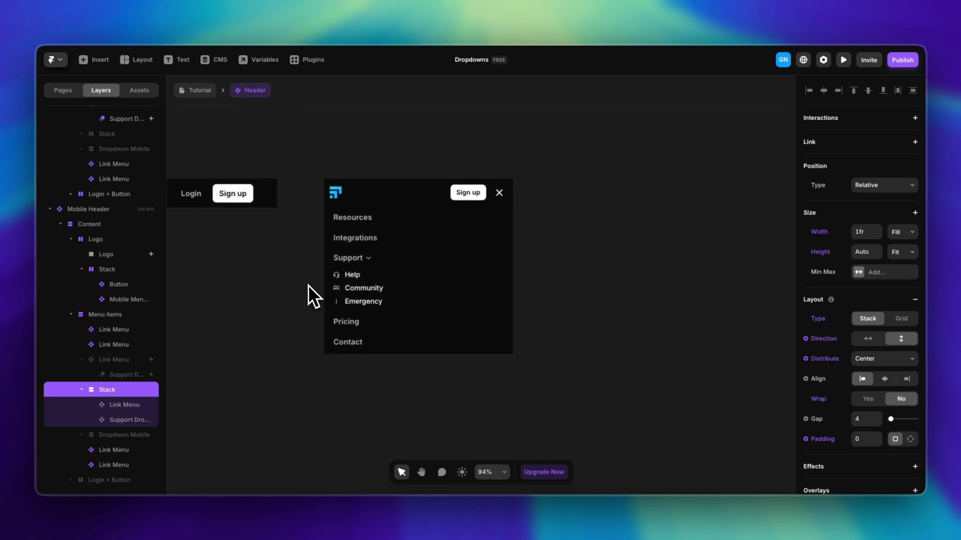
left_click(303, 316)
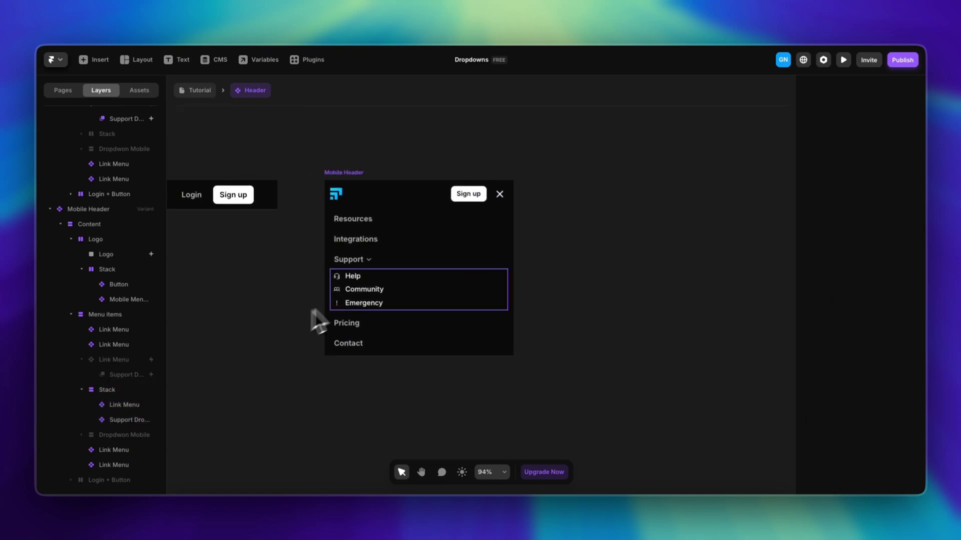
Step: Rename the Mobile Header stack that wraps the Support link and its submenu as Dropdown
right_click(383, 267)
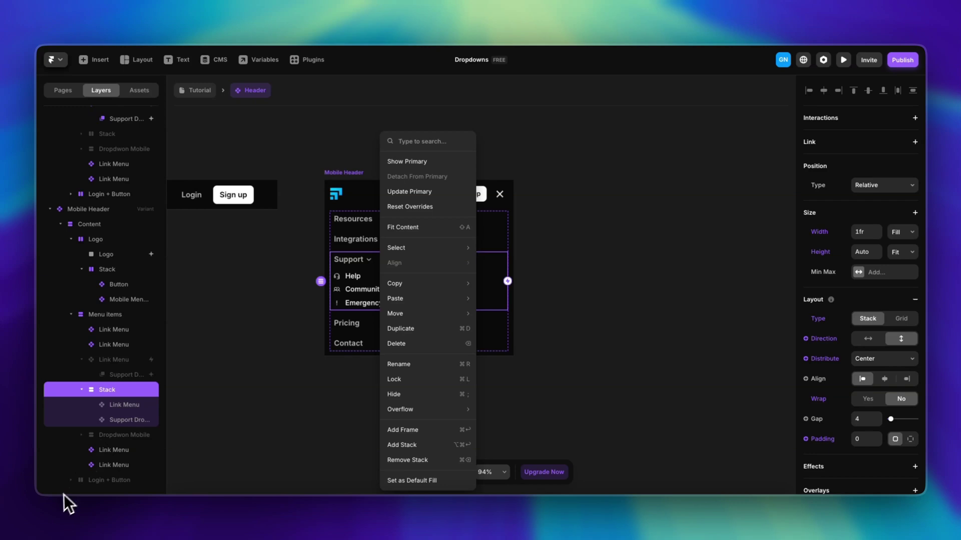
double_click(109, 393)
type("Dropd")
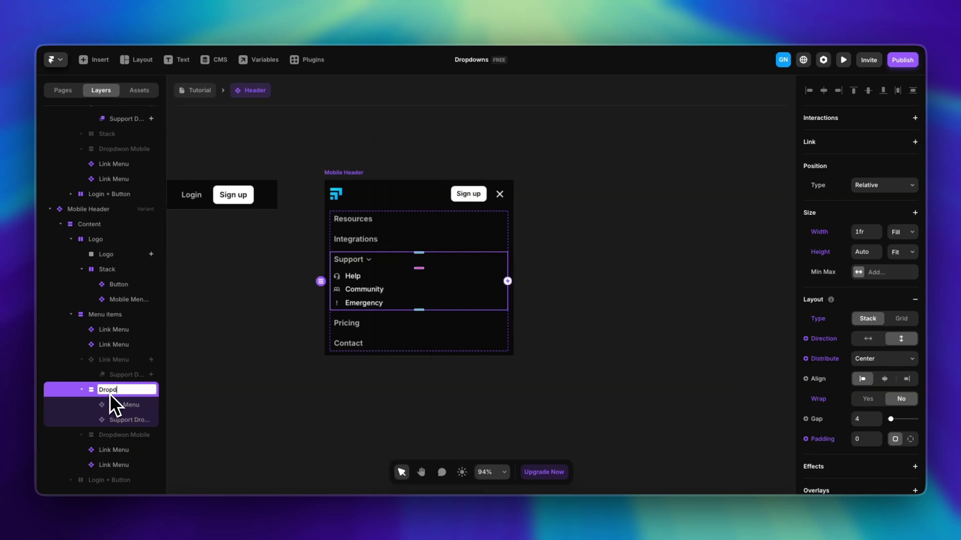
type("own")
key("Return")
Step: Create a component named Dropdown Mobile from the hidden Dropdown stack in the Desktop 1 variant
scroll(115, 257, "up", 2)
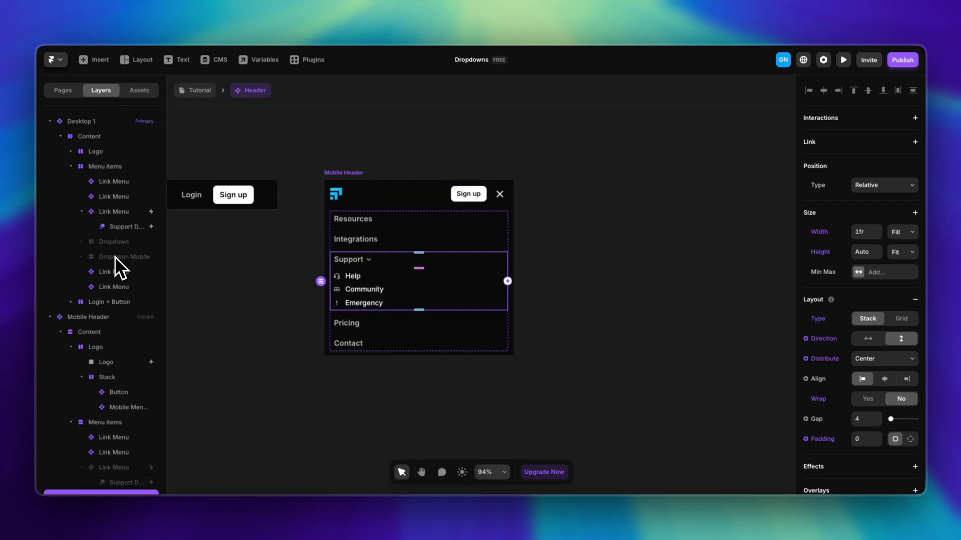
left_click(115, 241)
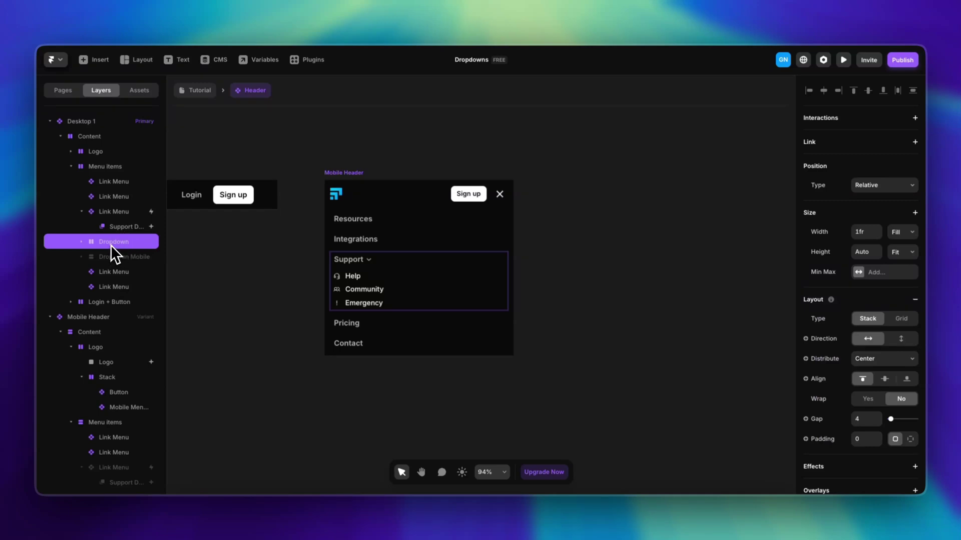
right_click(110, 244)
left_click(166, 193)
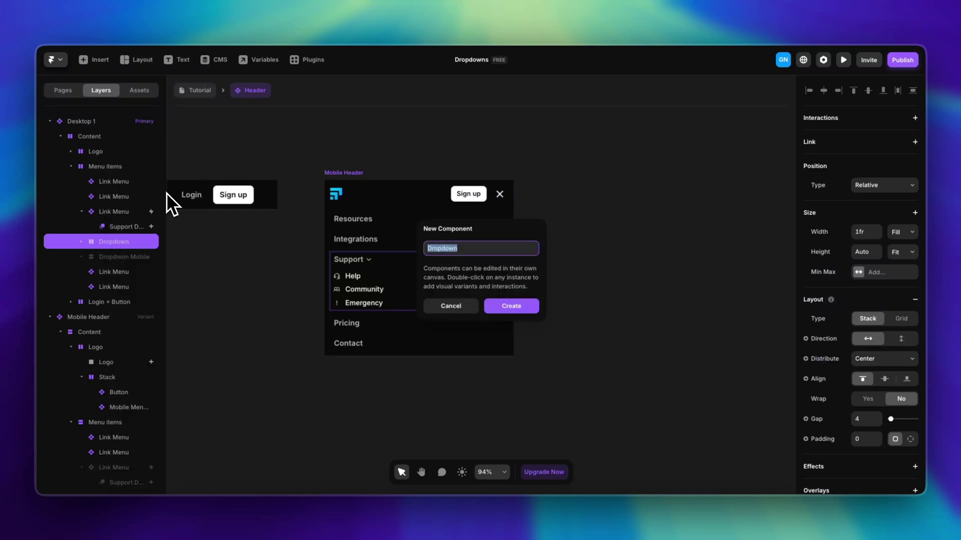
type("Mobile")
key("Return")
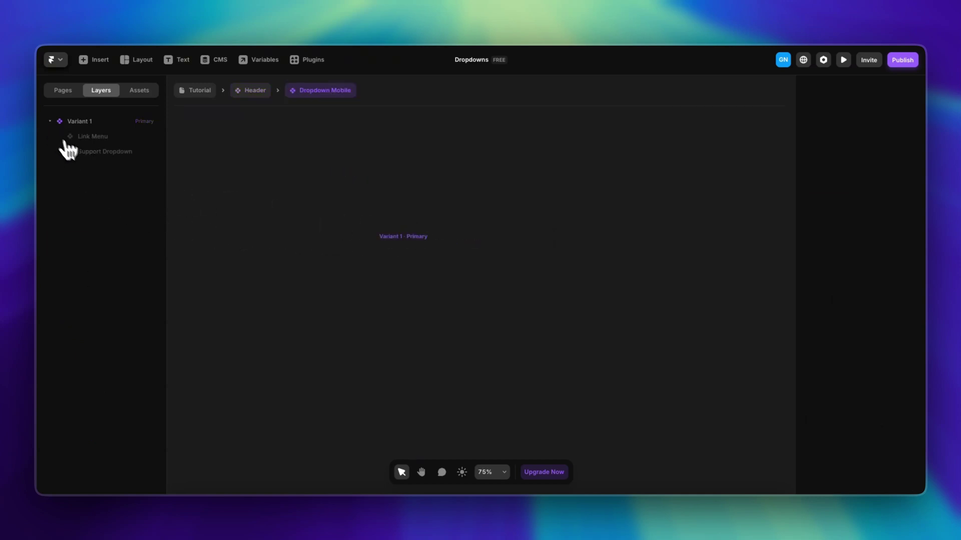
Step: Show the hidden Link Menu and Support Dropdown layers inside the Dropdown Mobile component
left_click(90, 137)
left_click(98, 151, "shift")
right_click(97, 155)
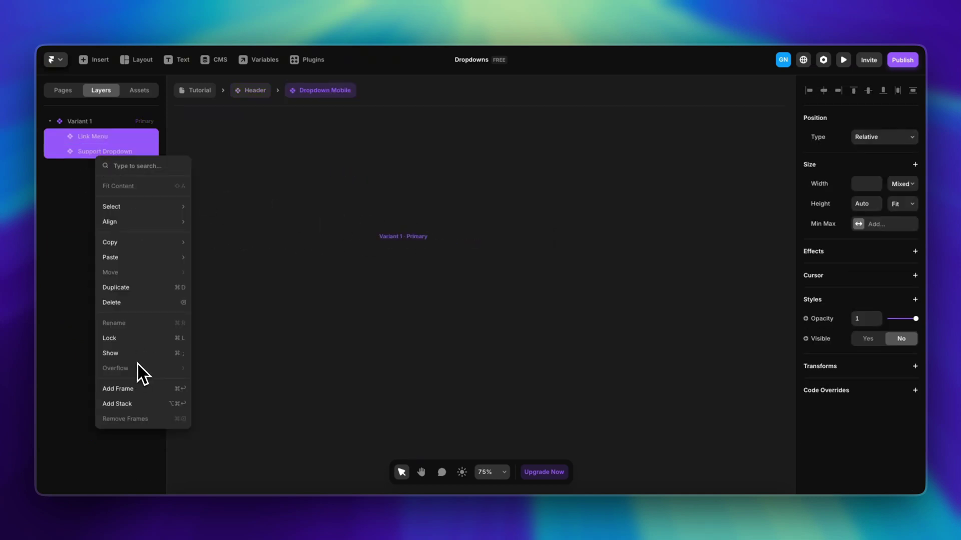
left_click(113, 353)
left_click(103, 343)
scroll(393, 300, "right", 3)
scroll(311, 315, "up", 5)
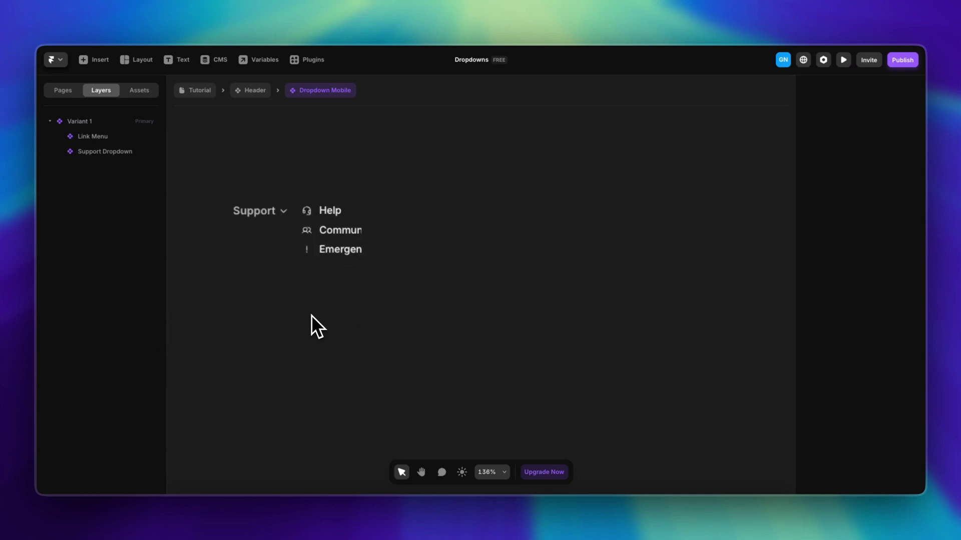
scroll(311, 316, "up", 2)
Step: Set the stack direction of Dropdown Mobile's primary variant to vertical
left_click(331, 217)
scroll(880, 328, "down", 1)
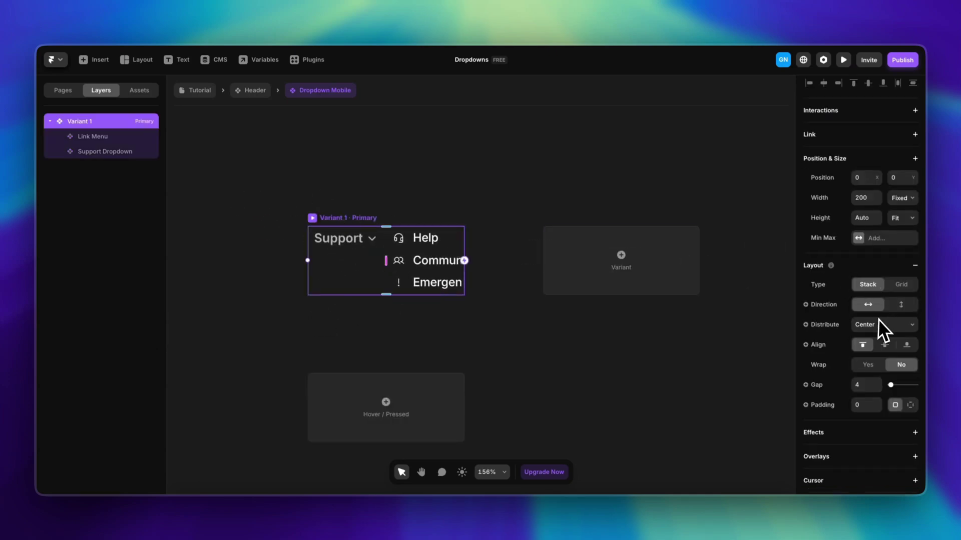
scroll(882, 328, "down", 2)
left_click(901, 206)
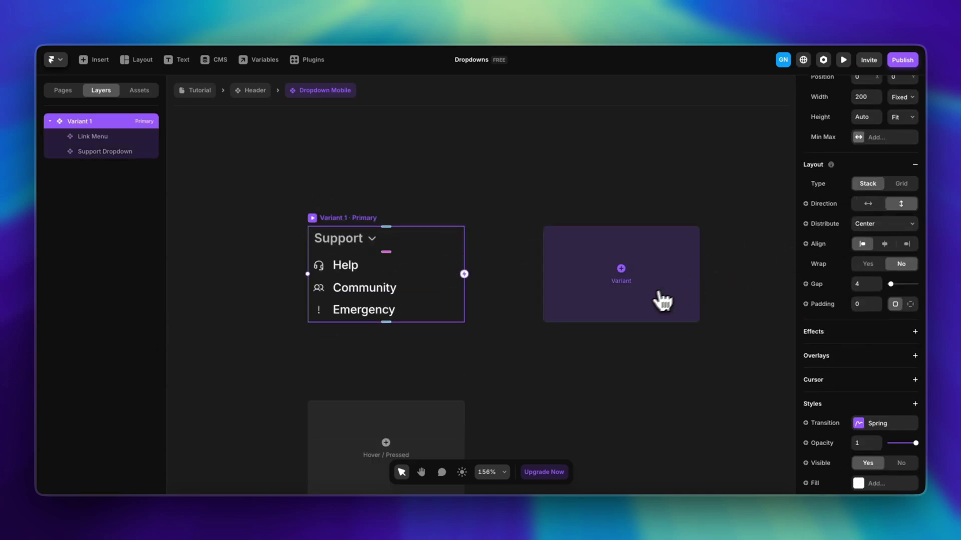
left_click(331, 244)
scroll(347, 248, "up", 2)
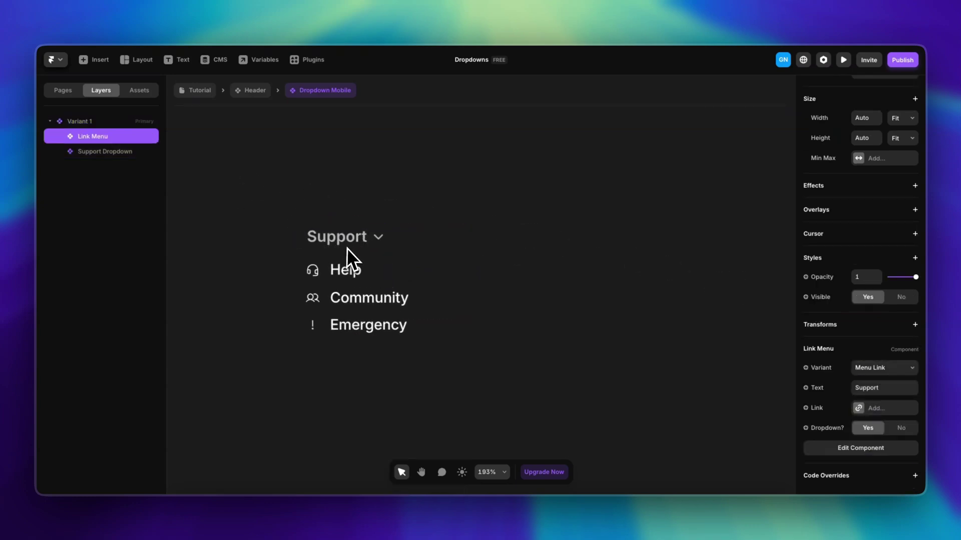
scroll(347, 248, "up", 1)
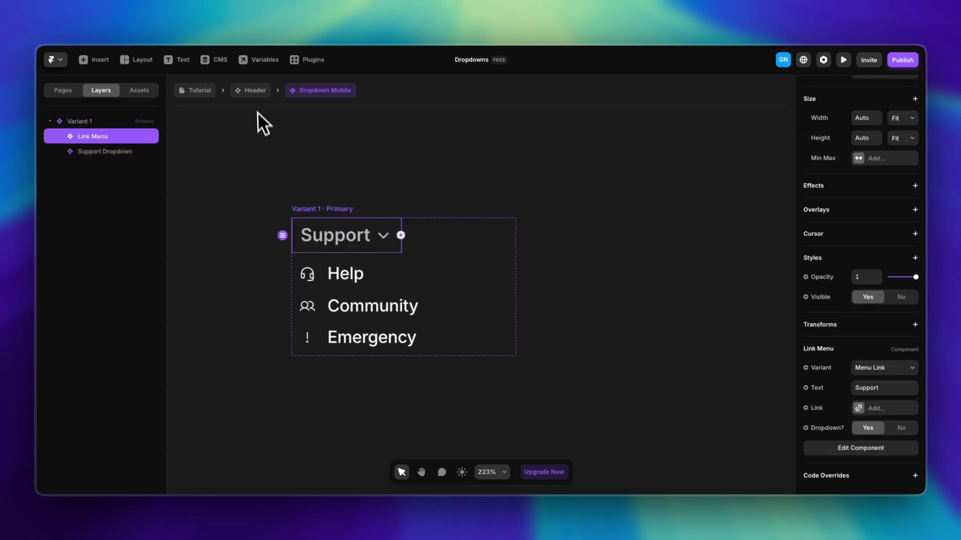
Step: Return to the Header component and set the Mobile Header's Resources, Integrations, Pricing and Contact links to the Link Menu Mobile variant
left_click(255, 93)
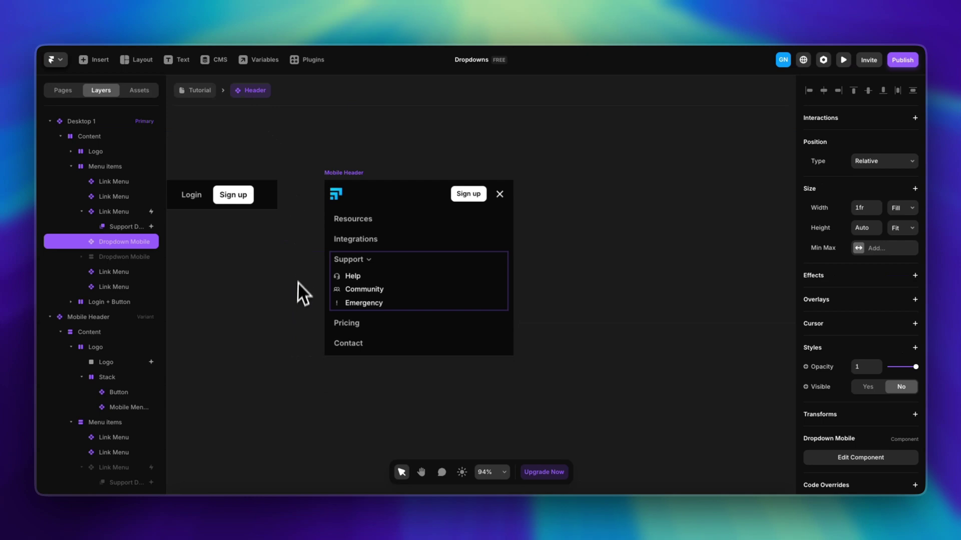
left_click(351, 334)
left_click(346, 322, "shift")
left_click(357, 240, "shift")
left_click(353, 218, "shift")
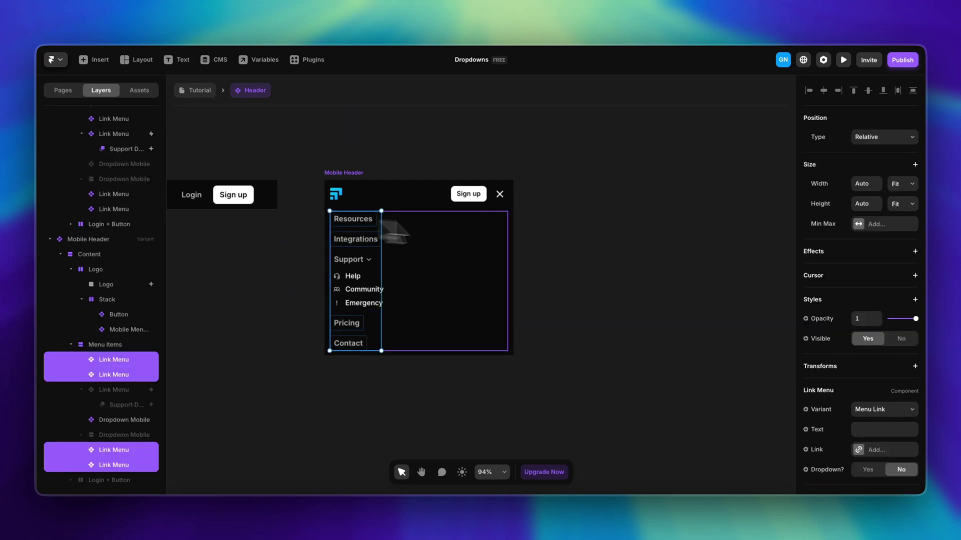
scroll(845, 348, "down", 1)
left_click(881, 391)
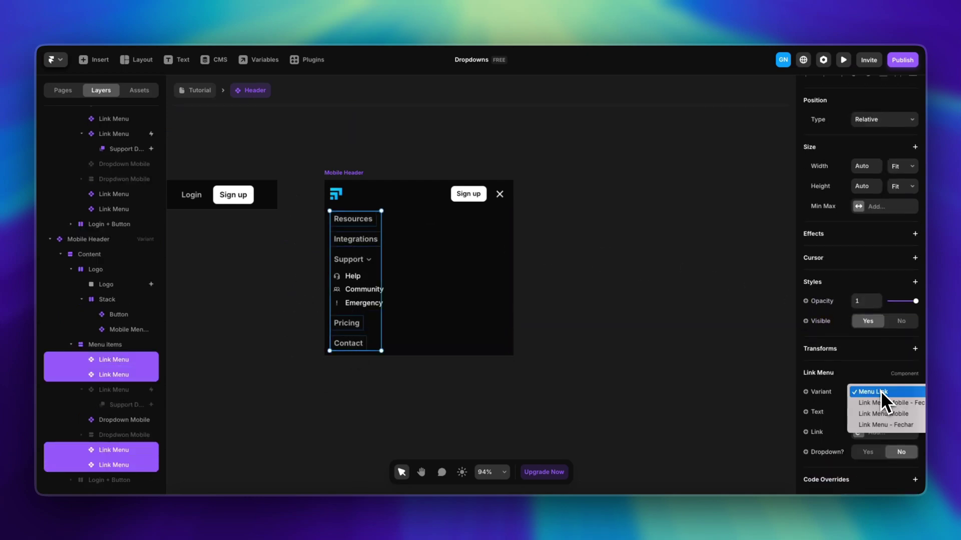
left_click(884, 414)
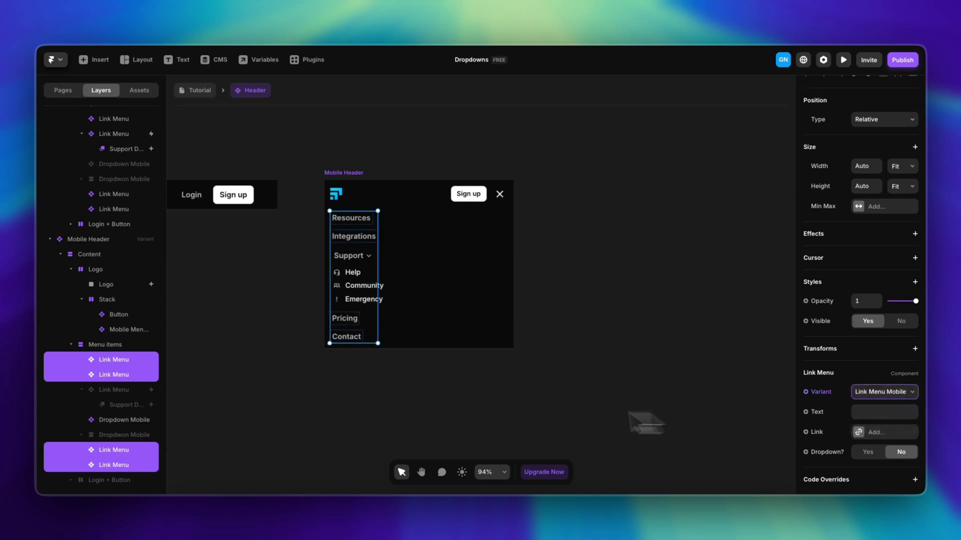
left_click(557, 389)
Step: Open the Dropdown Mobile component and set its Support link to the Link Menu Mobile variant
double_click(365, 264)
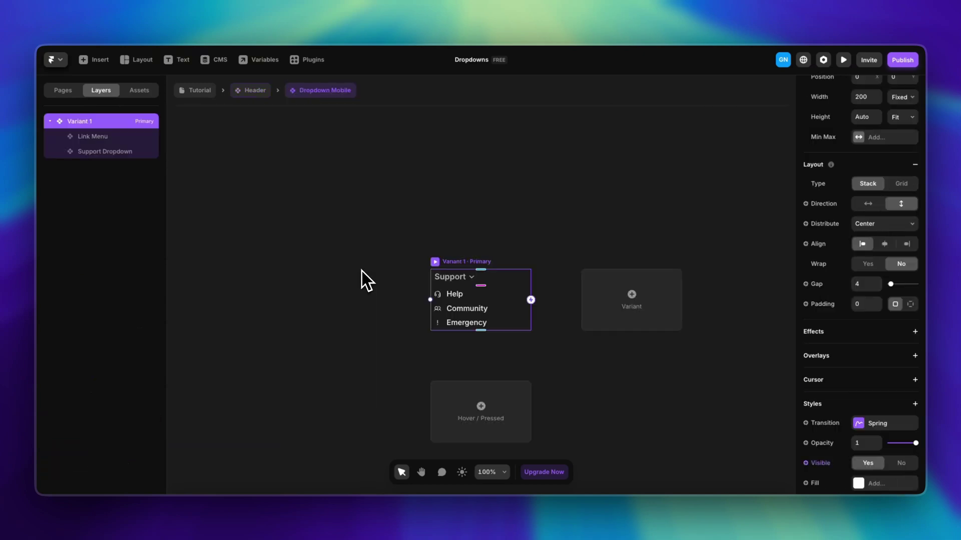
left_click(445, 284)
left_click(888, 369)
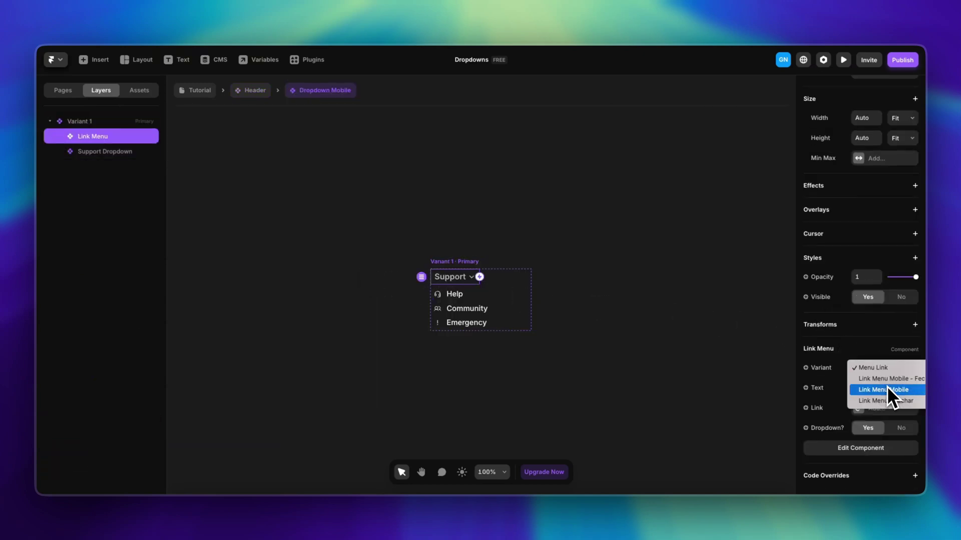
left_click(886, 389)
left_click(421, 335)
Step: Add a second variant to Dropdown Mobile and hide the Support Dropdown in it
scroll(421, 334, "down", 3)
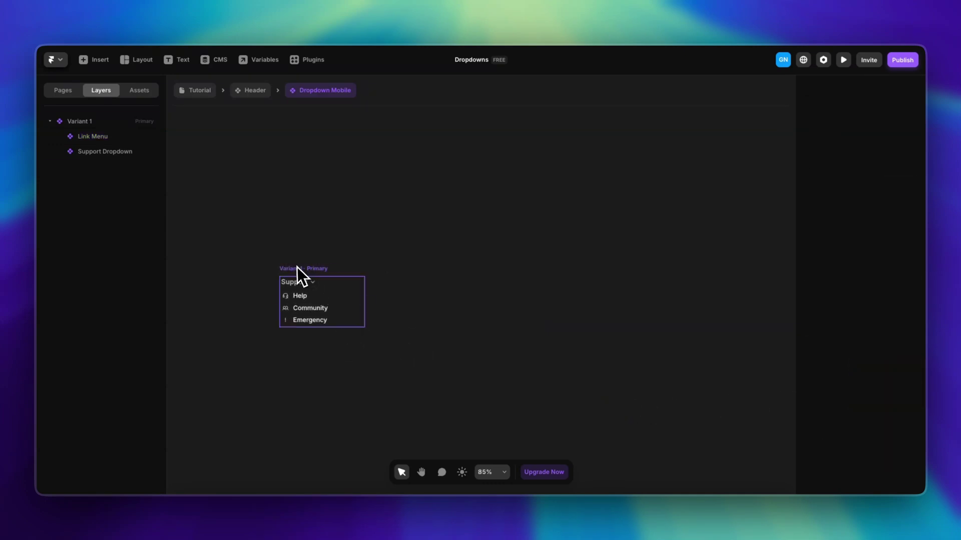
left_click(298, 267)
left_click(460, 301)
scroll(475, 301, "up", 5)
scroll(476, 300, "right", 3)
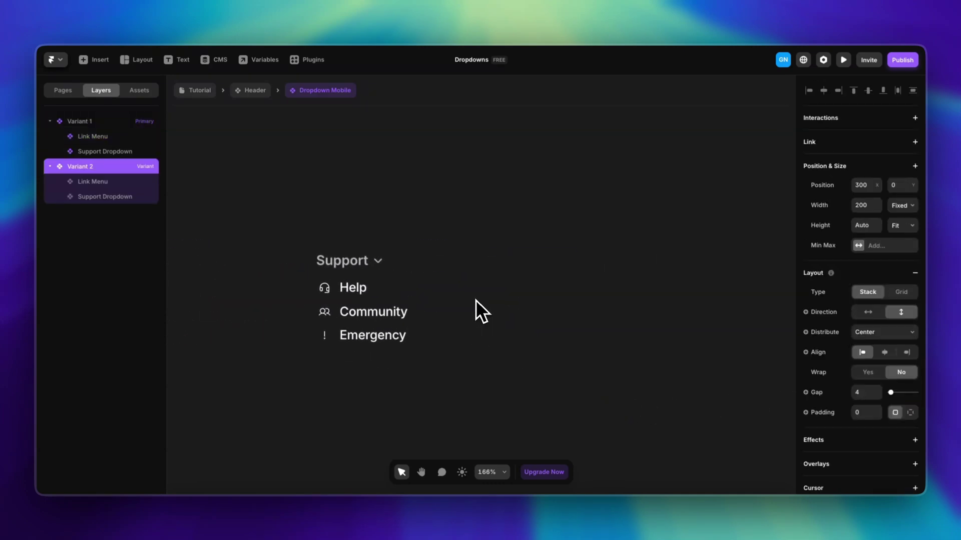
key("shift+0")
left_click(430, 312)
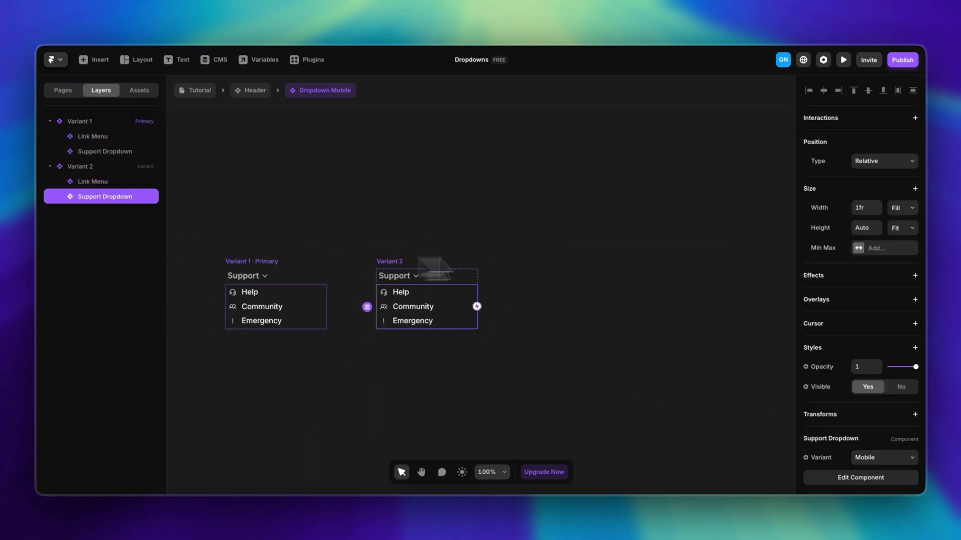
left_click(900, 387)
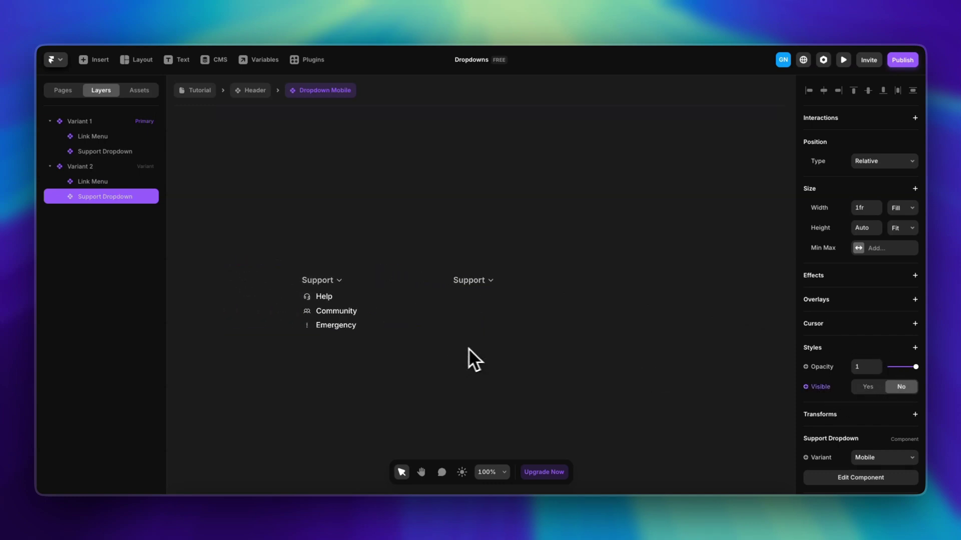
Step: Set the Support link in Variant 1 of Dropdown Mobile to the Link Menu Mobile - Fechar variant
scroll(467, 347, "up", 5)
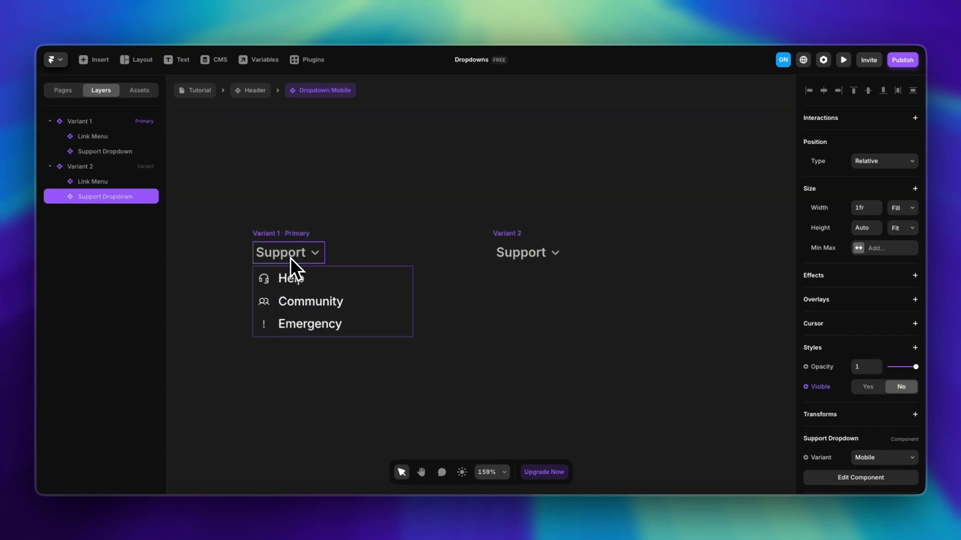
left_click(290, 257)
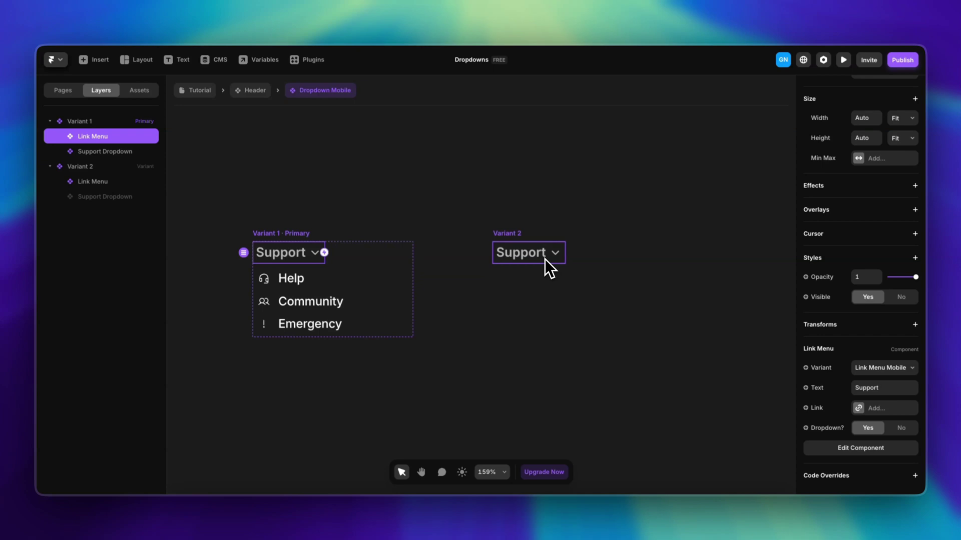
left_click(545, 260)
left_click(297, 255)
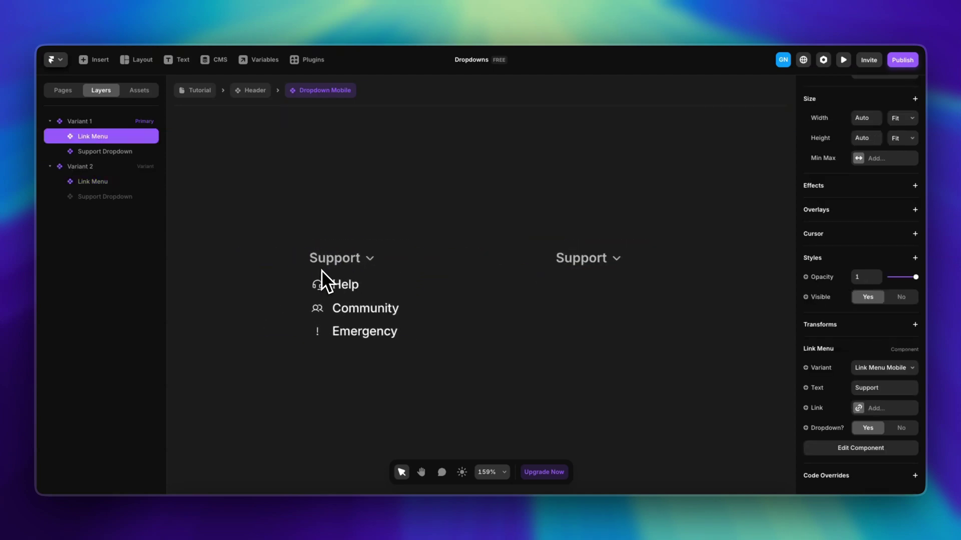
scroll(321, 270, "up", 5)
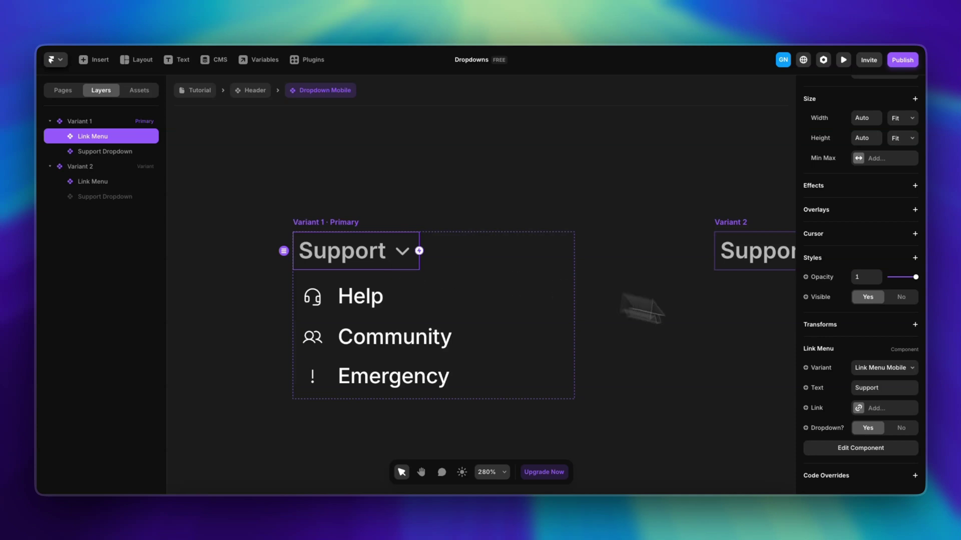
left_click(878, 370)
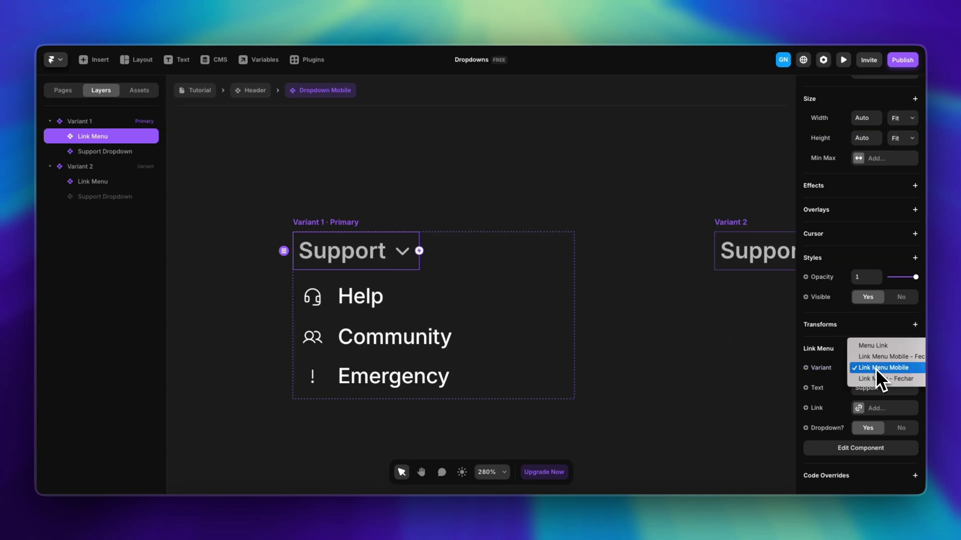
left_click(883, 361)
Step: Set the Support link in Variant 2 of Dropdown Mobile to the Link Menu Mobile variant
scroll(677, 359, "down", 4)
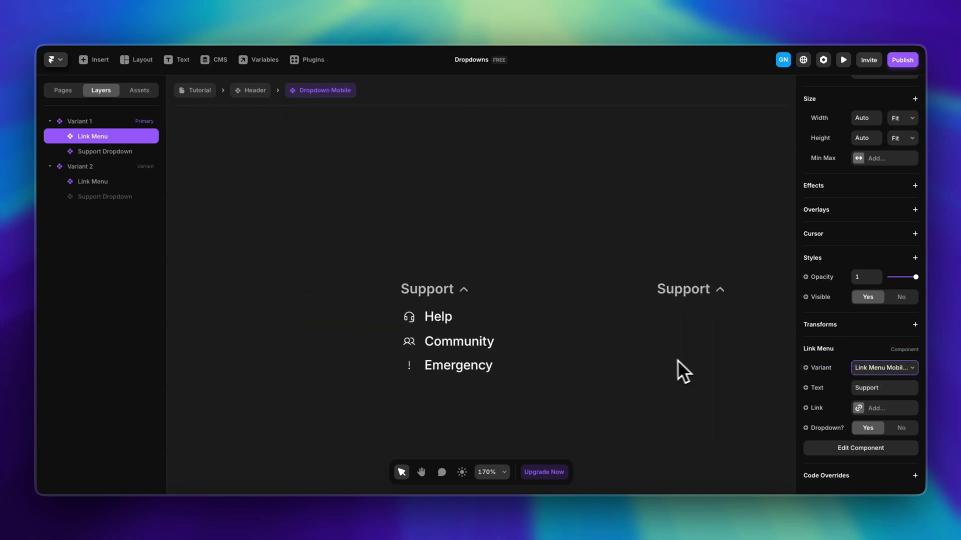
scroll(677, 359, "right", 3)
left_click(542, 293)
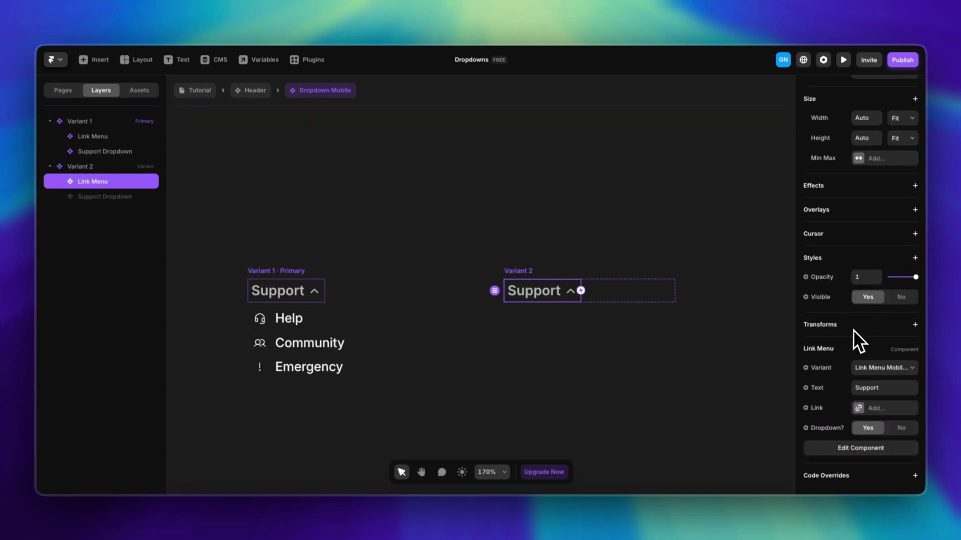
left_click(893, 370)
left_click(893, 376)
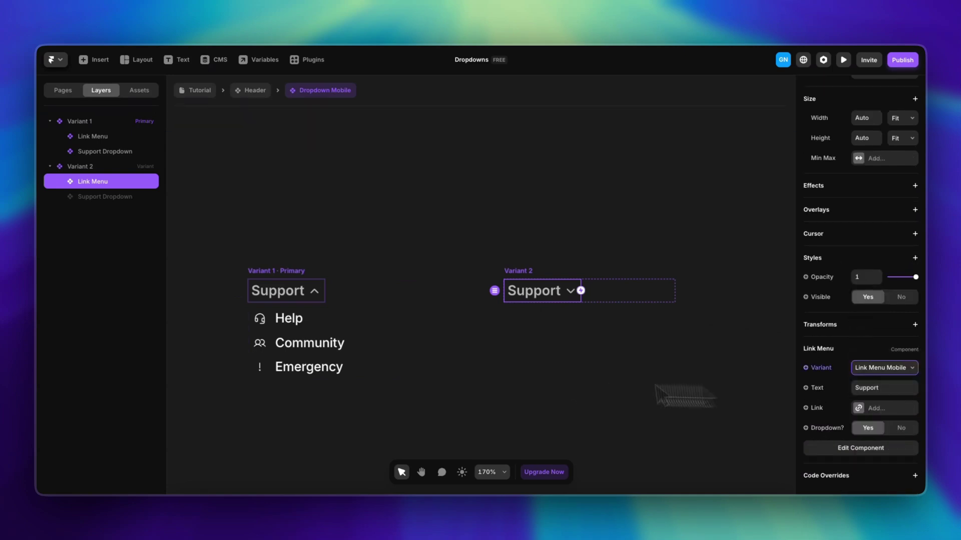
Step: Rename Variant 1 of Dropdown Mobile as Open and Variant 2 as Closed
left_click(436, 372)
scroll(436, 372, "down", 3)
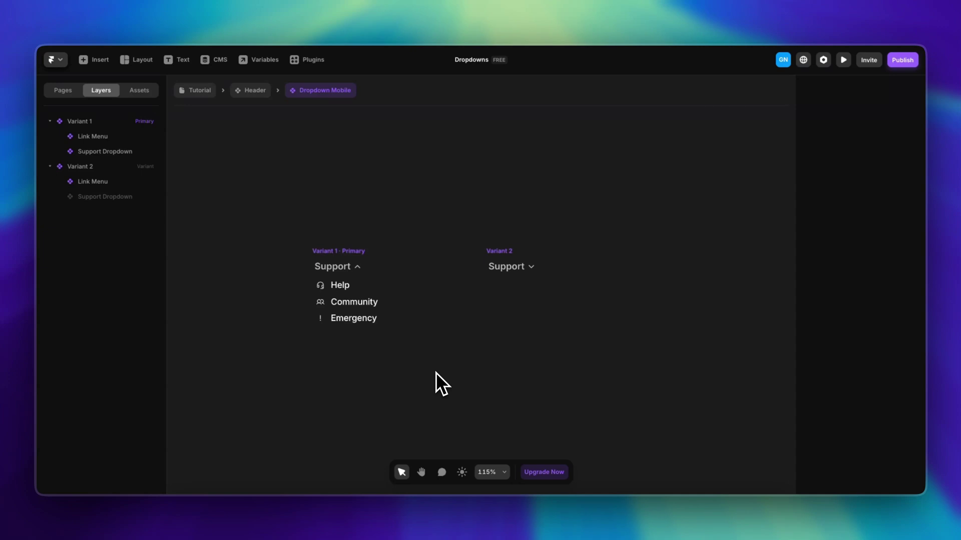
left_click(360, 270)
double_click(83, 125)
type("Open")
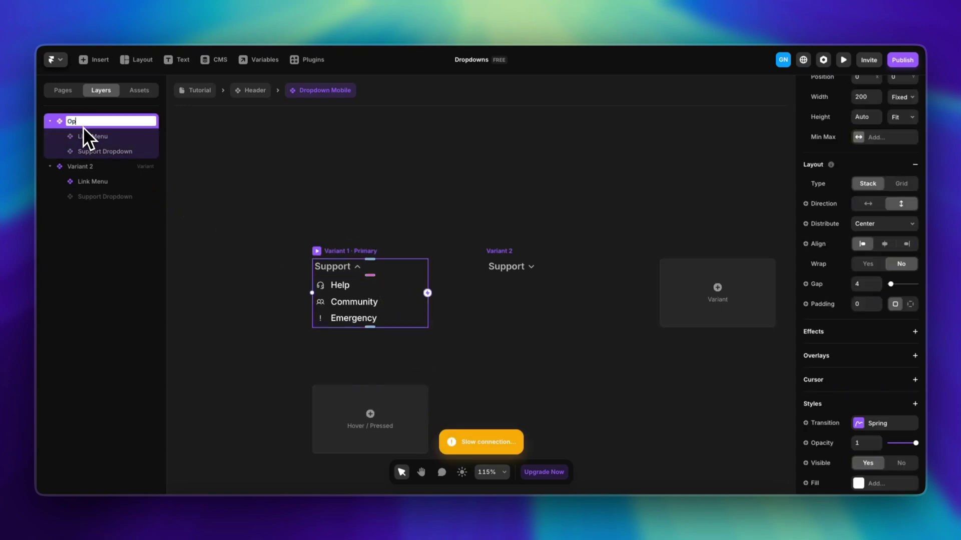
left_click(78, 168)
type("Close")
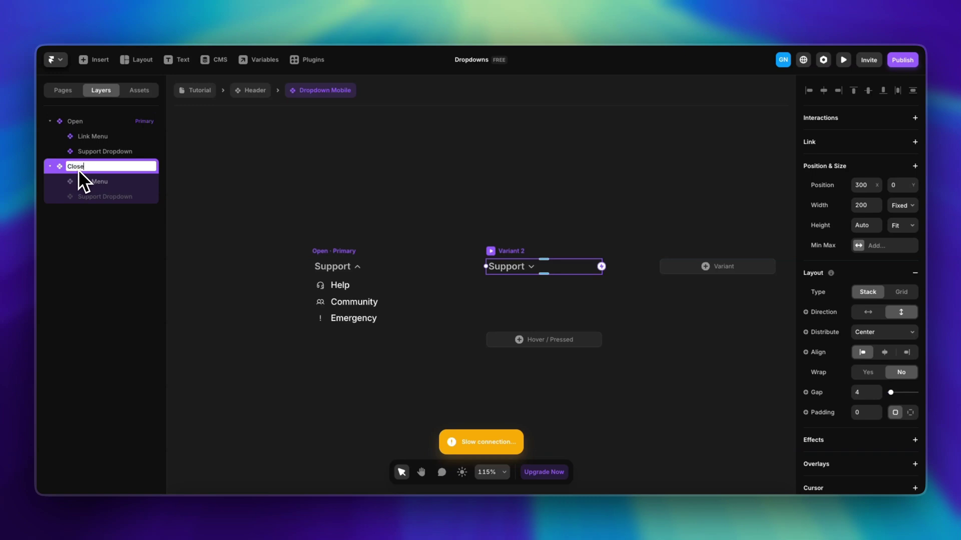
type("d")
key("Return")
left_click(242, 291)
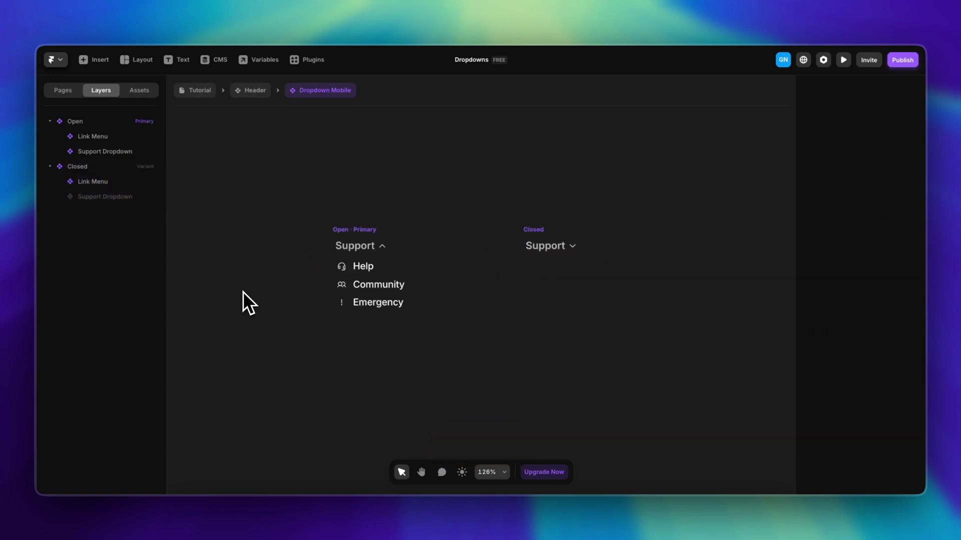
Step: Link the Open variant's Support link to the Closed variant with a Click interaction and 0 s delay
left_click(362, 246)
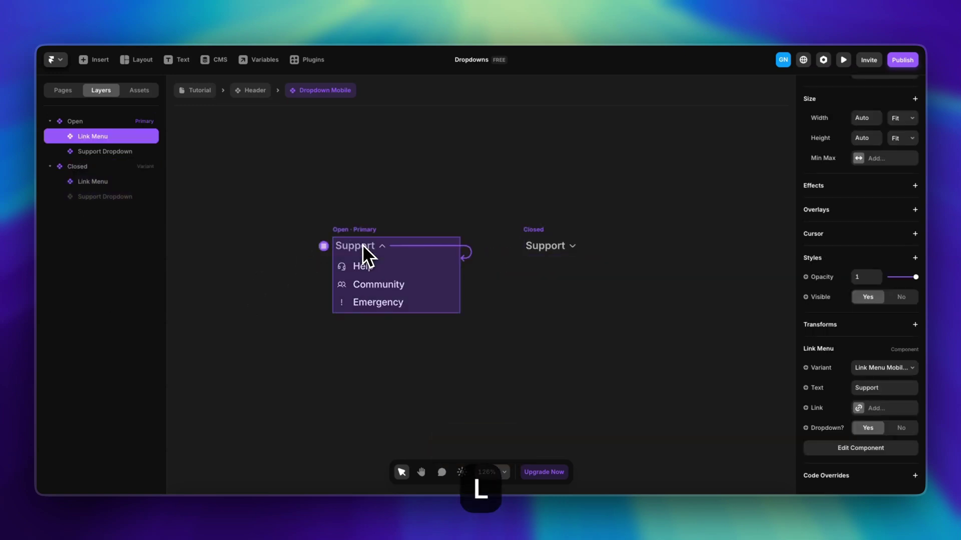
left_click_drag(390, 246, 574, 245)
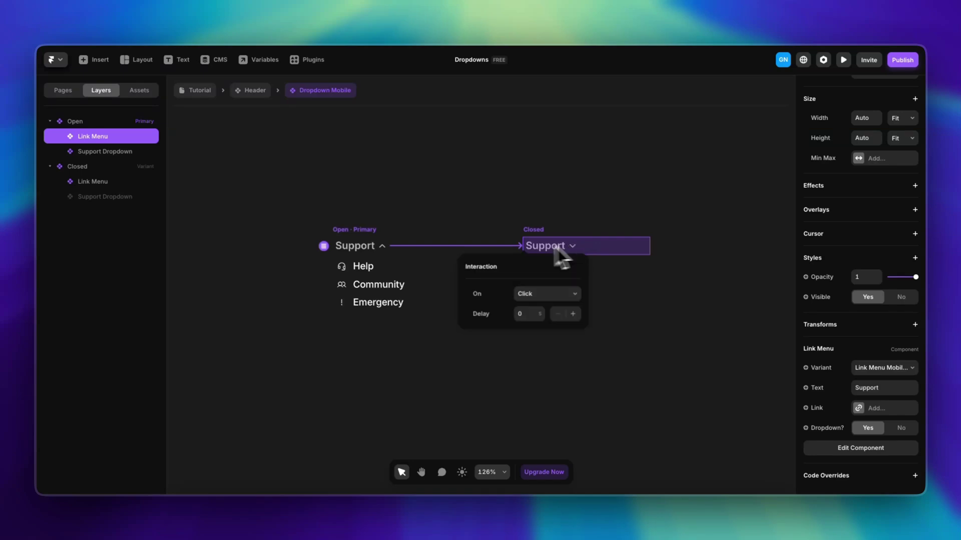
scroll(452, 247, "right", 2)
scroll(358, 262, "up", 5)
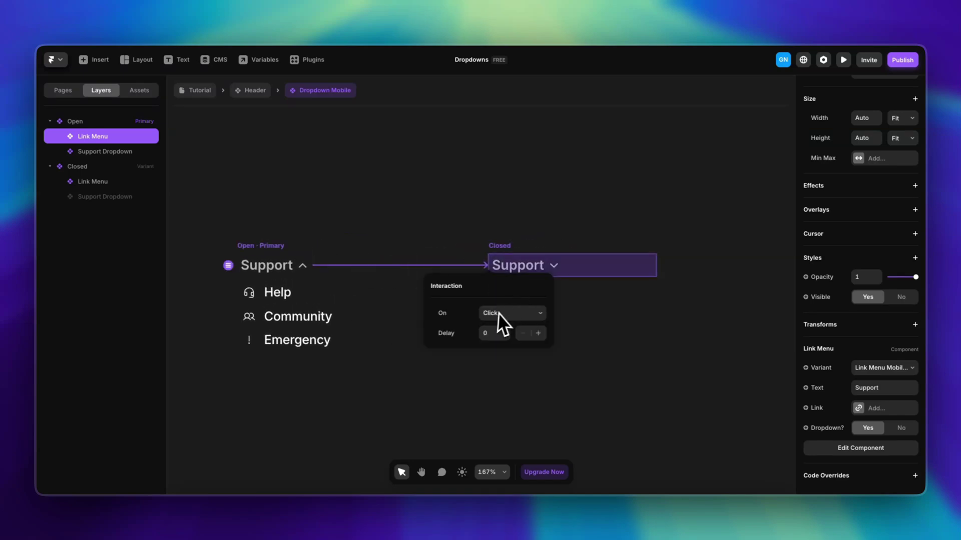
Step: Set the click interaction of the Closed variant's Support link to switch to the Open variant
left_click(515, 265)
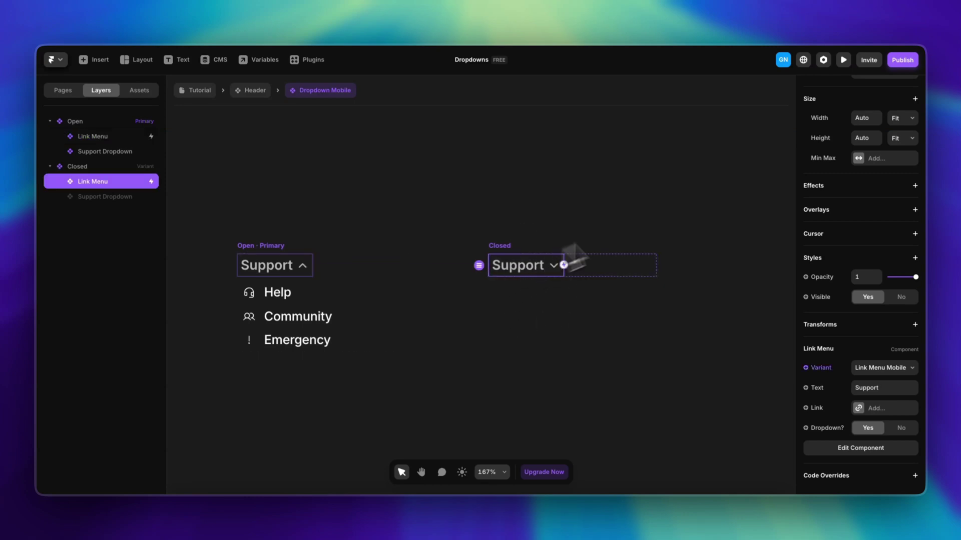
scroll(855, 295, "up", 3)
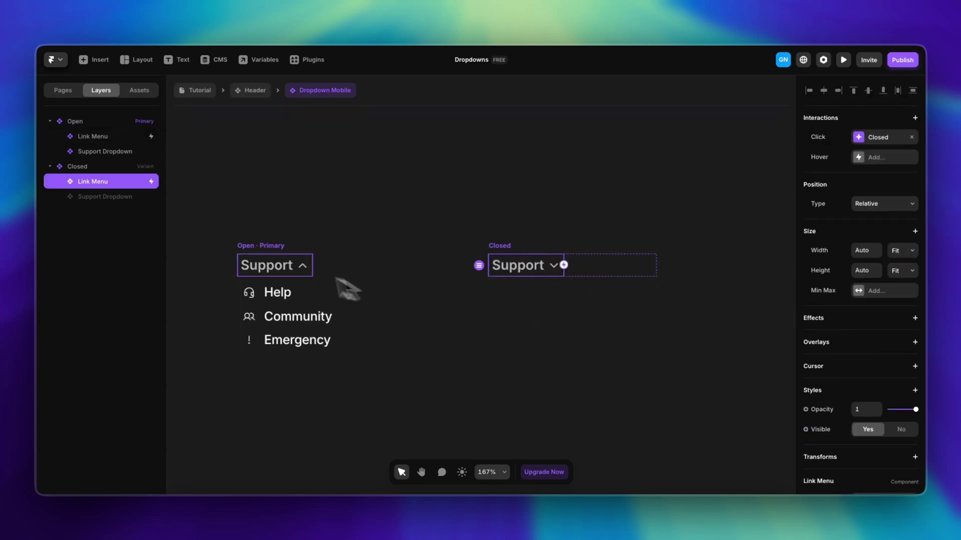
left_click_drag(197, 204, 433, 388)
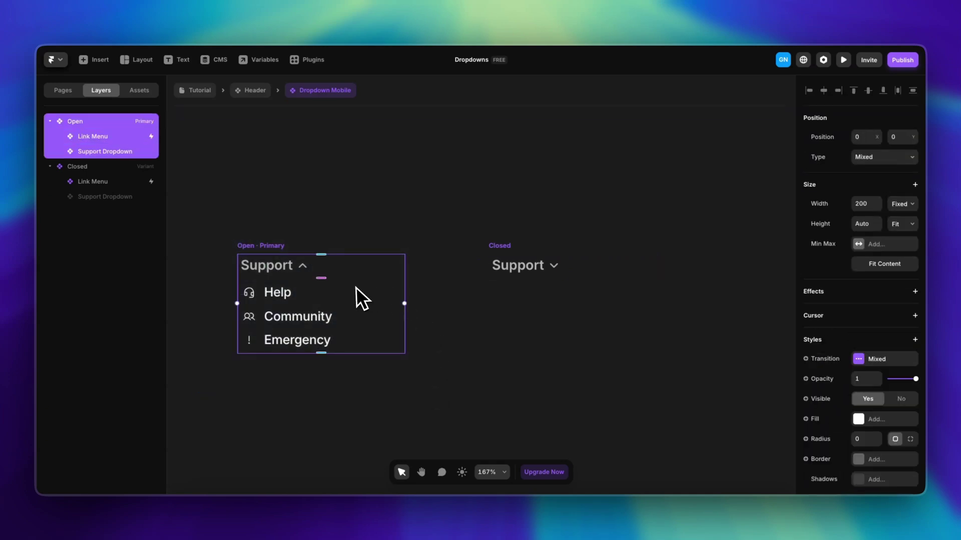
left_click(519, 274)
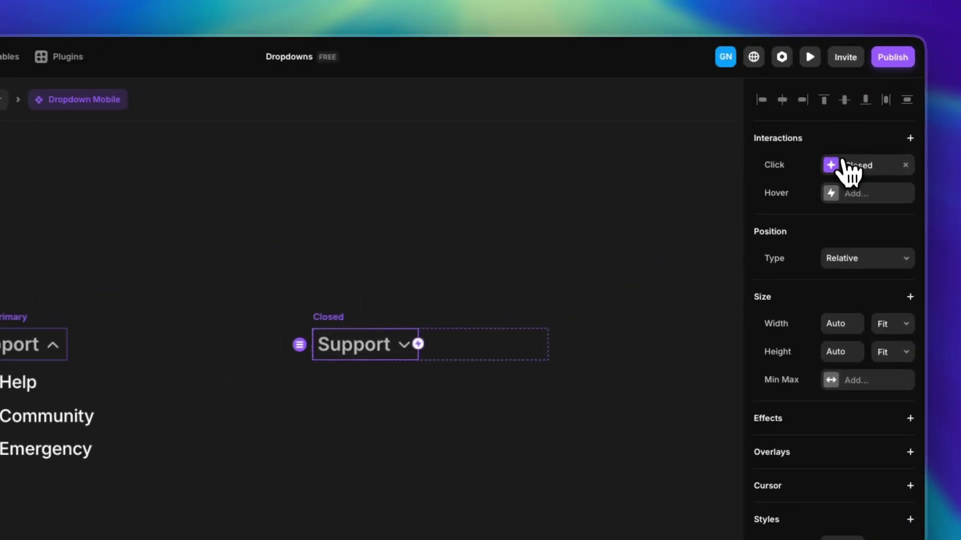
left_click(866, 140)
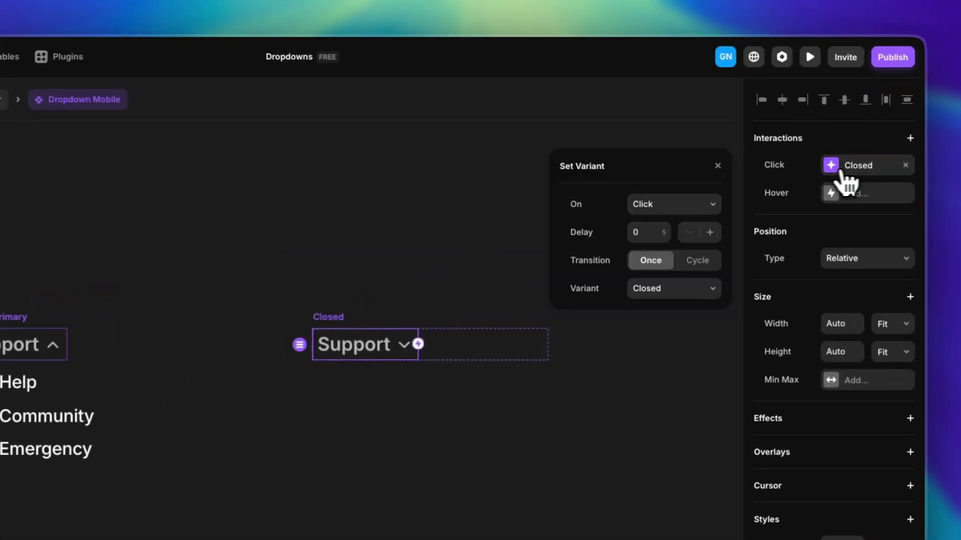
left_click(669, 289)
left_click(669, 278)
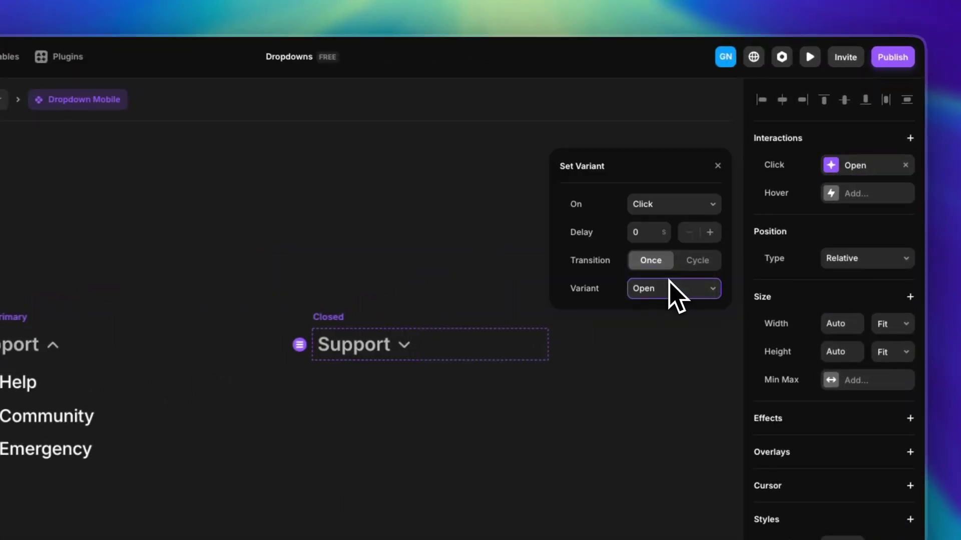
left_click(345, 276)
Step: Preview the Closed variant, test expanding and collapsing the Support dropdown, and return to the canvas
left_click(327, 315)
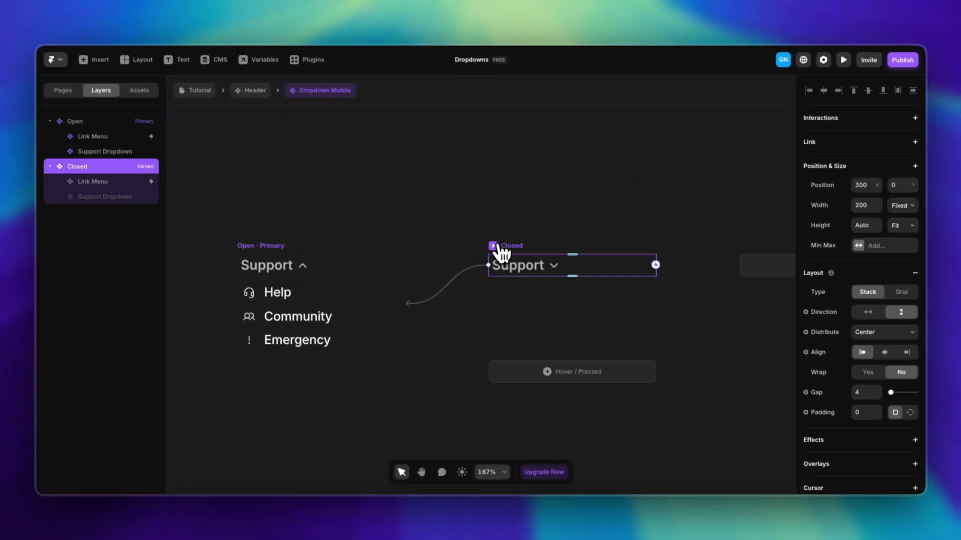
left_click(494, 245)
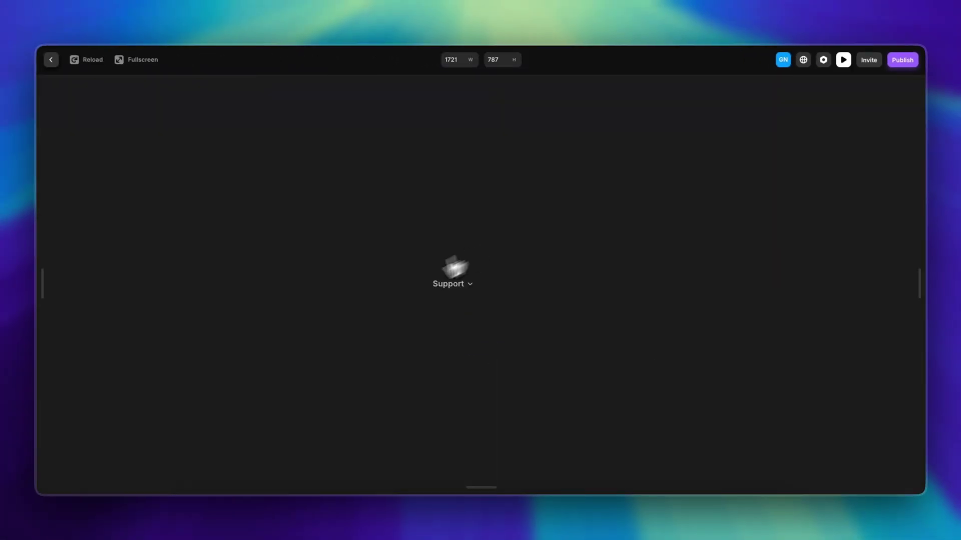
left_click(456, 281)
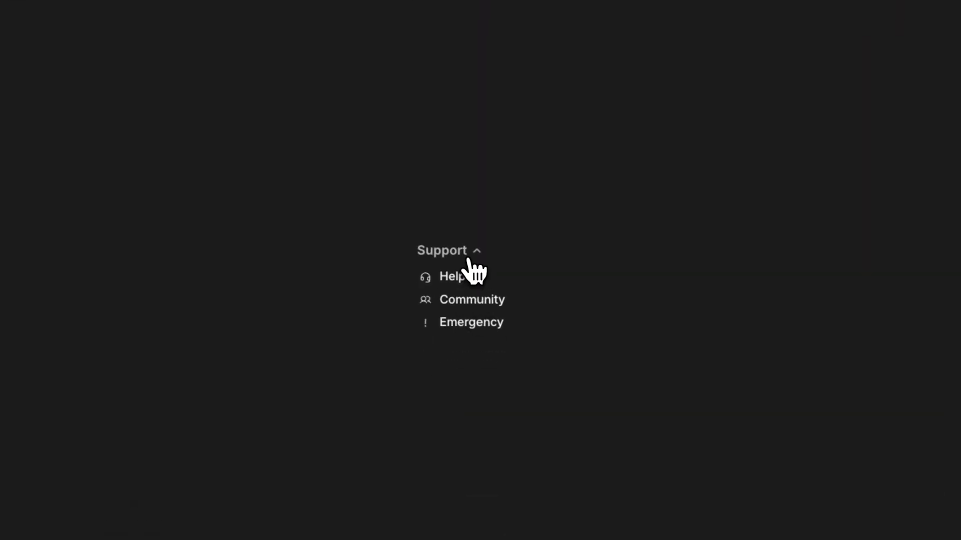
left_click(470, 259)
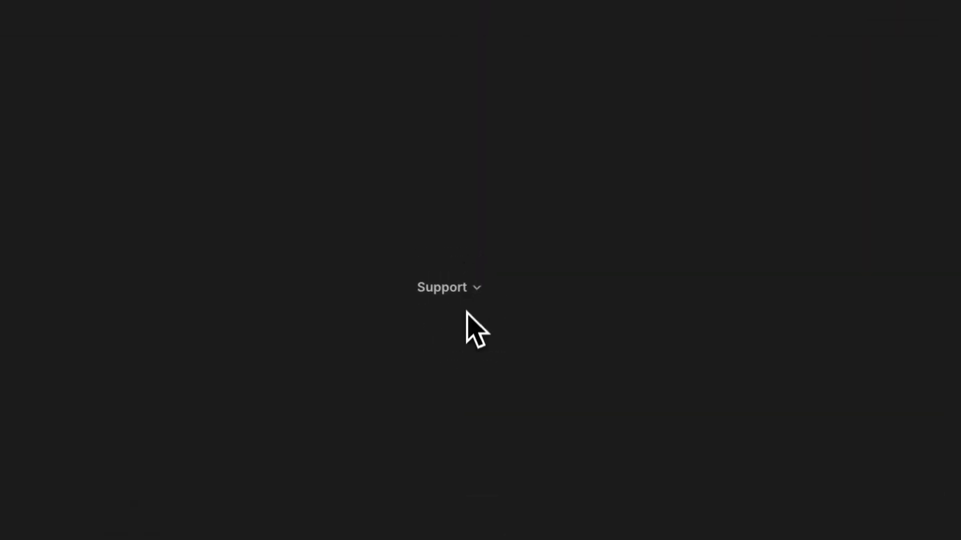
left_click(465, 285)
left_click(450, 249)
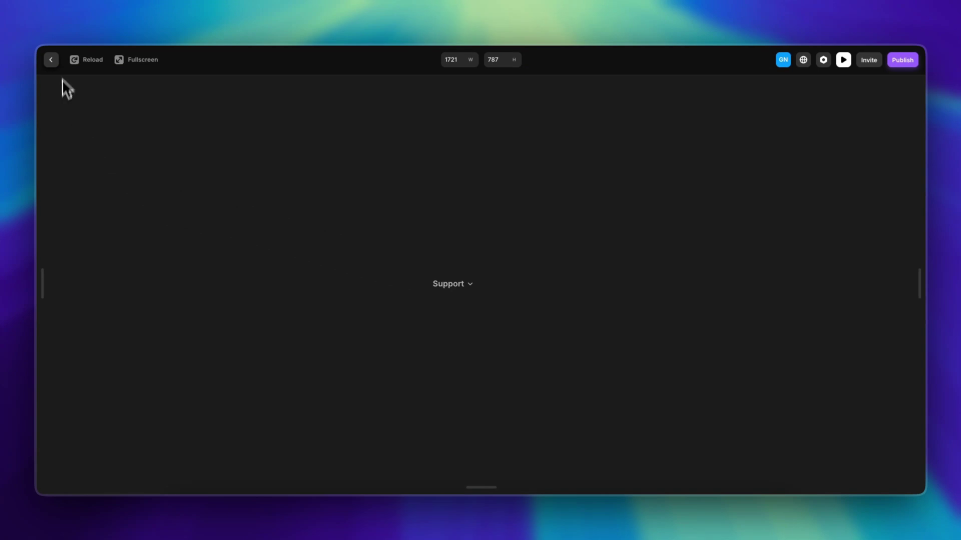
left_click(50, 60)
left_click(267, 153)
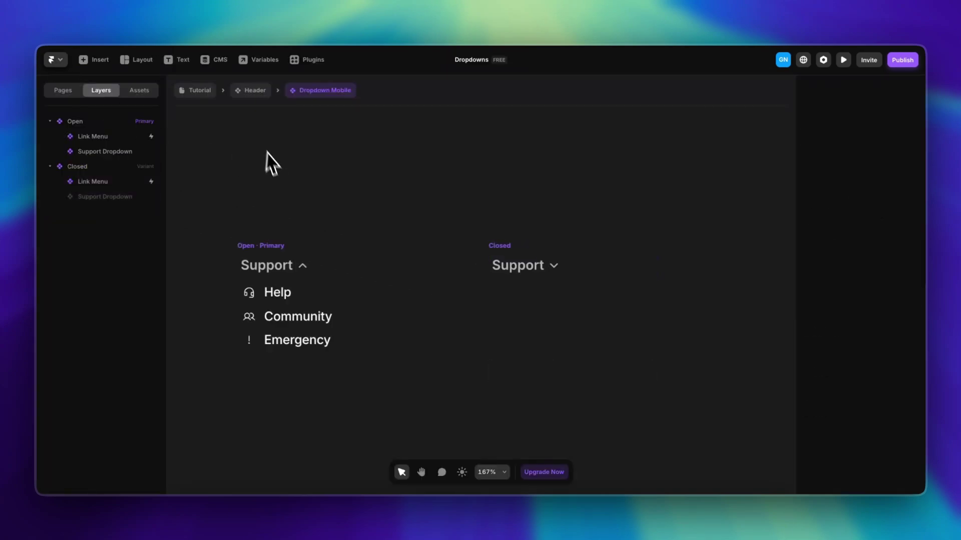
Step: Return to the Header component and set the Dropdown Mobile instance in Mobile Header to the Closed variant
left_click(260, 95)
left_click(259, 262)
scroll(407, 316, "down", 3)
scroll(386, 330, "left", 2)
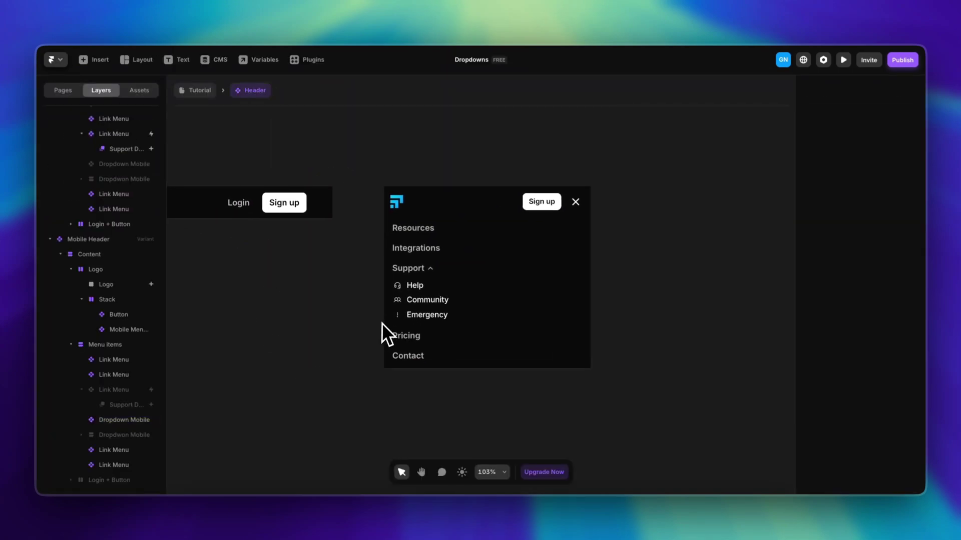
left_click(463, 304)
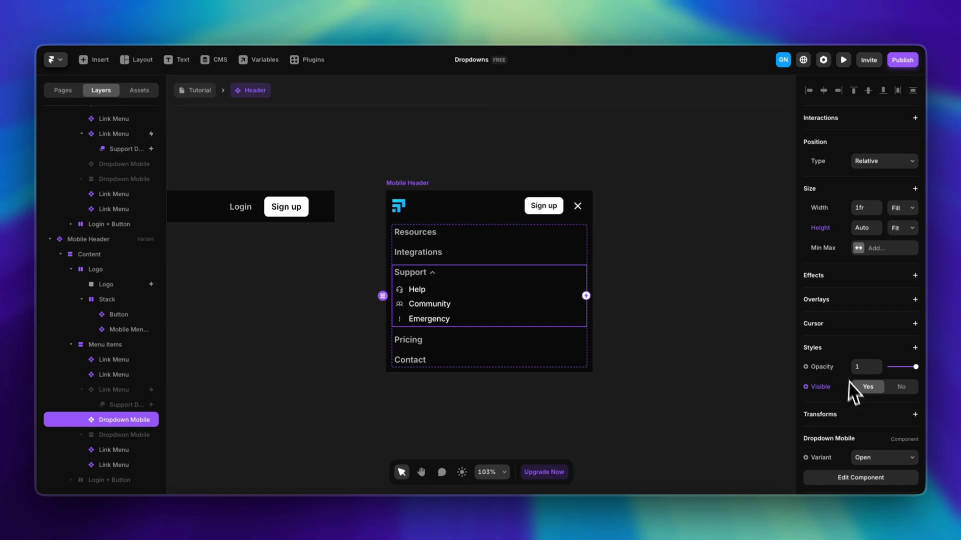
left_click(878, 468)
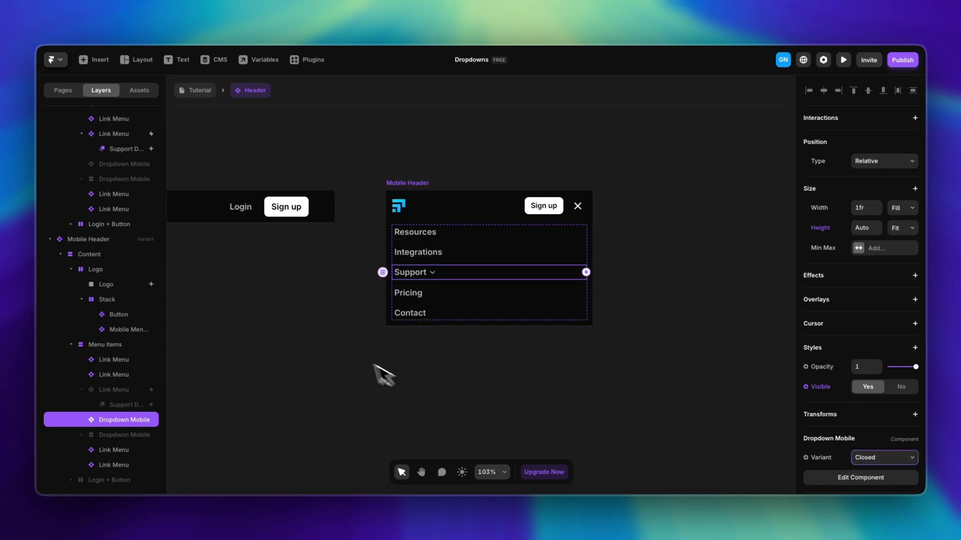
left_click(353, 350)
scroll(305, 359, "down", 2)
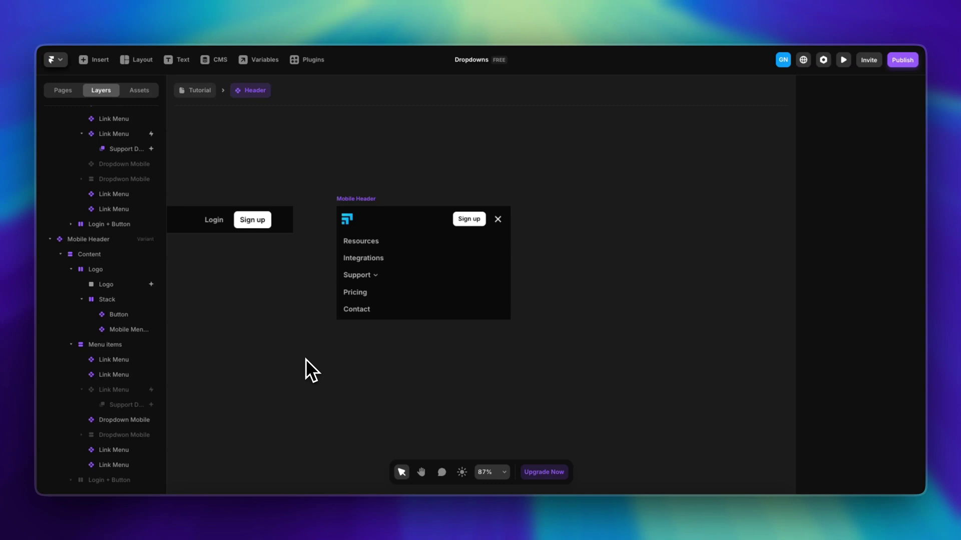
Step: Add a new variant based on Mobile Header and name it Mobile Header Closed
left_click(356, 200)
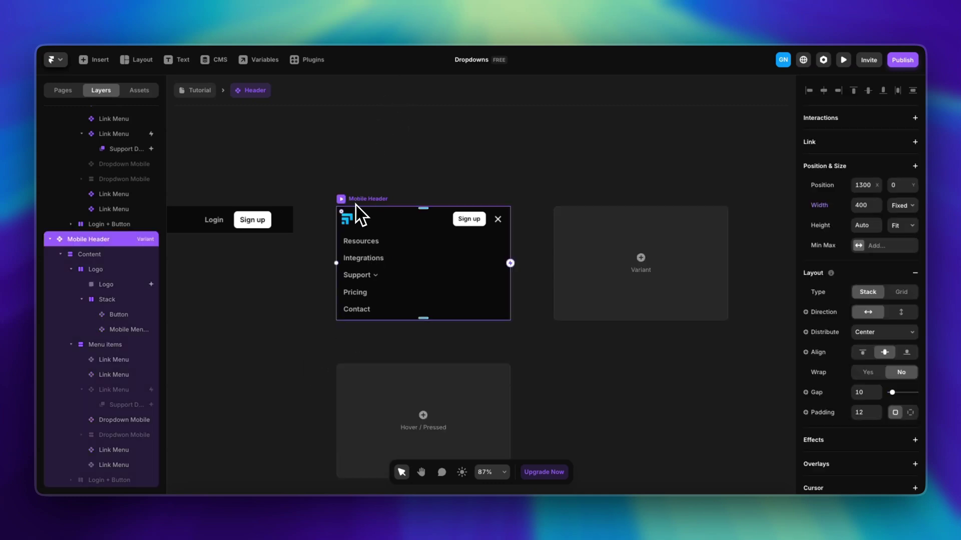
left_click(608, 260)
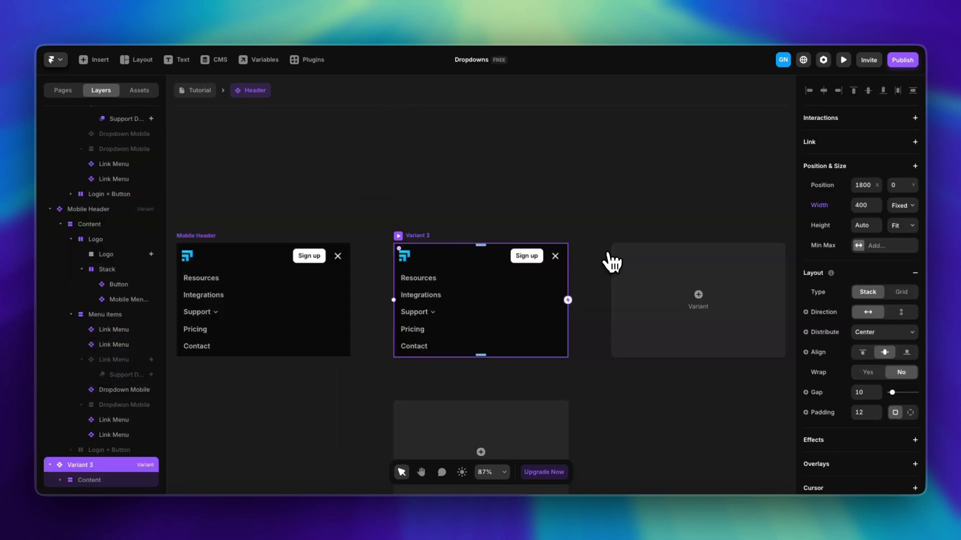
double_click(89, 464)
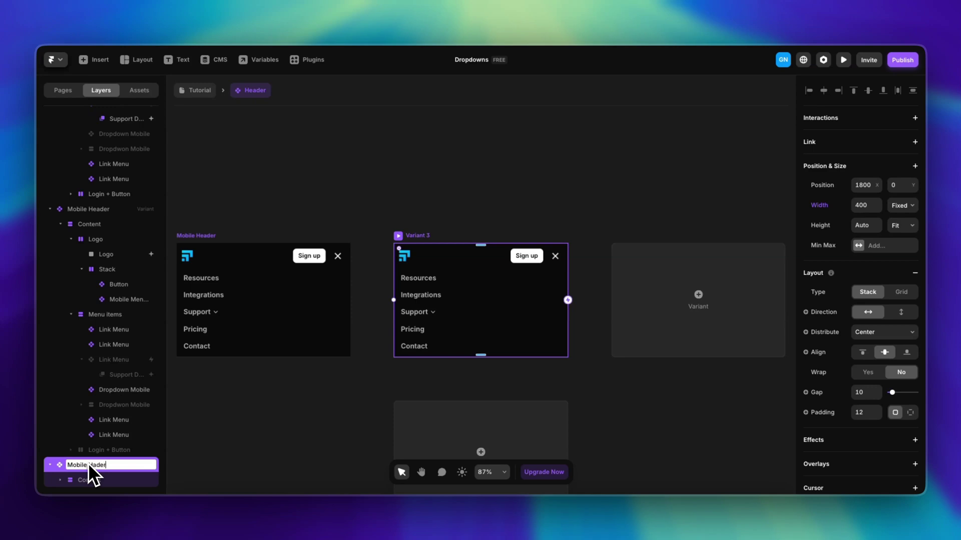
type("Mobile Header Closed")
key("Return")
left_click(608, 395)
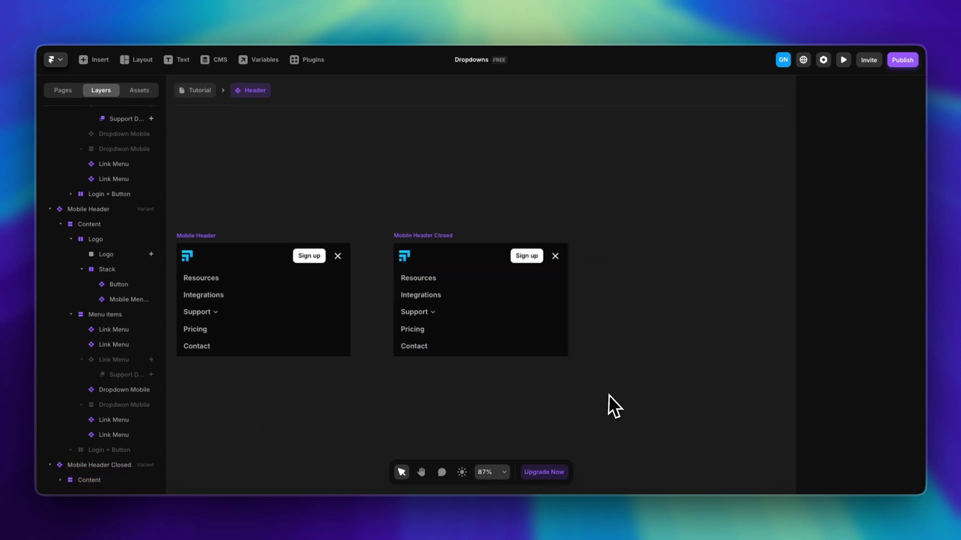
Step: Hide the Menu items stack in the Mobile Header Closed variant
scroll(608, 395, "up", 5)
left_click(389, 266)
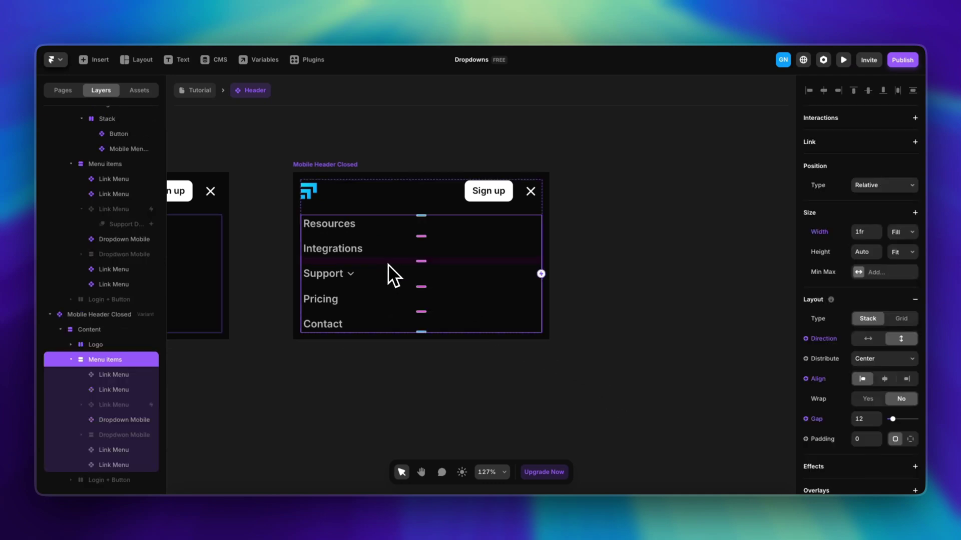
scroll(850, 261, "down", 5)
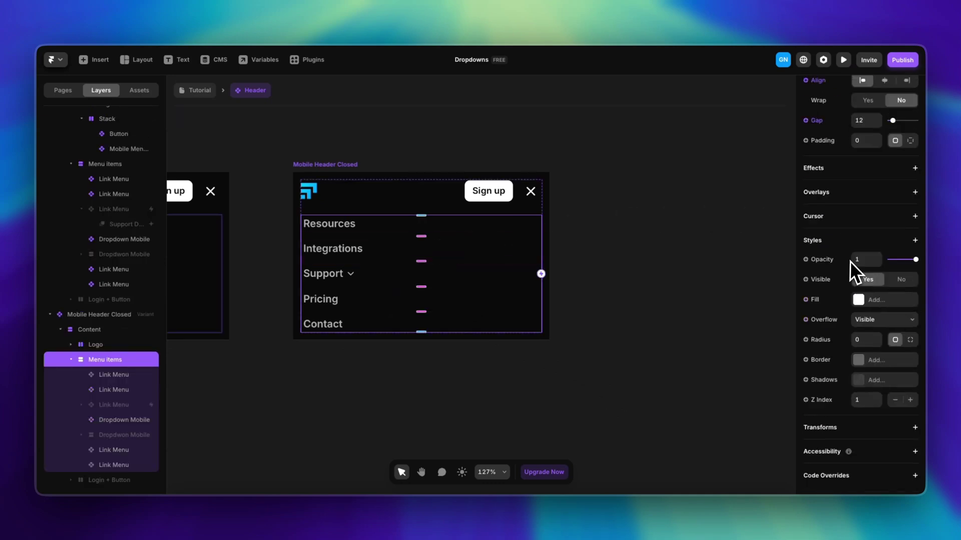
left_click(901, 279)
Step: Set the Mobile Menu Icon in Mobile Header Closed to its Open variant
left_click(531, 193)
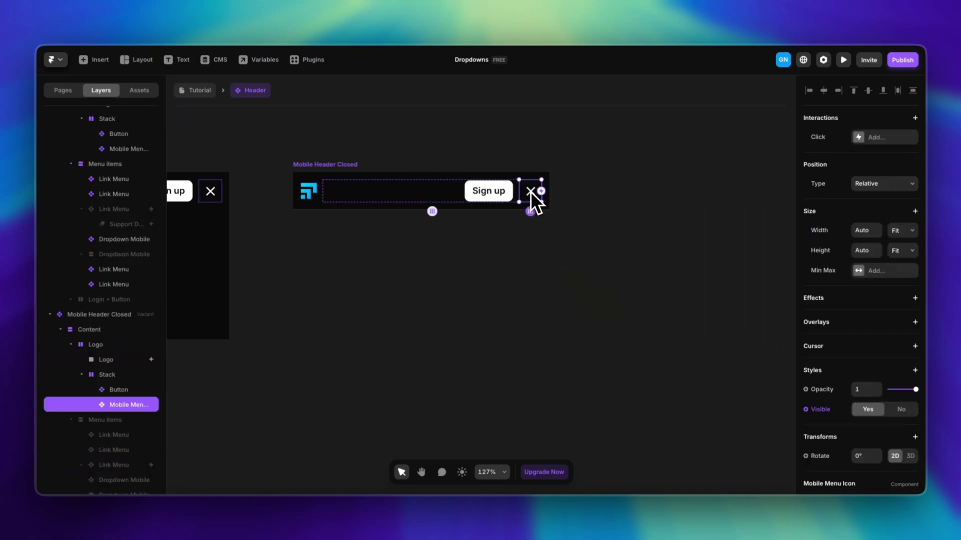
scroll(847, 280, "down", 5)
left_click(893, 433)
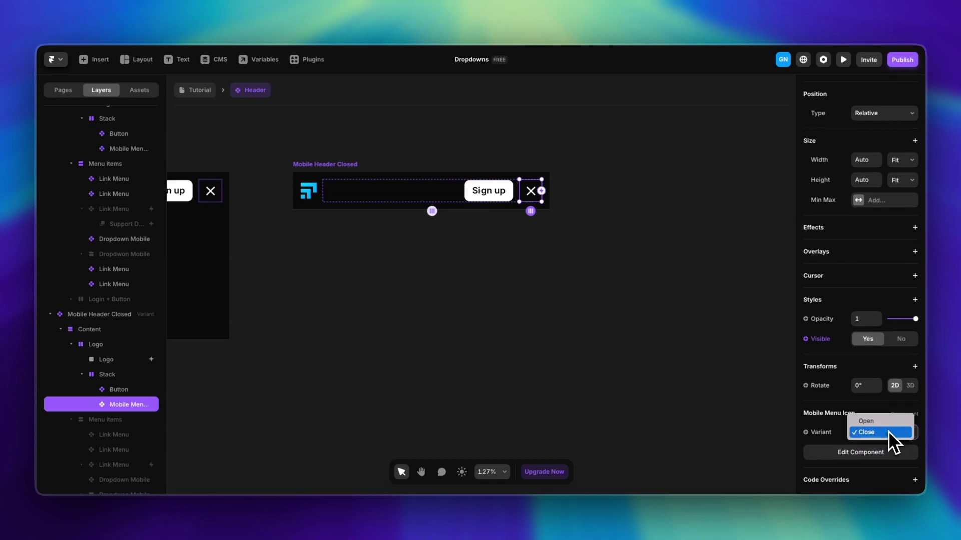
left_click(846, 424)
left_click(592, 328)
scroll(592, 335, "down", 5)
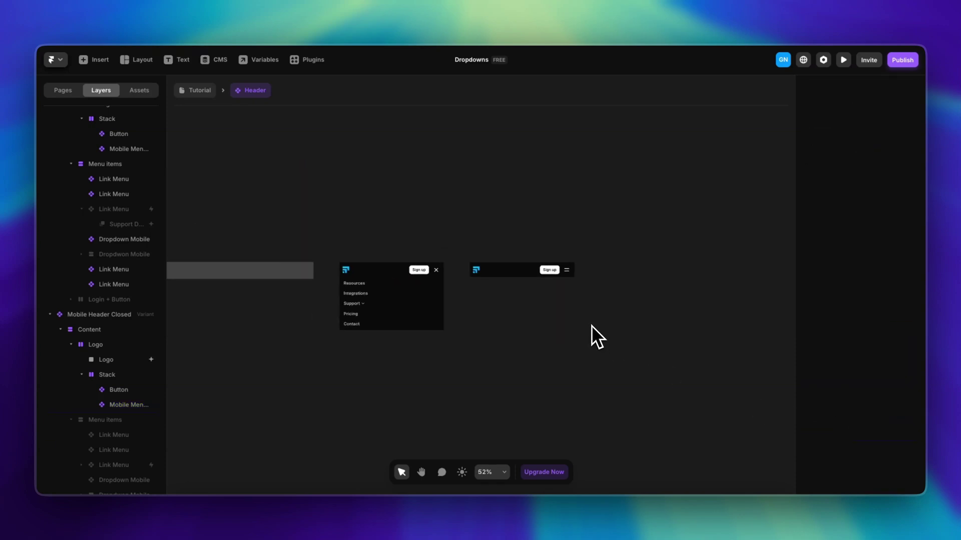
scroll(542, 337, "up", 3)
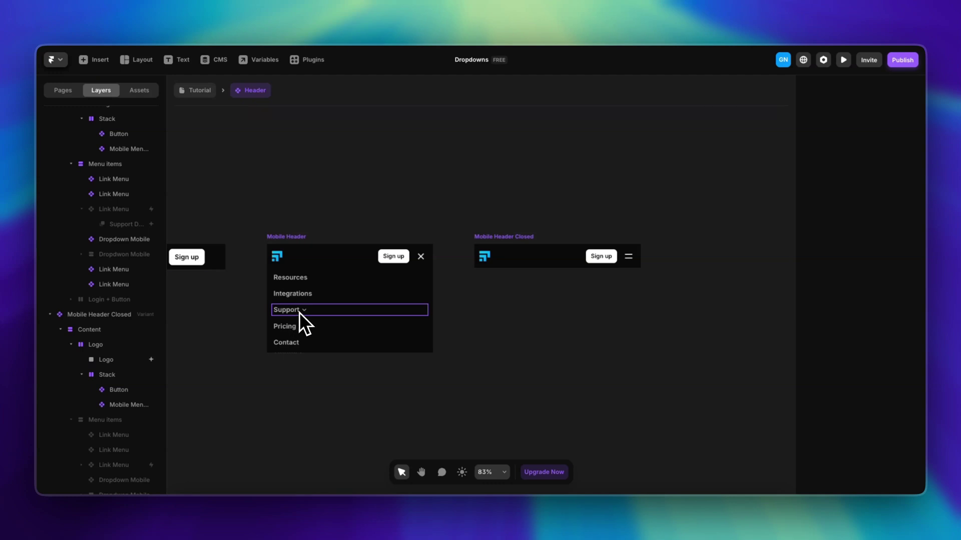
left_click_drag(260, 188, 706, 362)
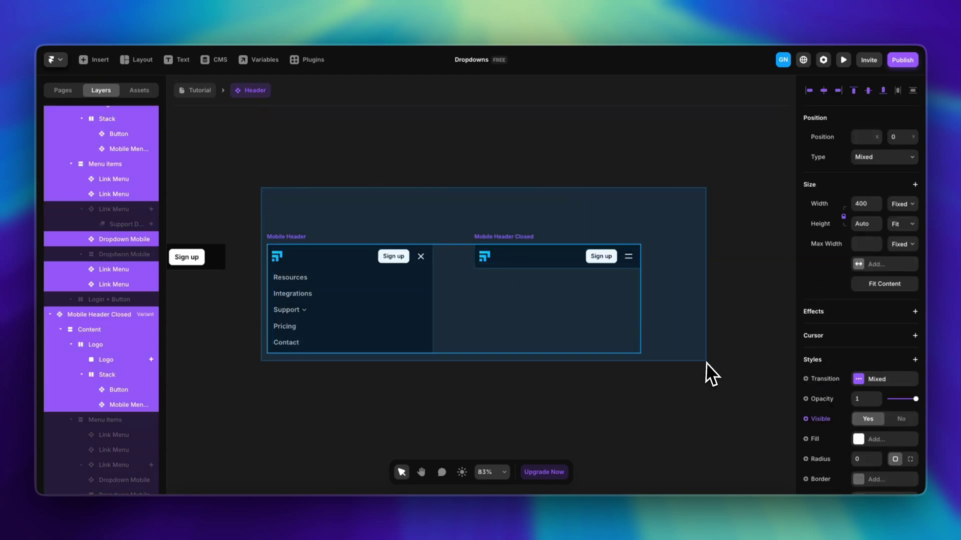
left_click(700, 373)
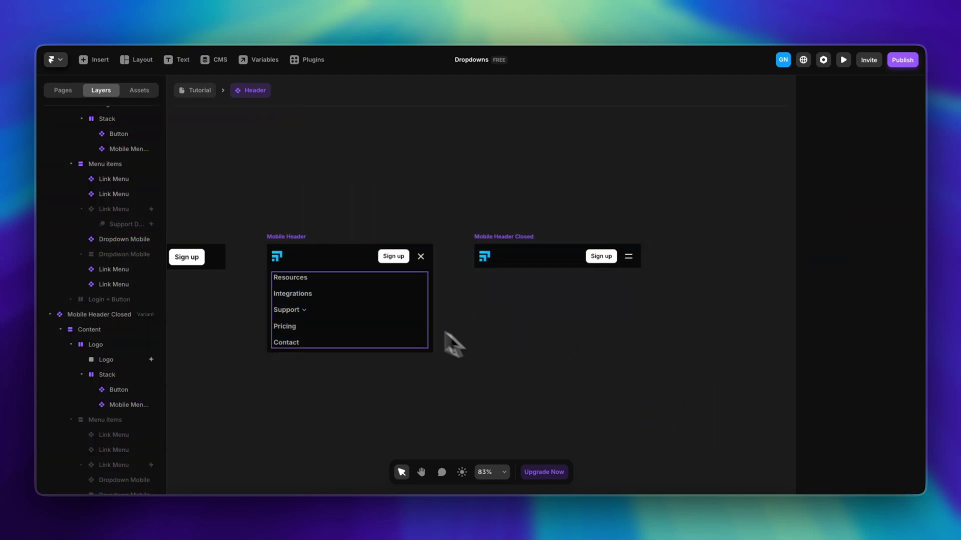
Step: Connect the close icon in the Mobile Header variant to the Mobile Header Closed variant with a click interaction
left_click(422, 259)
scroll(421, 260, "up", 5)
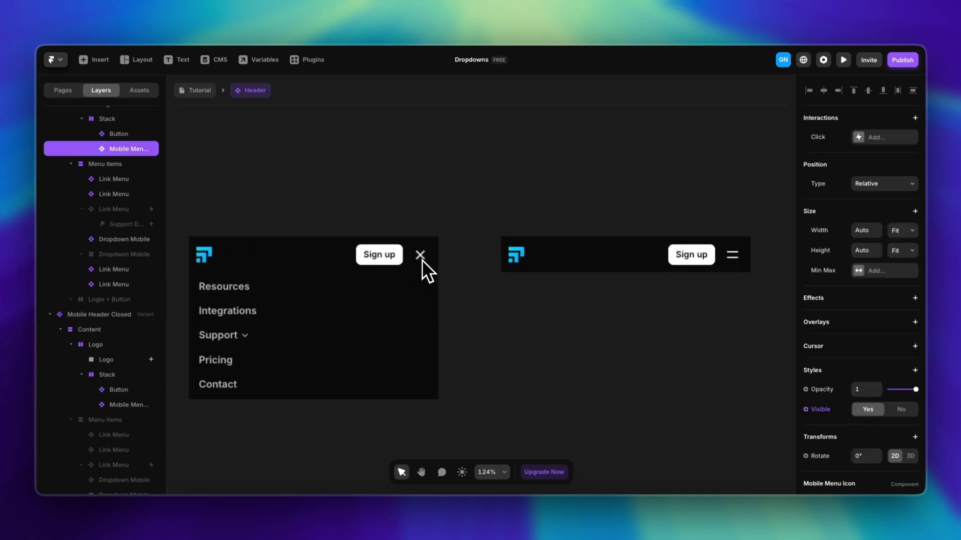
left_click_drag(446, 245, 586, 244)
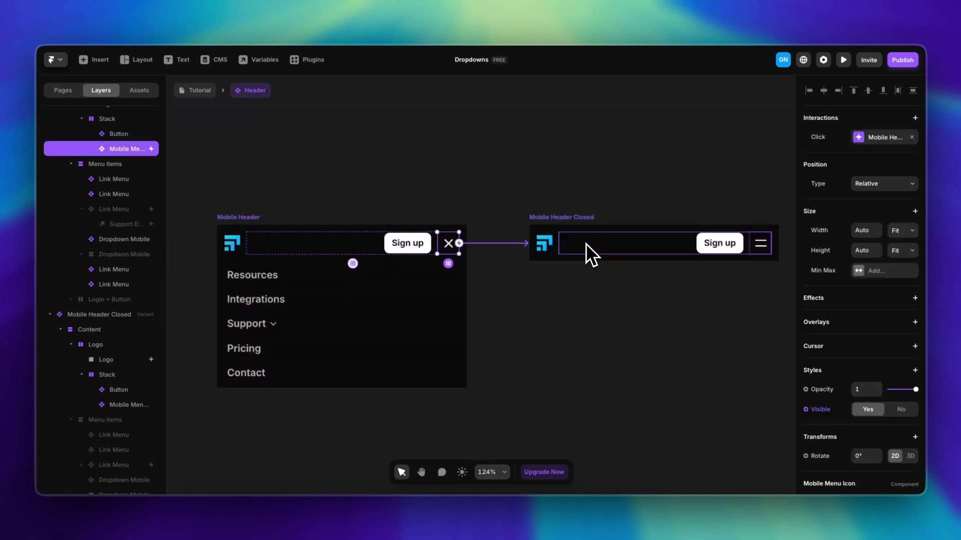
Step: Connect the hamburger icon in Mobile Header Closed back to the Mobile Header variant
left_click(761, 244)
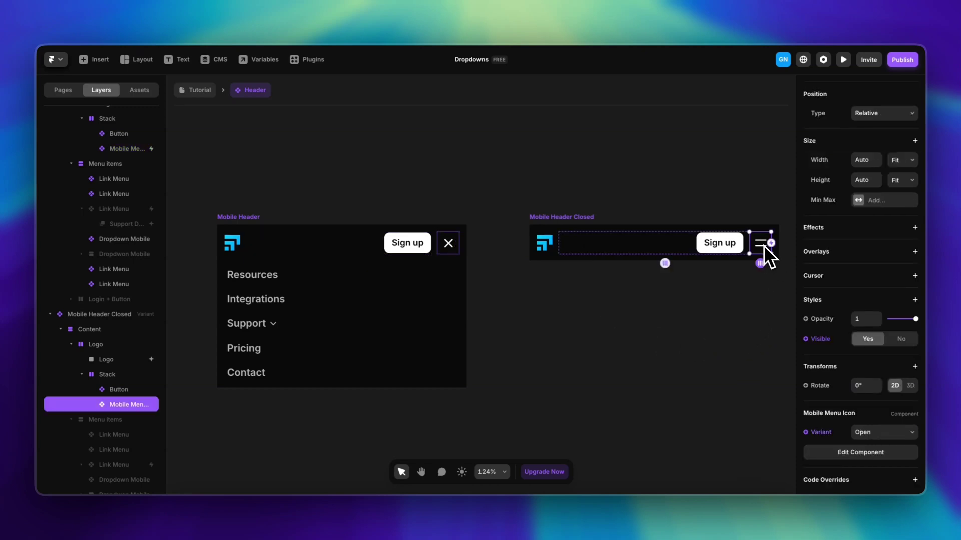
key("l")
left_click_drag(755, 258, 437, 258)
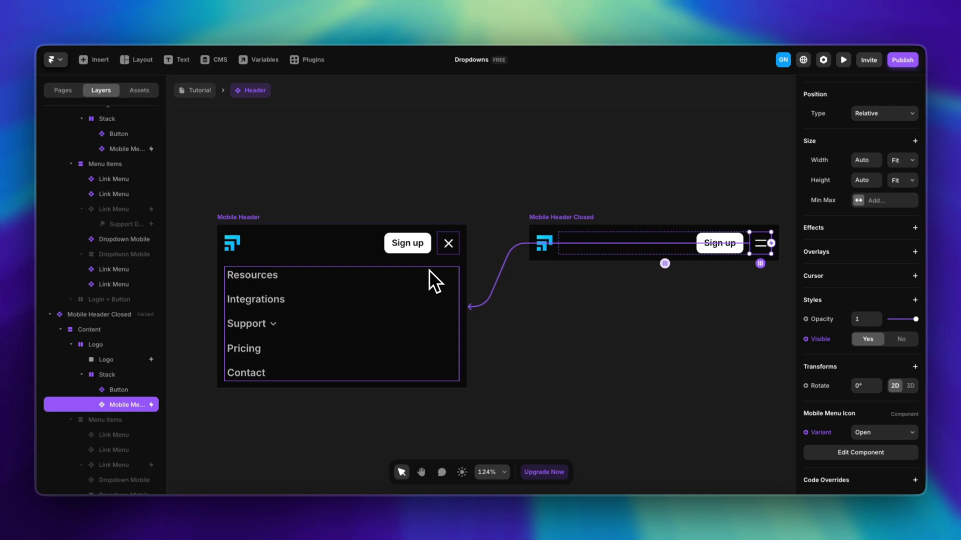
left_click(585, 338)
scroll(584, 338, "down", 5)
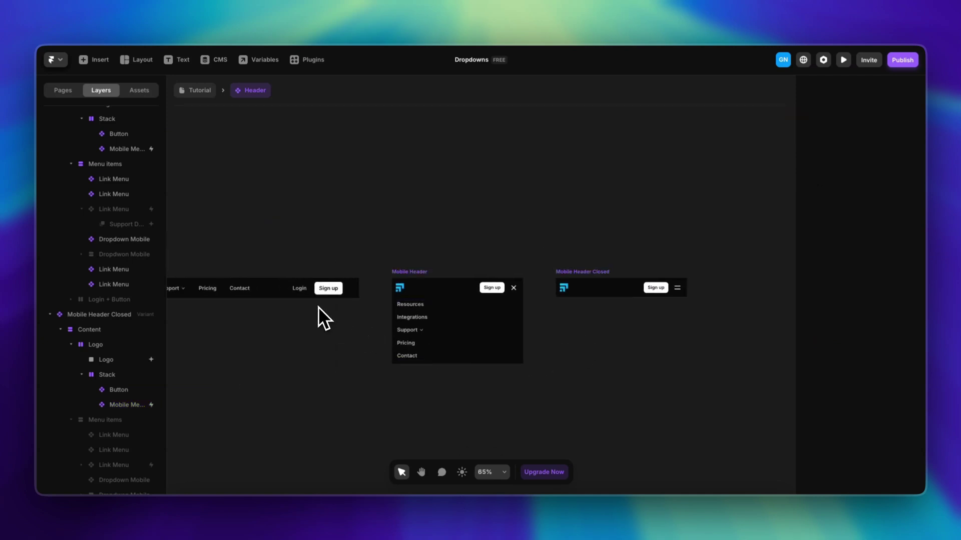
Step: Return to the Tutorial page and set the Header in both the Tablet and Phone breakpoints to the Mobile Header Closed variant
left_click(210, 96)
left_click(428, 260)
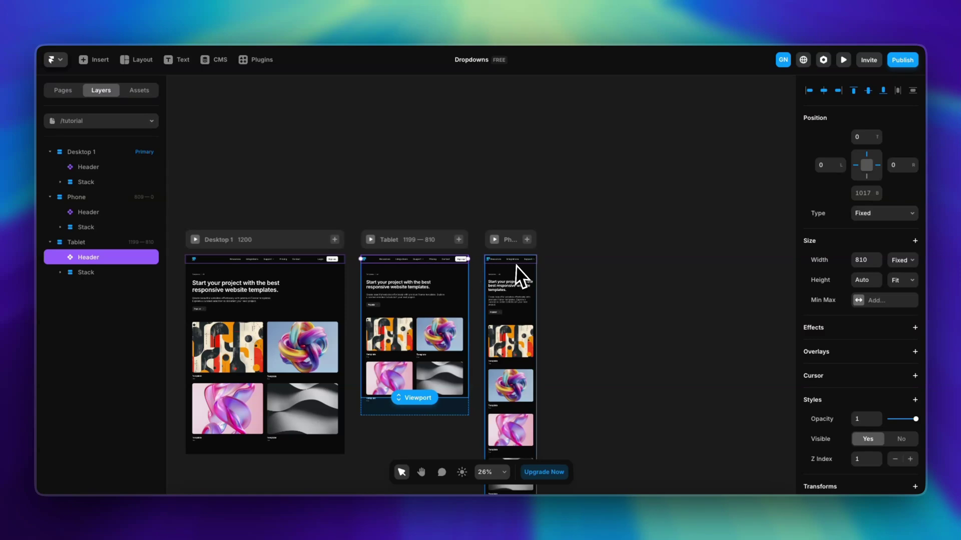
left_click(518, 260, "shift")
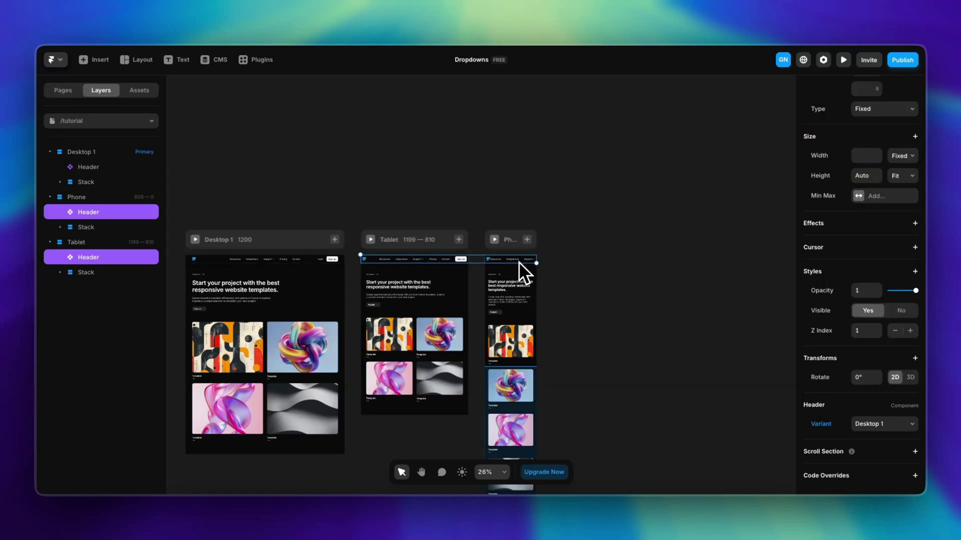
left_click(877, 425)
left_click(875, 447)
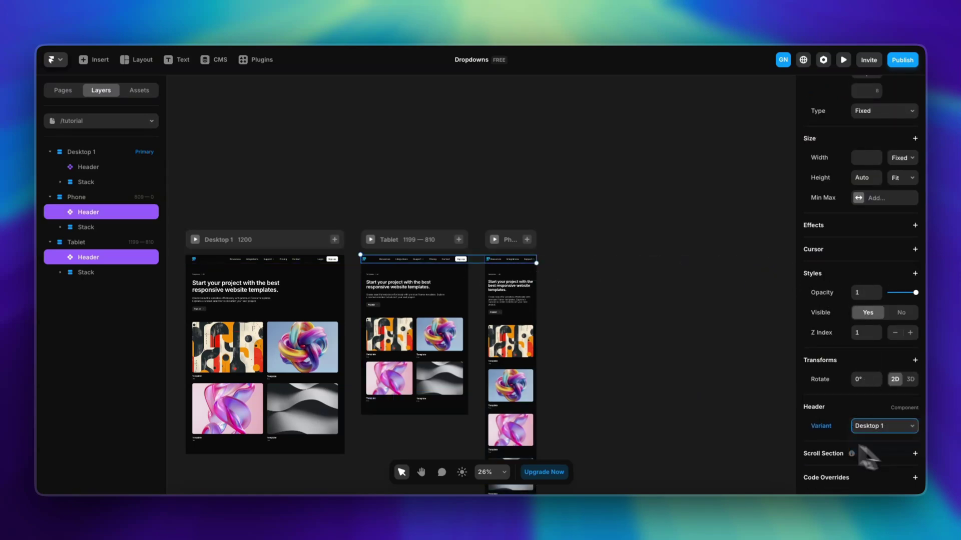
left_click(632, 374)
scroll(229, 320, "up", 5)
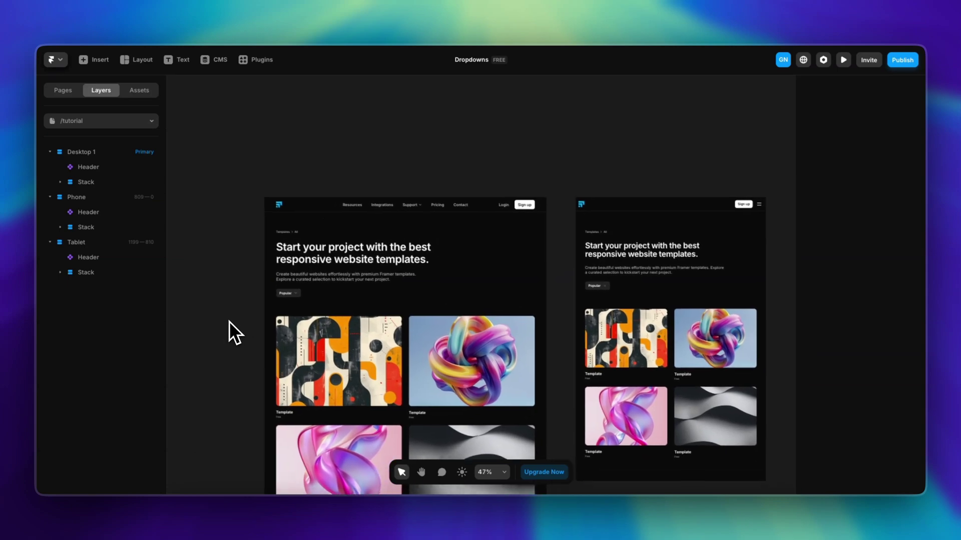
Step: Preview the Desktop 1 breakpoint and test the Support dropdown's hover overlay
left_click(267, 182)
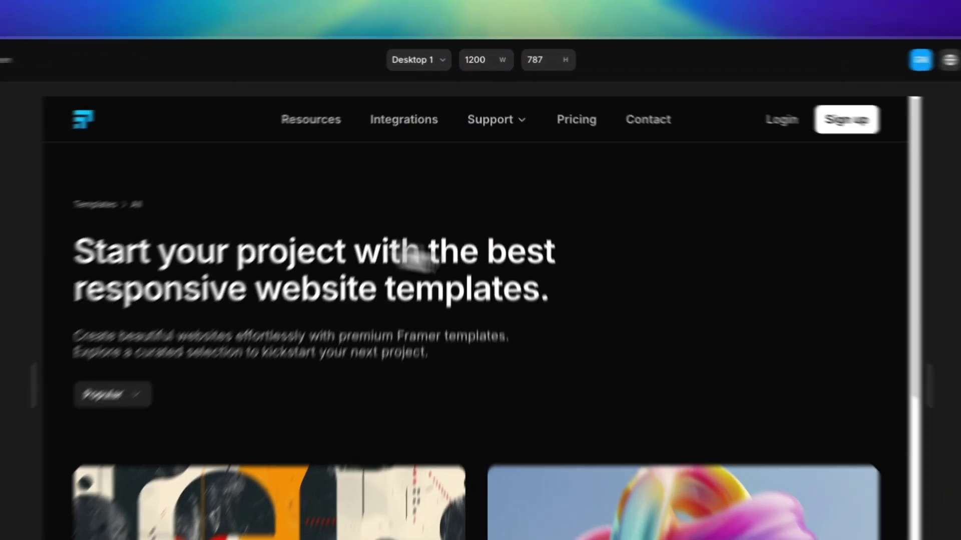
left_click(403, 206)
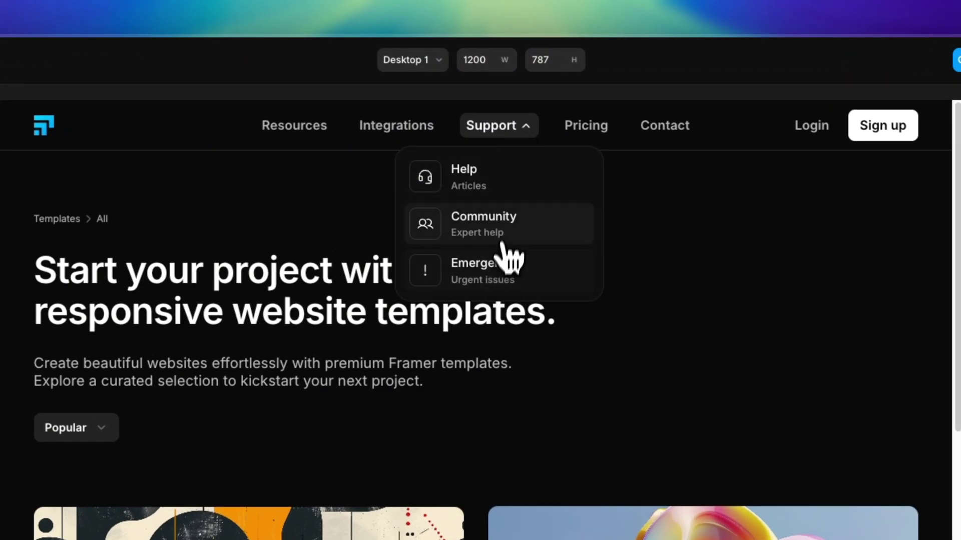
mouse_move(498, 150)
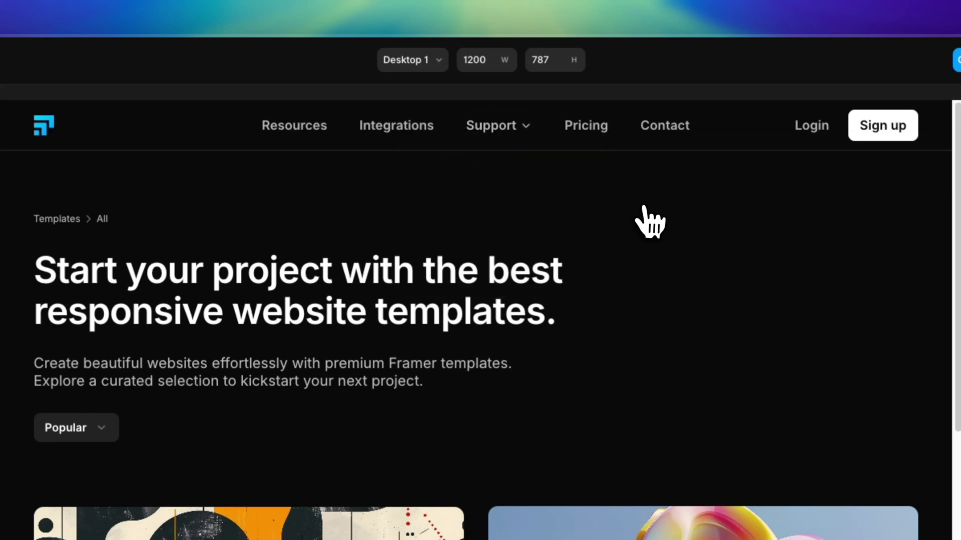
Step: Switch the preview to Phone, test opening and closing the mobile menu and its Support dropdown, and leave the preview
left_click(436, 64)
left_click(440, 157)
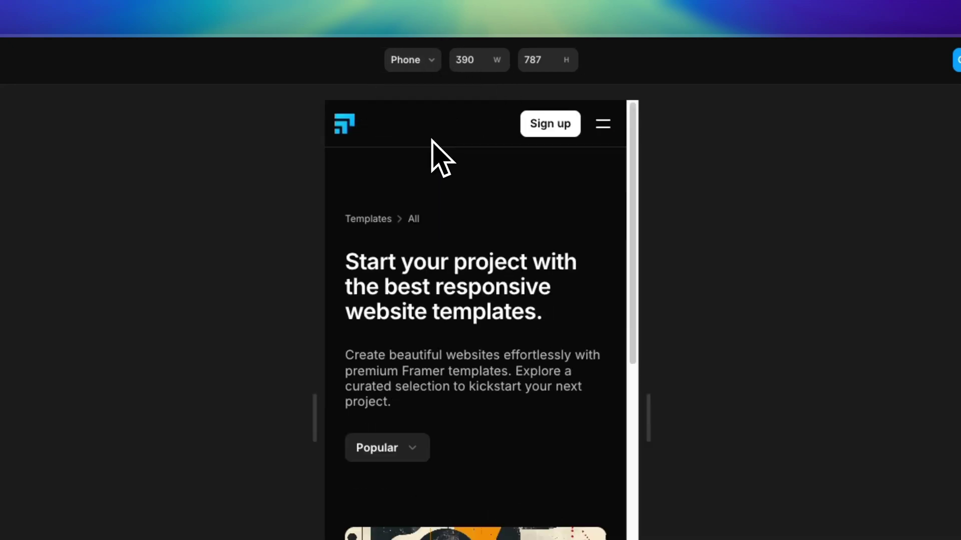
left_click(602, 126)
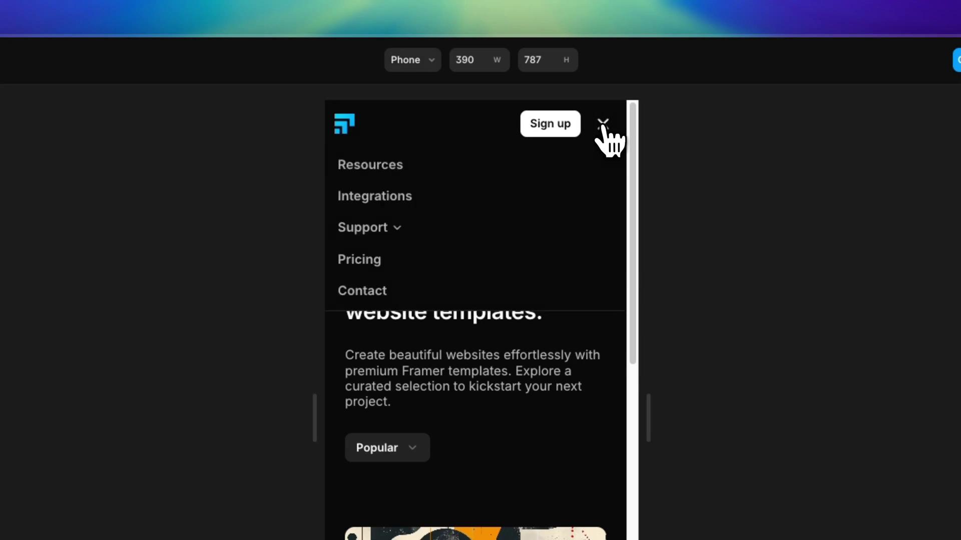
left_click(396, 229)
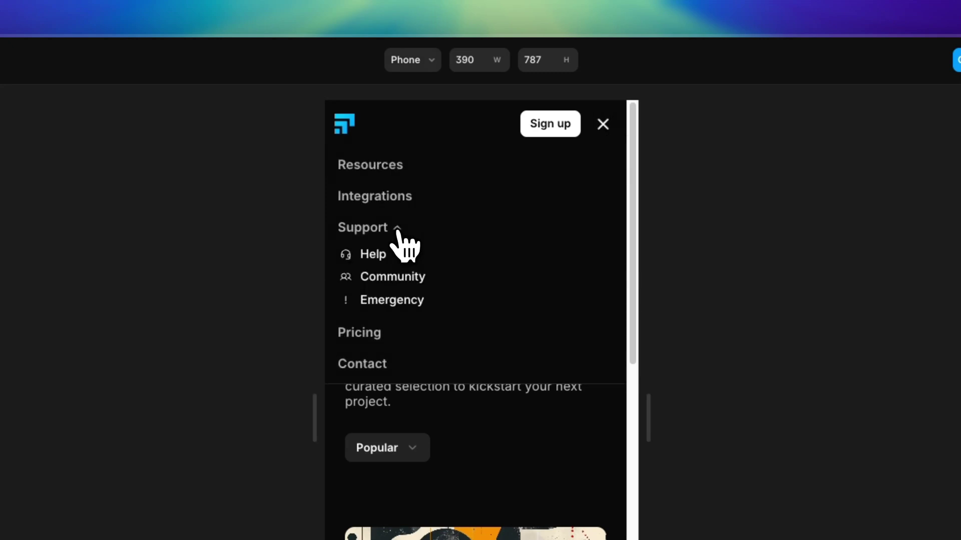
left_click(398, 232)
left_click(398, 231)
left_click(404, 244)
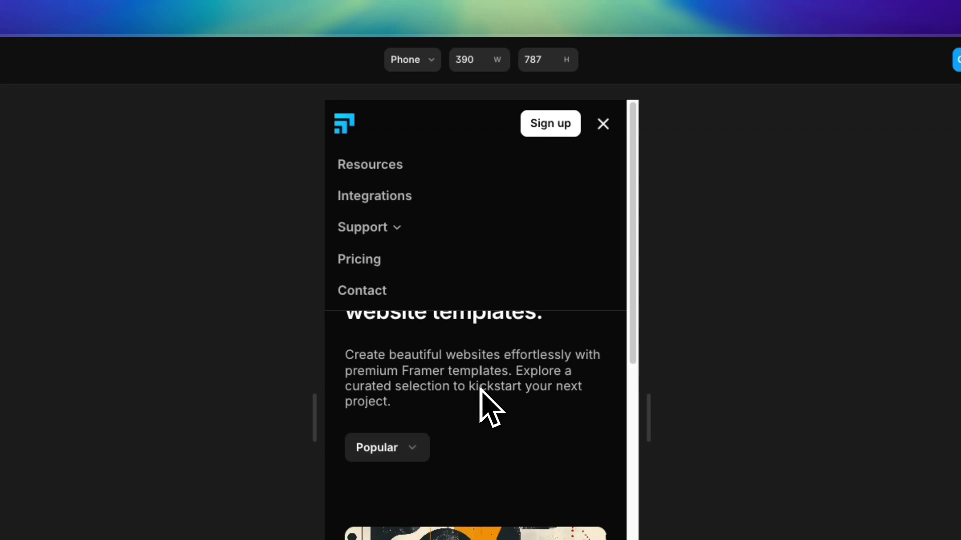
left_click(603, 124)
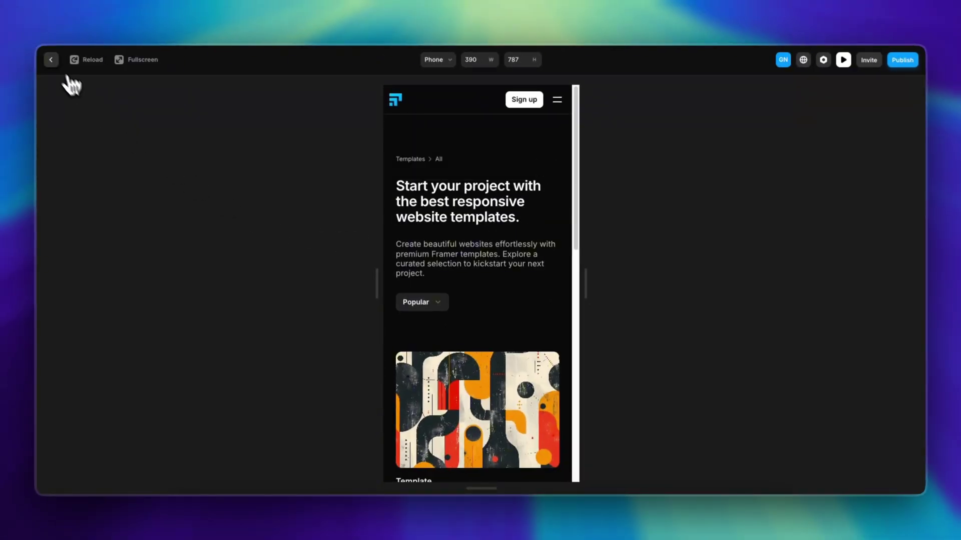
left_click(52, 61)
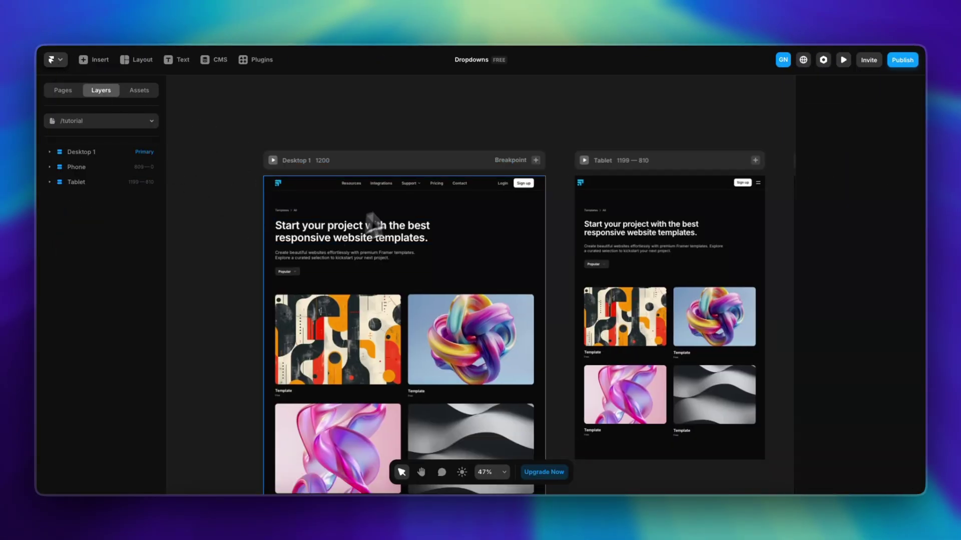
Step: Open the Support Dropdown component and duplicate the Emergency item in its Desktop variant
double_click(397, 193)
left_click(481, 302)
scroll(492, 302, "down", 3)
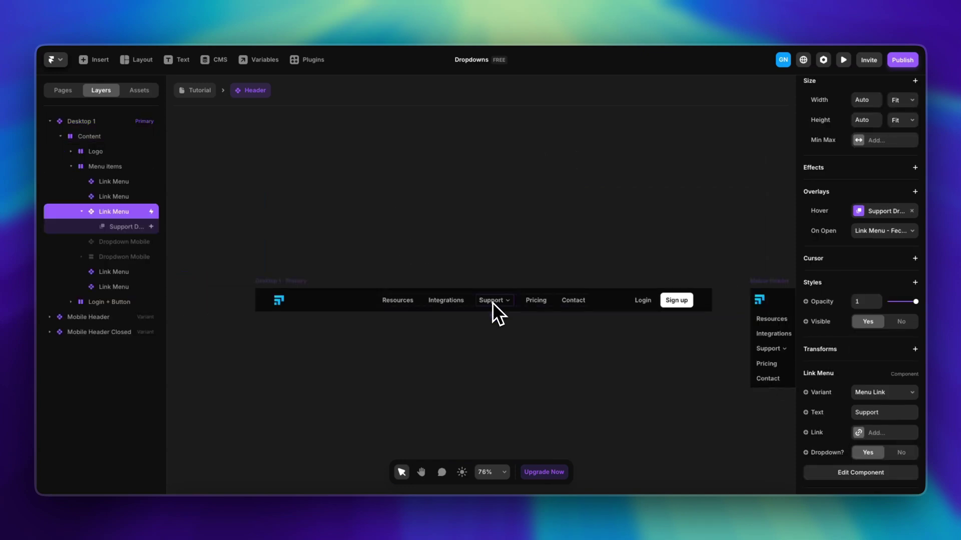
left_click(135, 91)
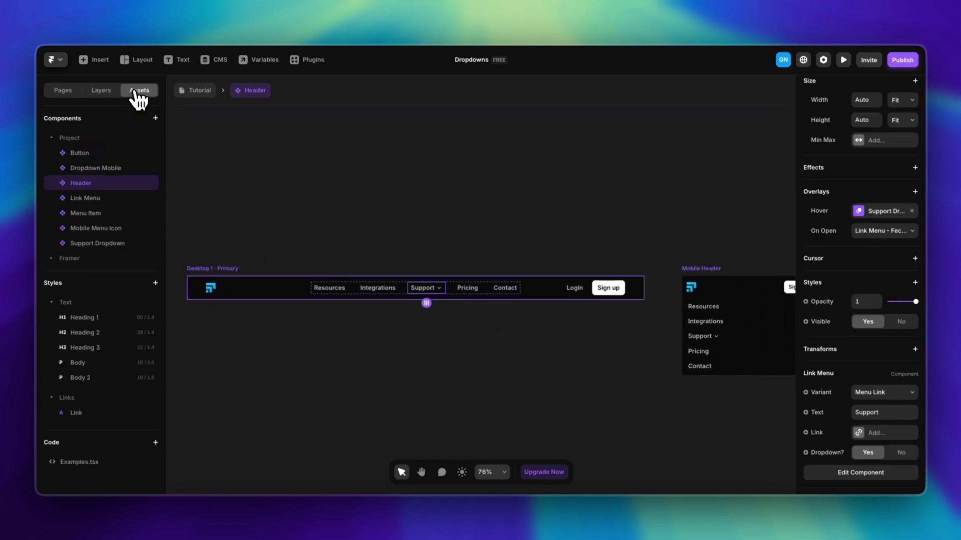
left_click(99, 242)
left_click(365, 336)
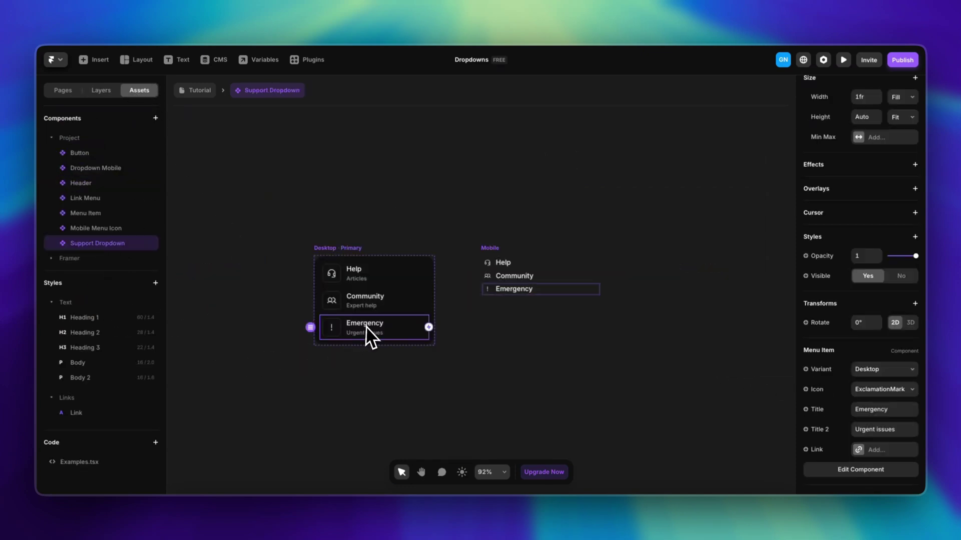
key("super+d")
scroll(361, 361, "up", 5)
scroll(851, 390, "down", 5)
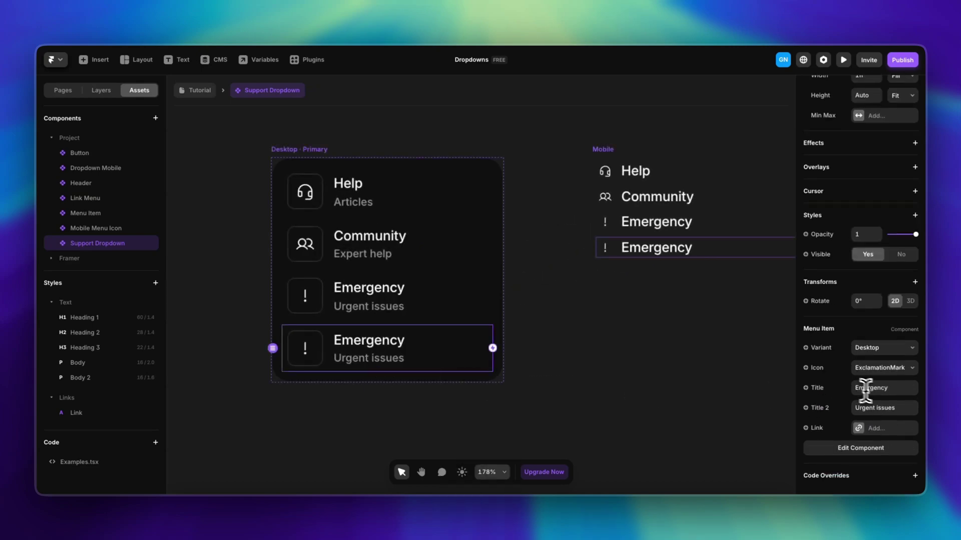
Step: Set the title of the duplicated menu item to Item 4
left_click(876, 393)
type("Item 4")
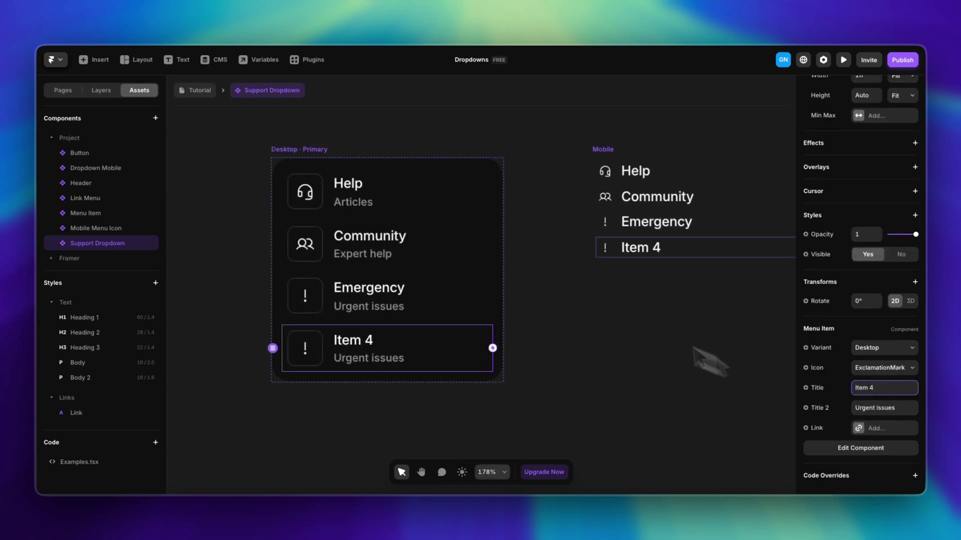
left_click(708, 360)
key("shift+1")
Step: Preview the Tutorial page at Phone size, expand the mobile menu and Support dropdown to check the items, and exit the preview
left_click(198, 94)
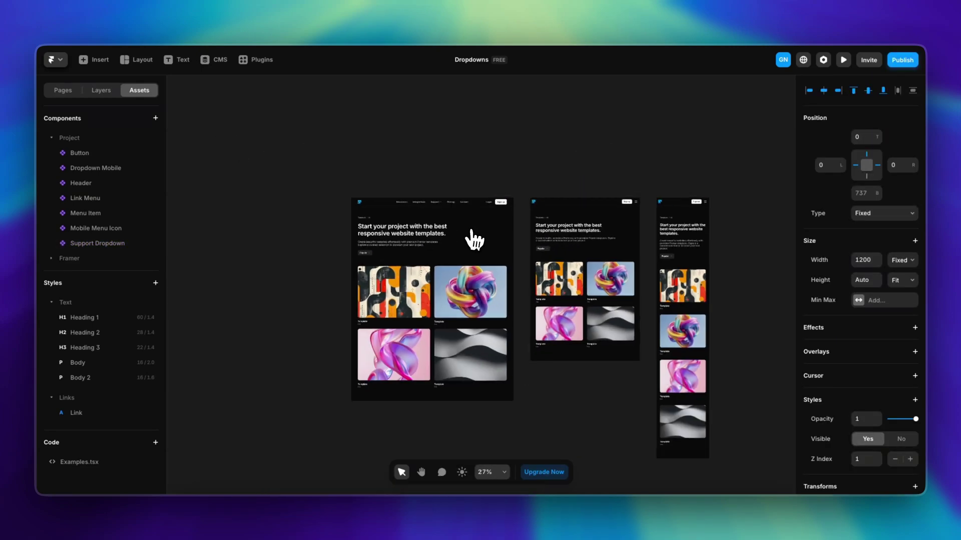
scroll(480, 225, "right", 5)
left_click(457, 203)
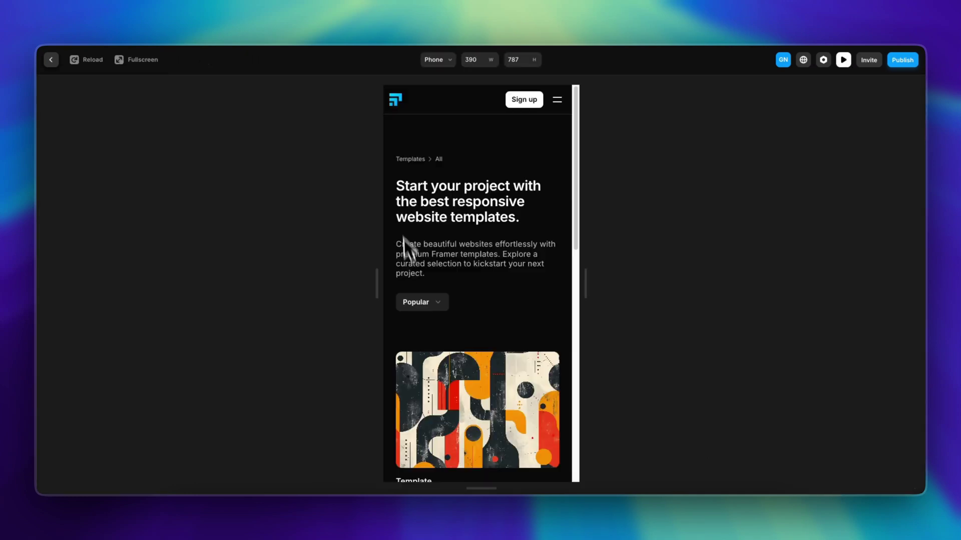
left_click(550, 105)
left_click(430, 169)
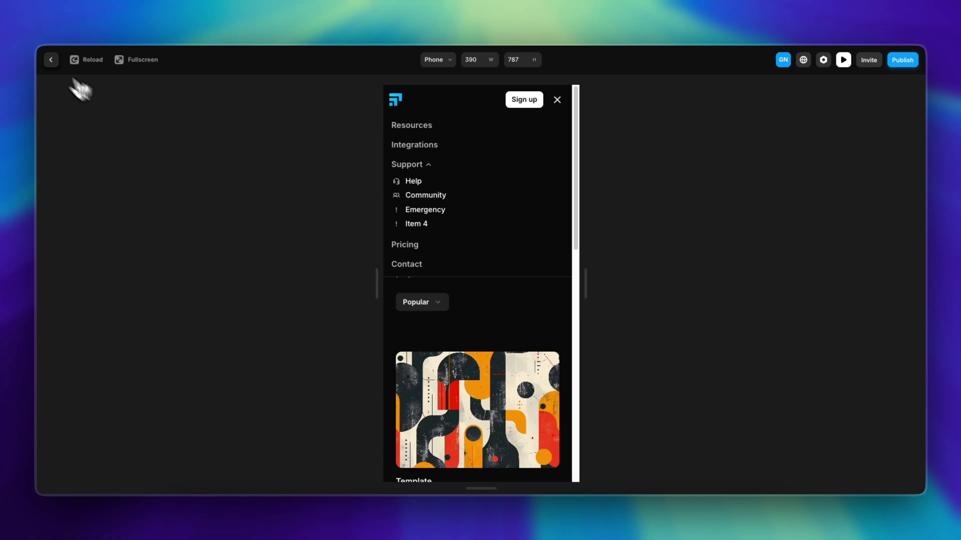
left_click(50, 60)
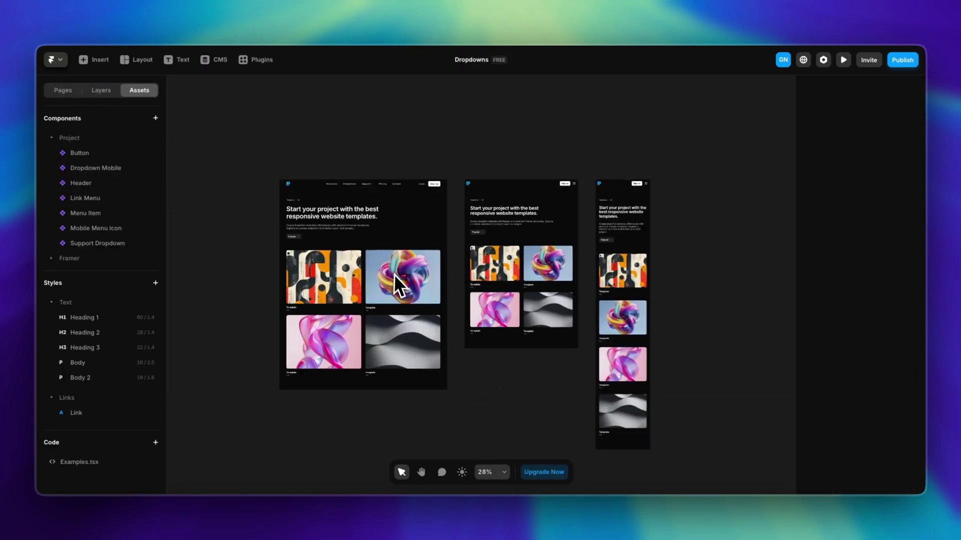
Step: Delete Item 4 from the Support Dropdown component's Desktop variant and return to the Tutorial page
left_click(102, 249)
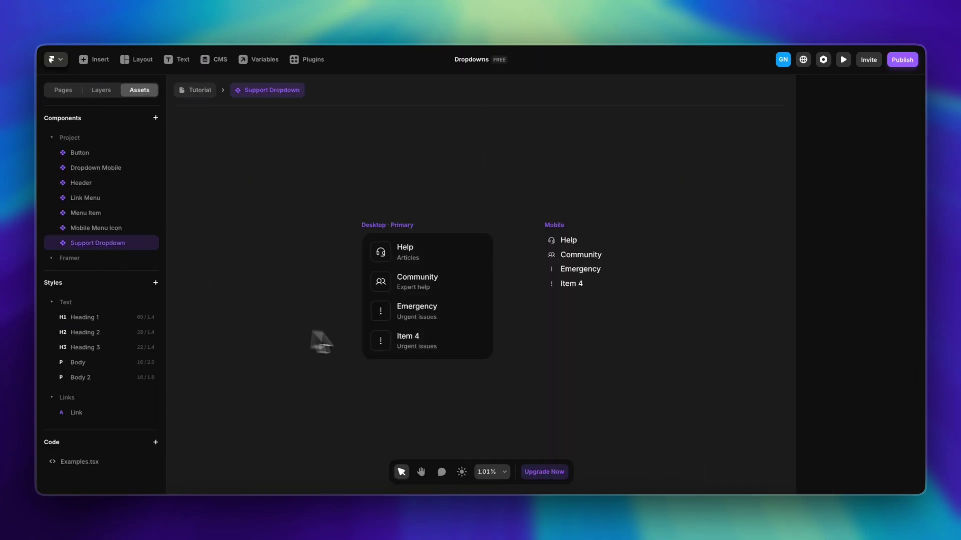
left_click(444, 335)
key("Delete")
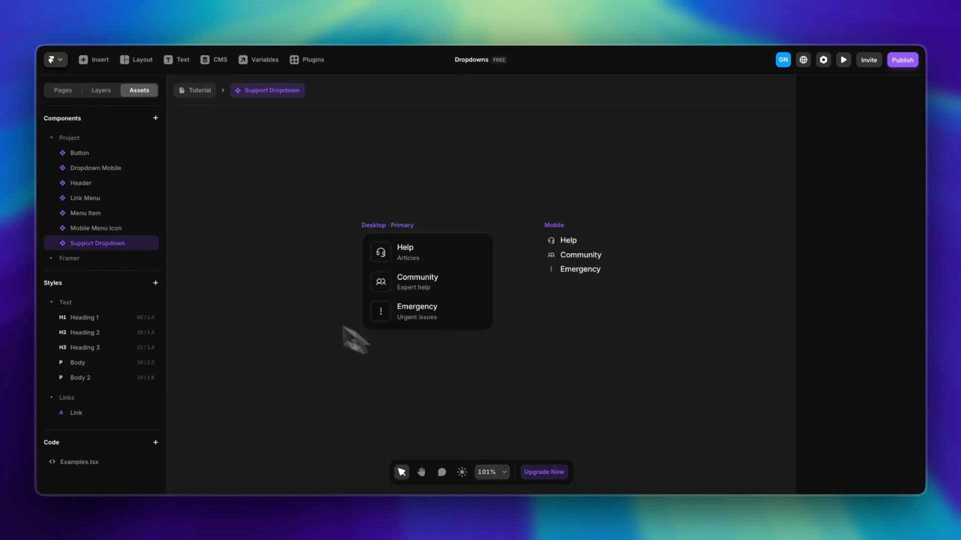
left_click(201, 96)
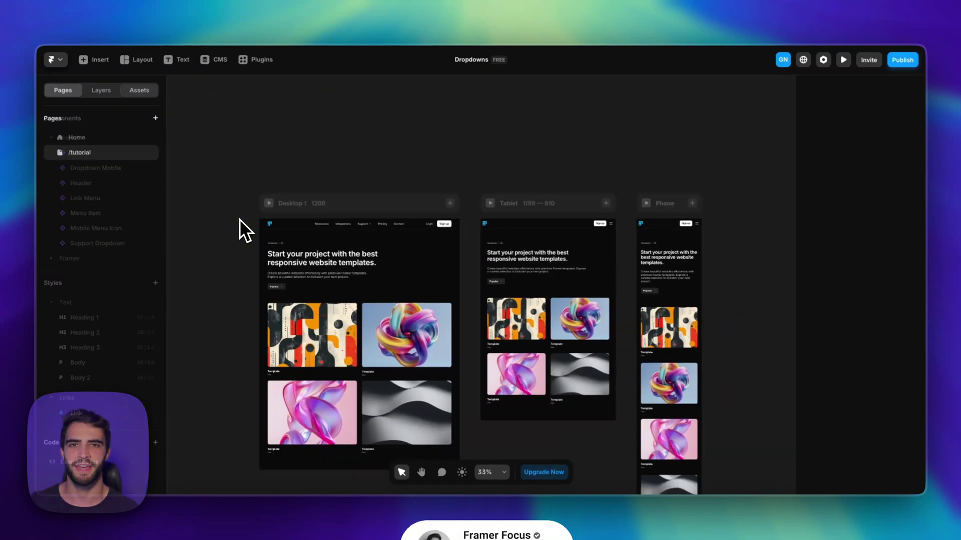